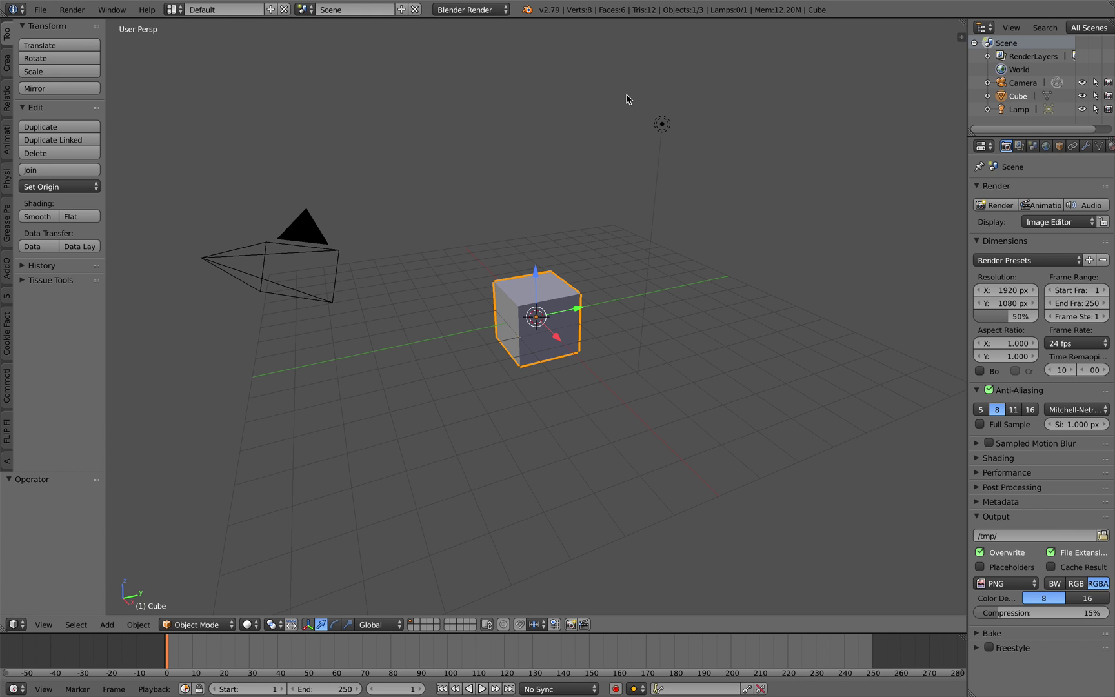
- Delete all the default objects from the scene
middle_click_drag(628, 138, 636, 151)
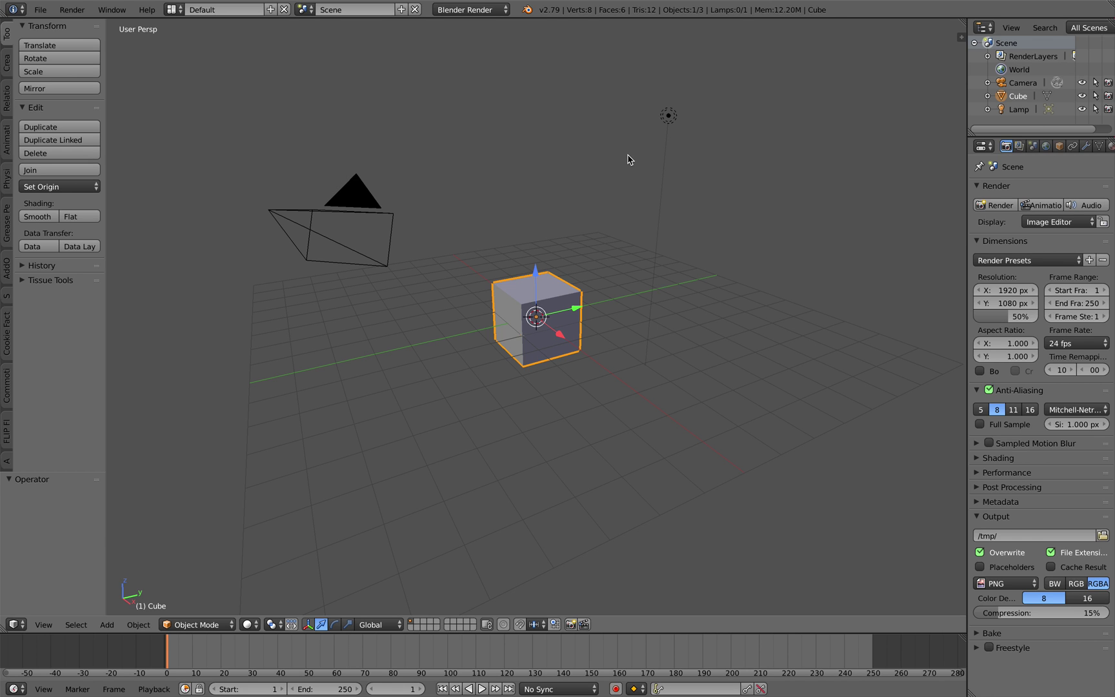
key("a")
key("a")
key("Delete")
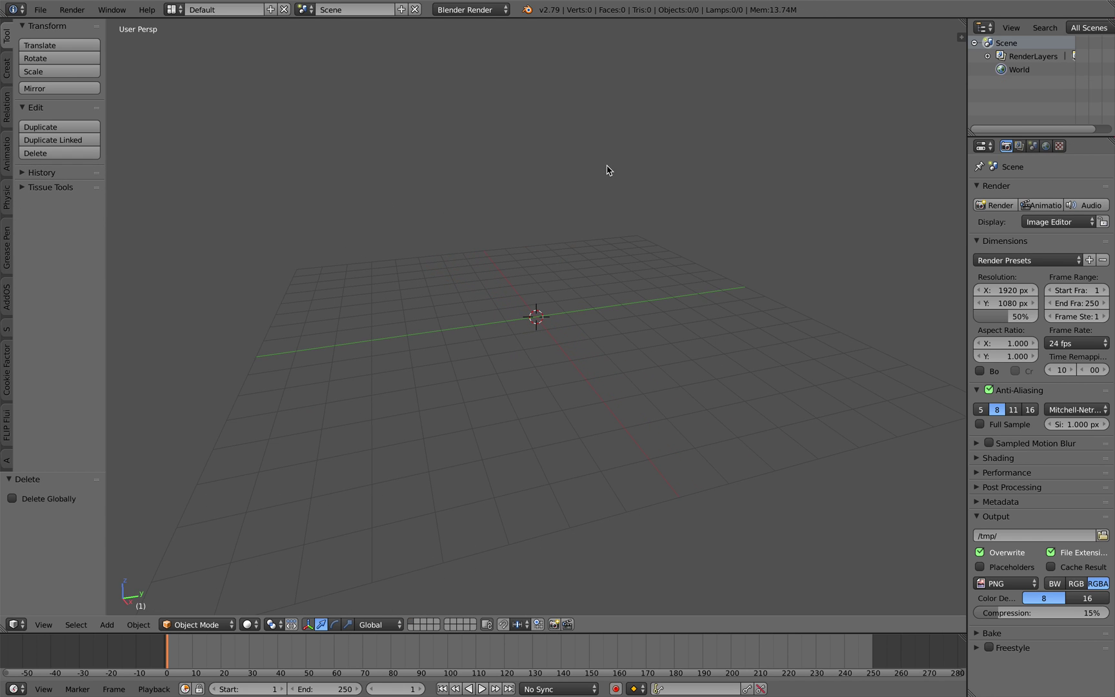
- Switch to the browser and look through the Array, Boolean and Bevel sections of the Speedflow add-on page
key("ctrl+Right")
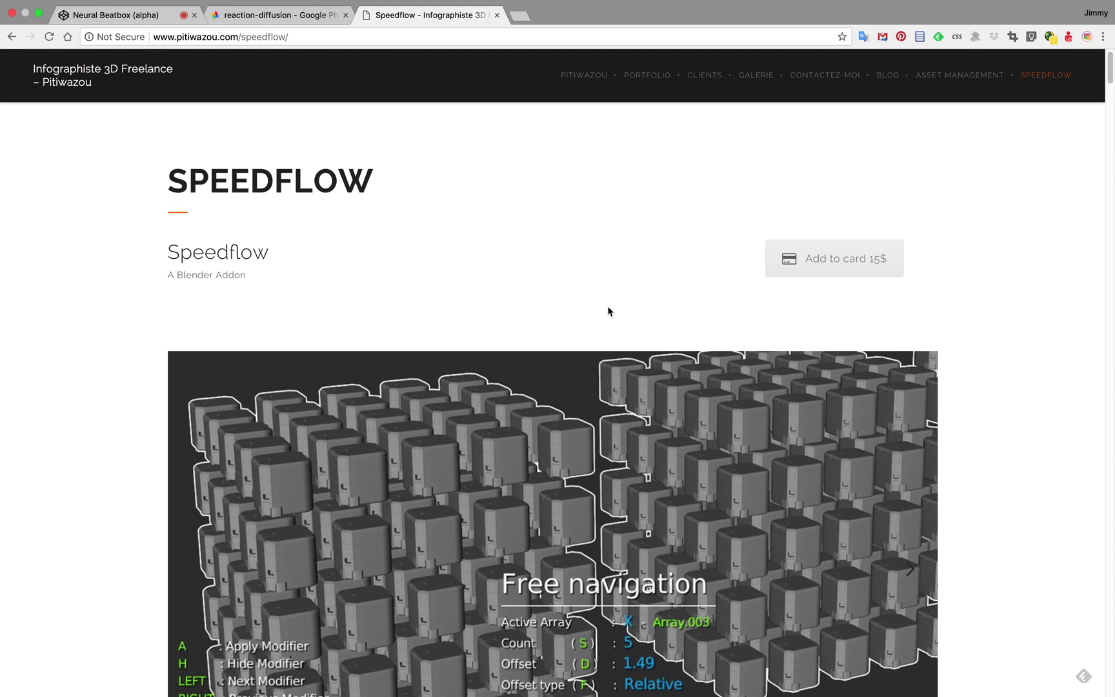
scroll(839, 320, "down", 7)
scroll(839, 321, "down", 6)
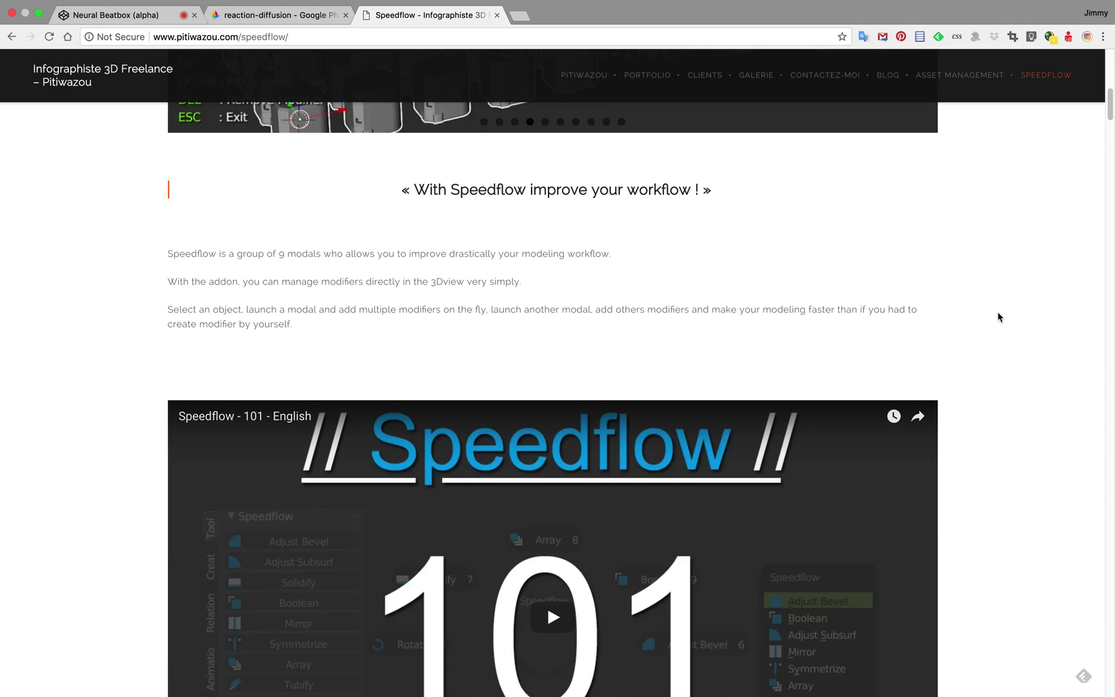
scroll(1029, 302, "down", 20)
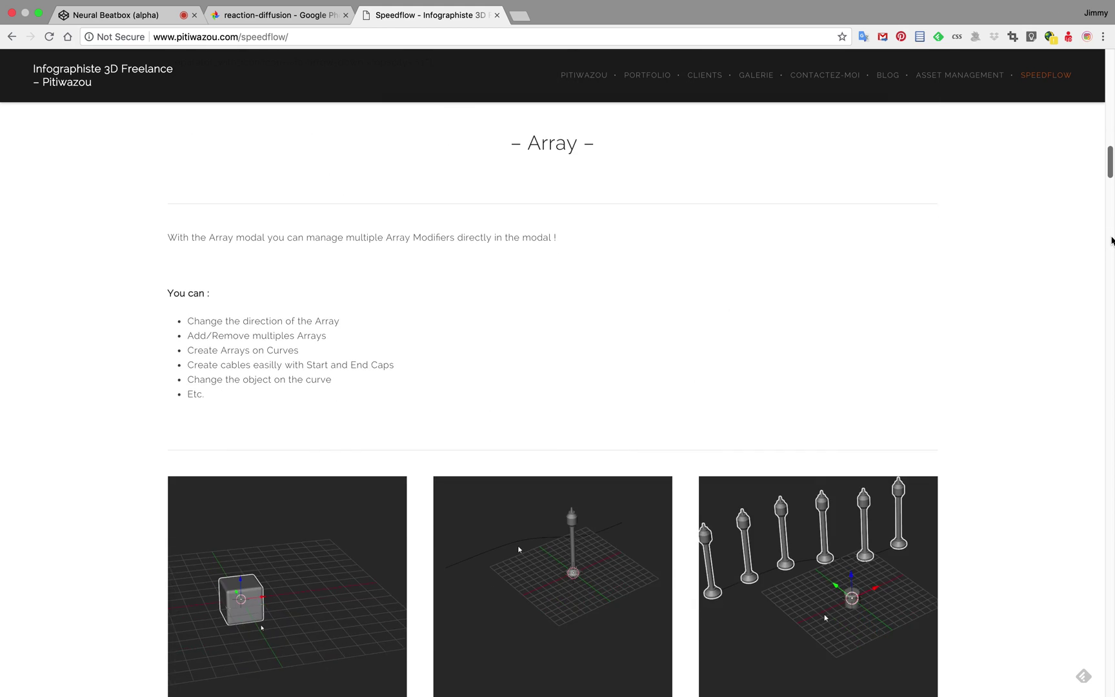
left_click_drag(1111, 205, 1110, 229)
scroll(1063, 267, "up", 2)
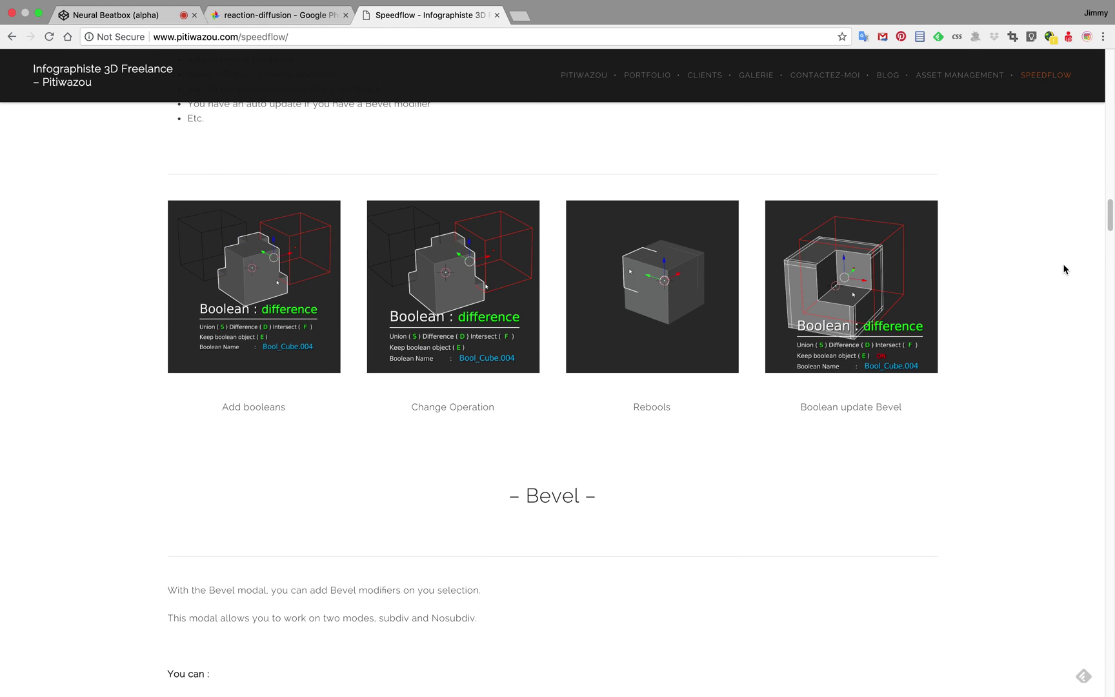
scroll(1062, 284, "down", 5)
scroll(1062, 293, "up", 3)
scroll(1062, 293, "down", 10)
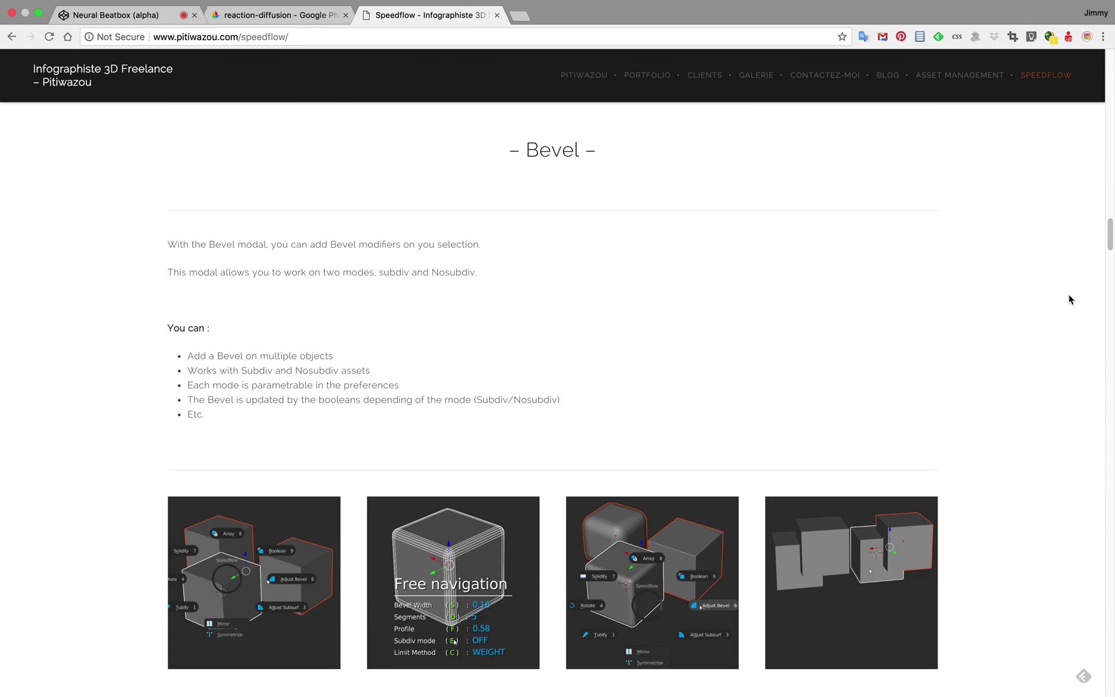
scroll(1053, 291, "up", 1)
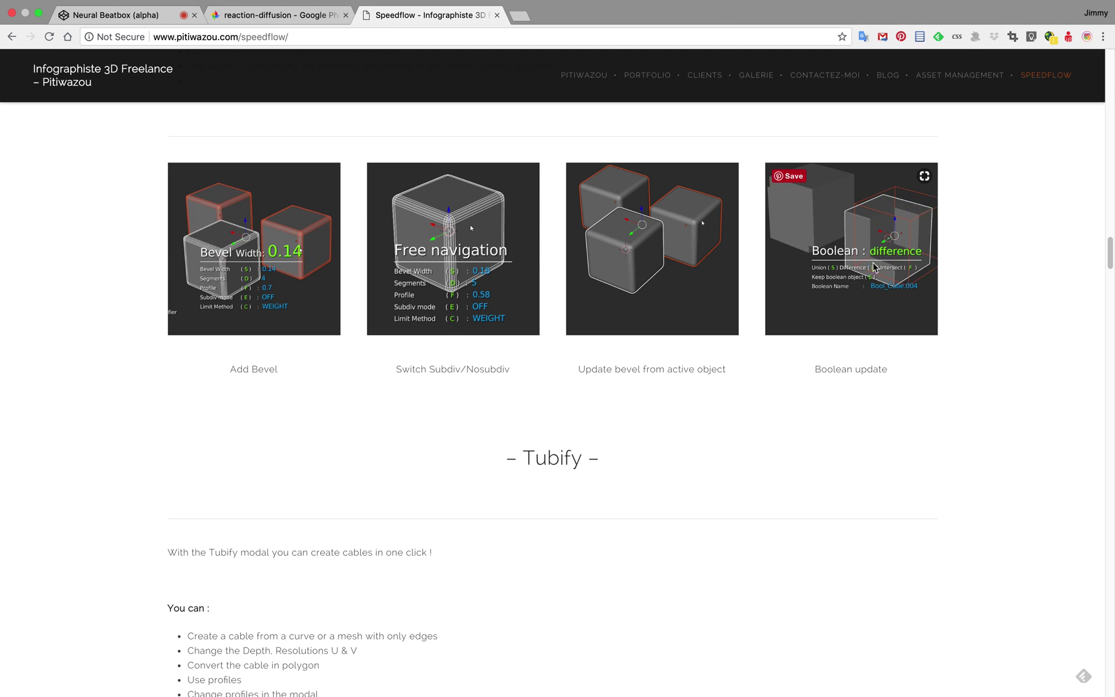
scroll(690, 266, "down", 1)
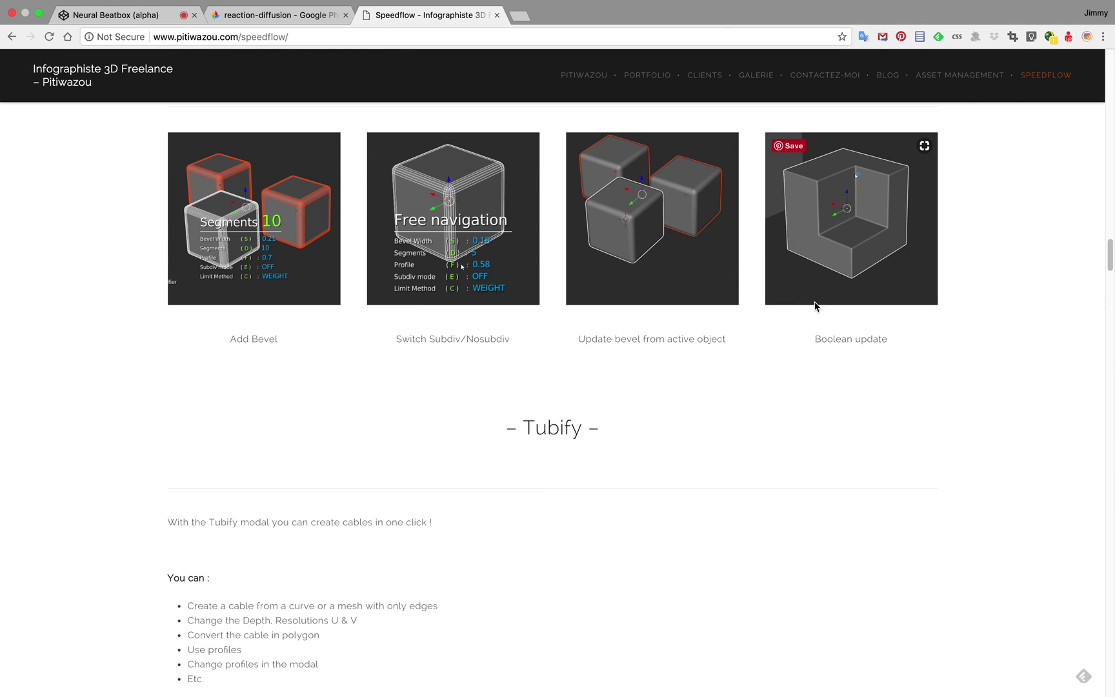
- Look through the Tubify, Symmetrize, Mirror, Rotate, Solidify and Subsurf sections of the Speedflow page
scroll(875, 304, "down", 1)
scroll(887, 307, "down", 5)
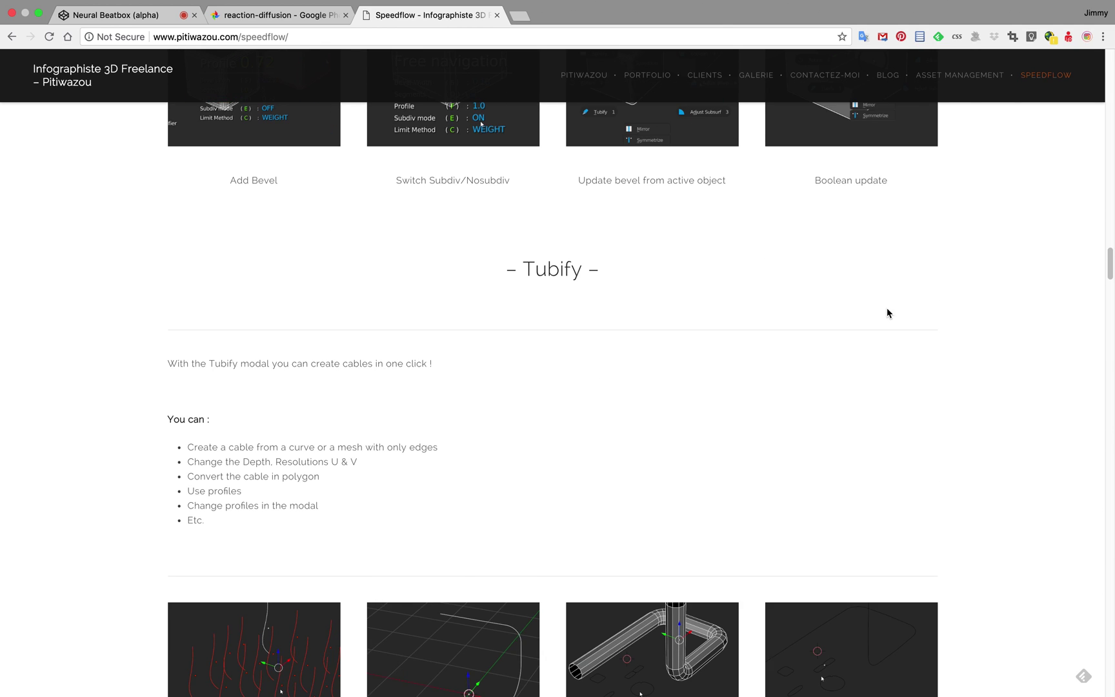
scroll(900, 309, "down", 11)
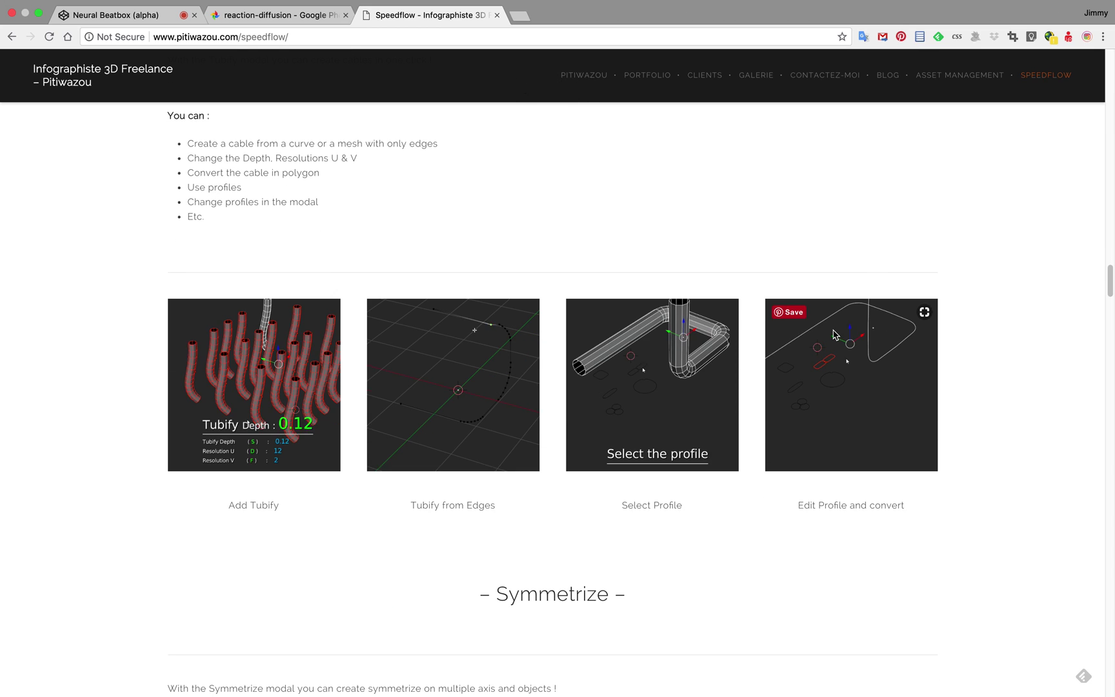
scroll(832, 338, "down", 13)
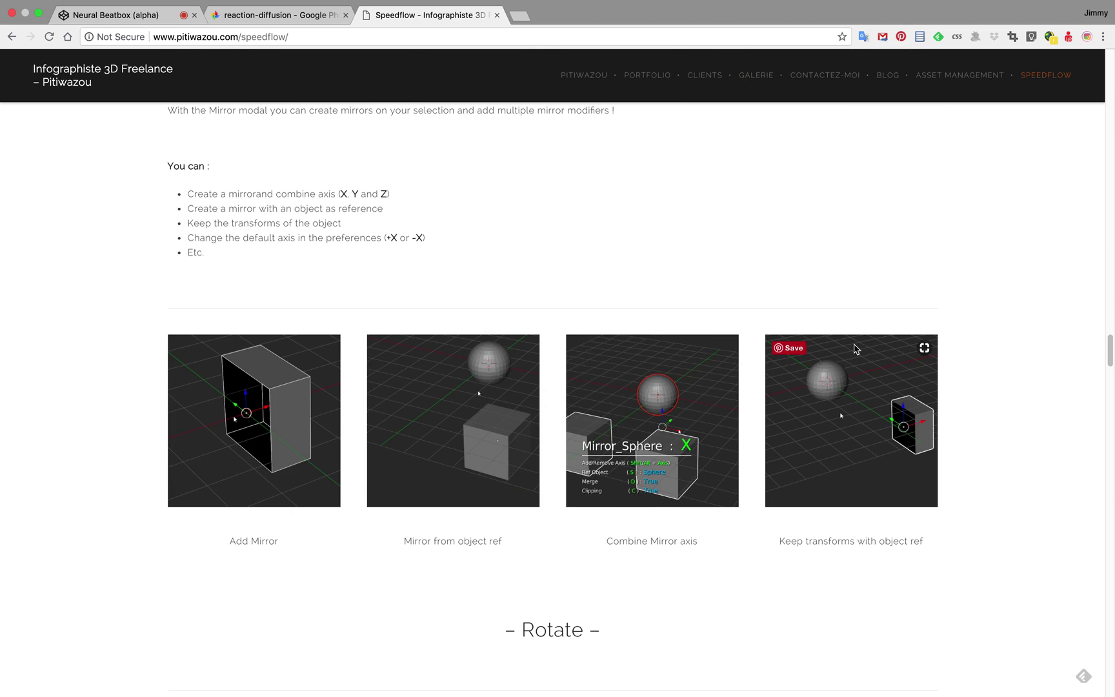
scroll(866, 351, "down", 11)
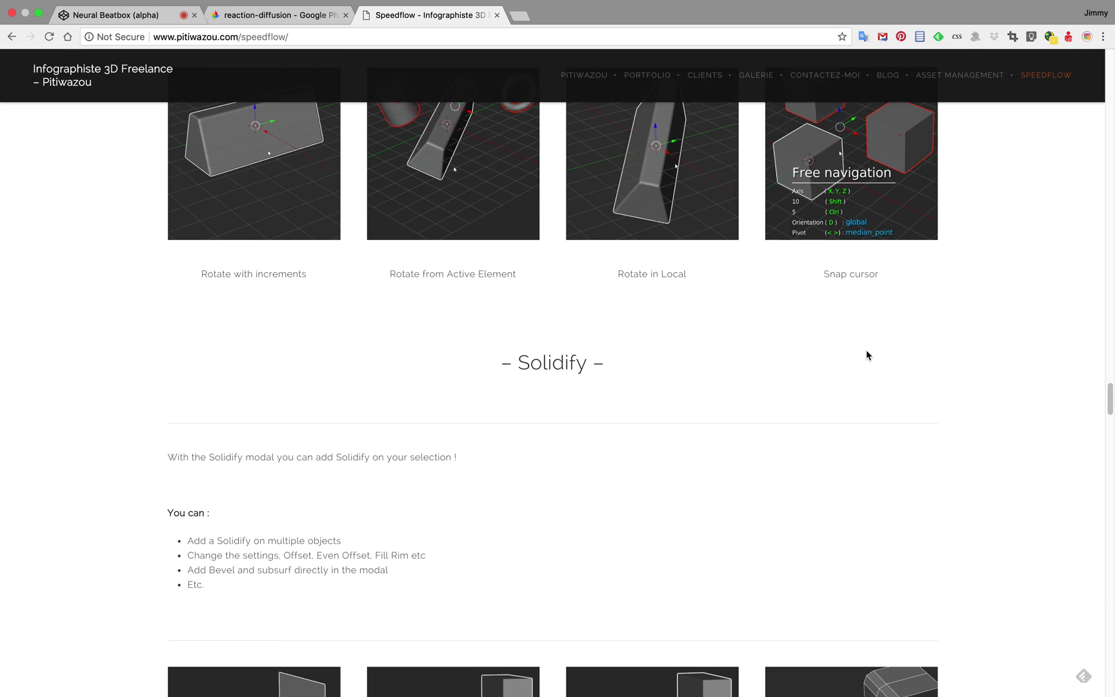
scroll(866, 352, "up", 4)
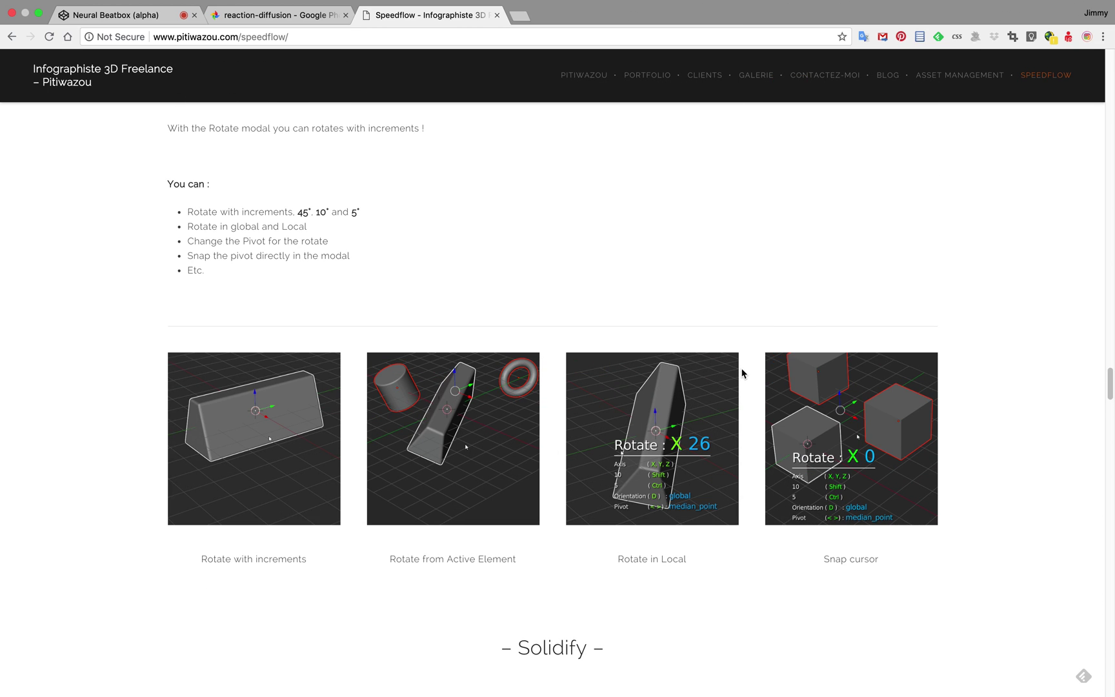
key("ctrl+Left")
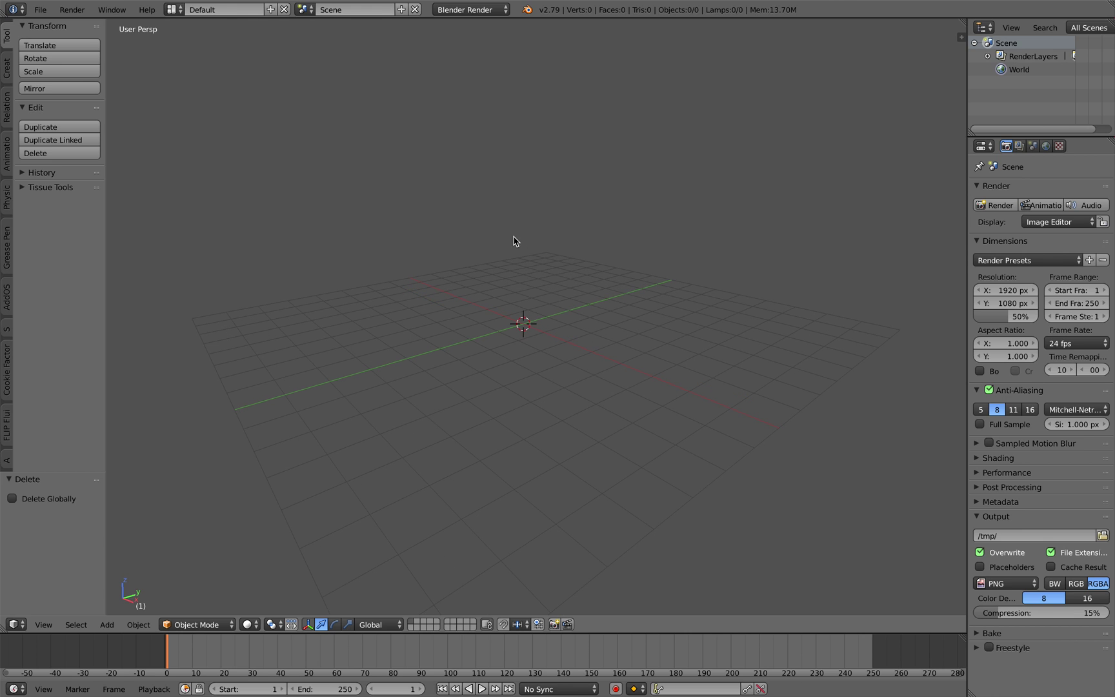
key("ctrl+Right")
scroll(525, 258, "down", 10)
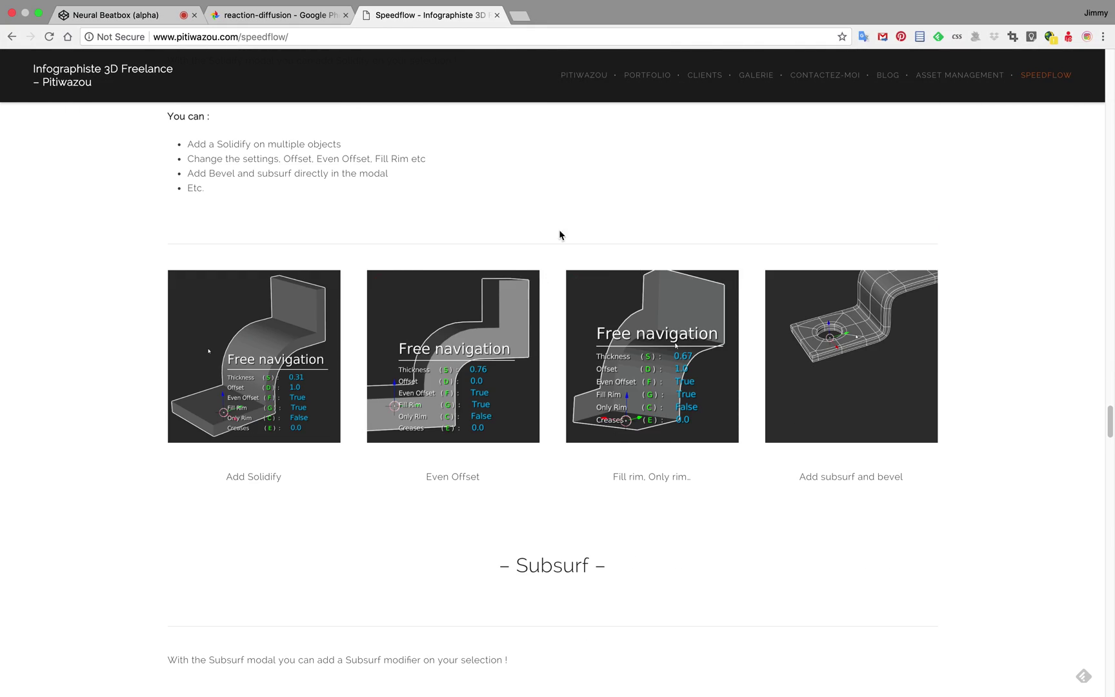
scroll(563, 348, "down", 7)
- Switch back to Blender, change to the Compositing screen layout and create a new Sverchok node tree
key("ctrl+Left")
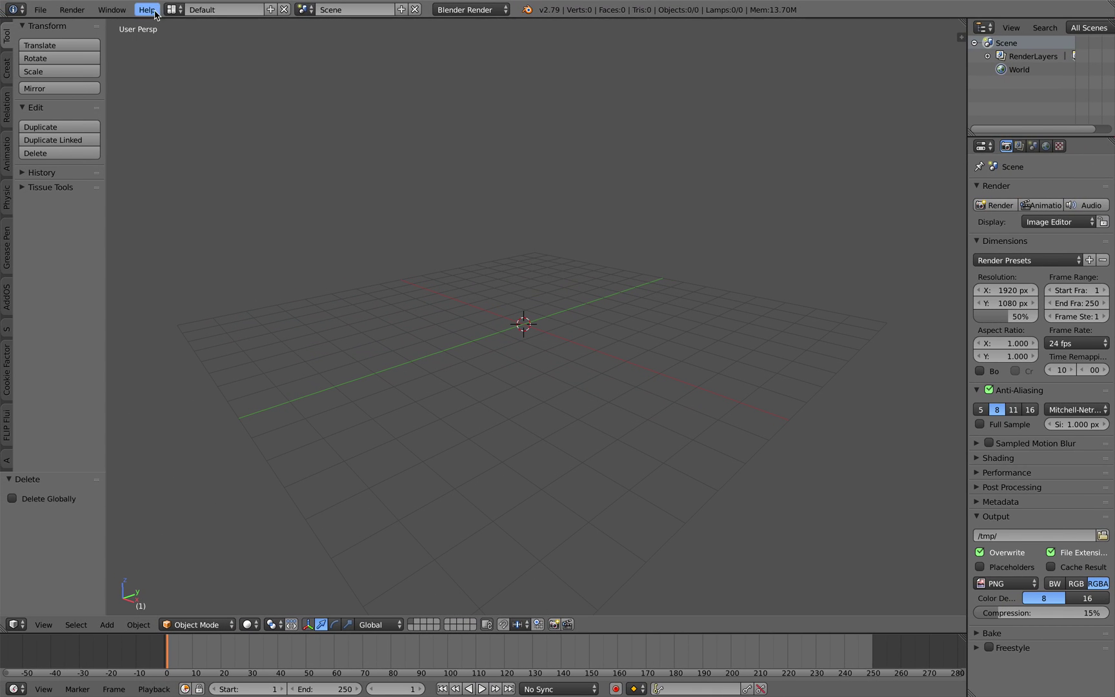
left_click(175, 9)
left_click(213, 57)
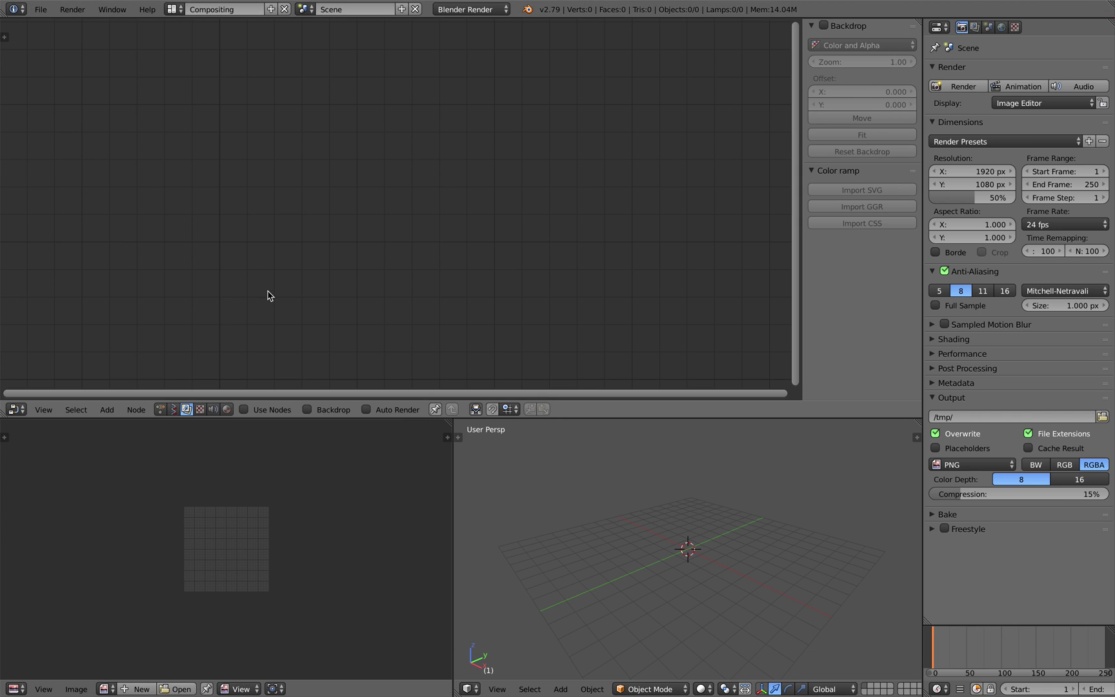
left_click(173, 409)
left_click(326, 410)
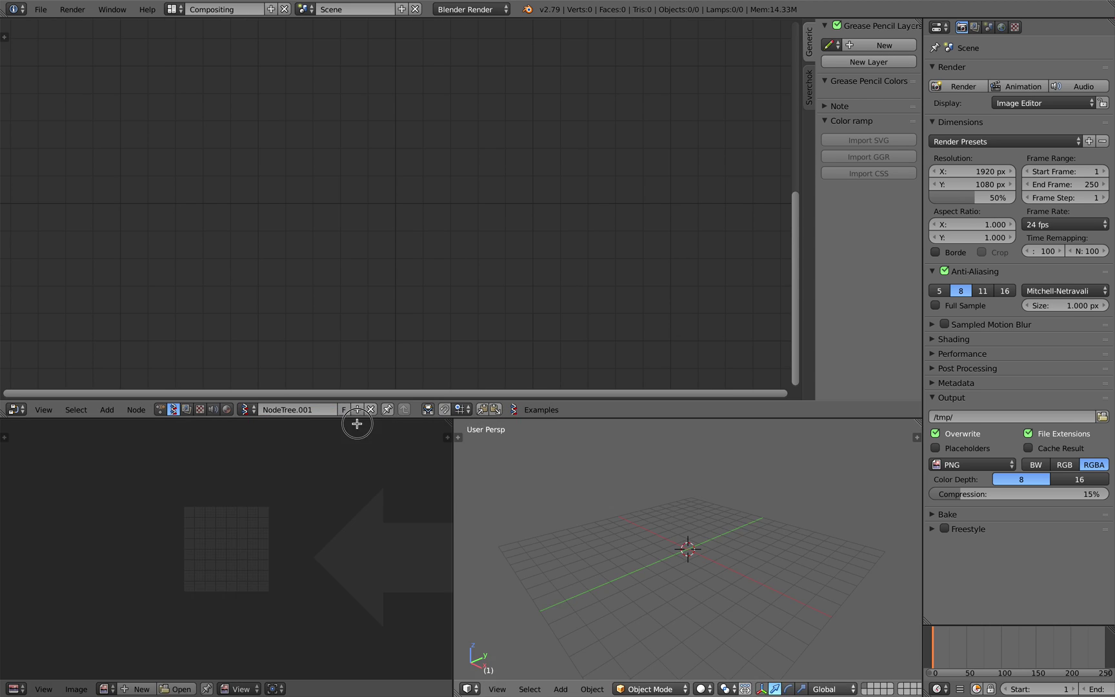
- Save the file to the Desktop as sv_cylinder_boolean_001.blend
key("ctrl+s")
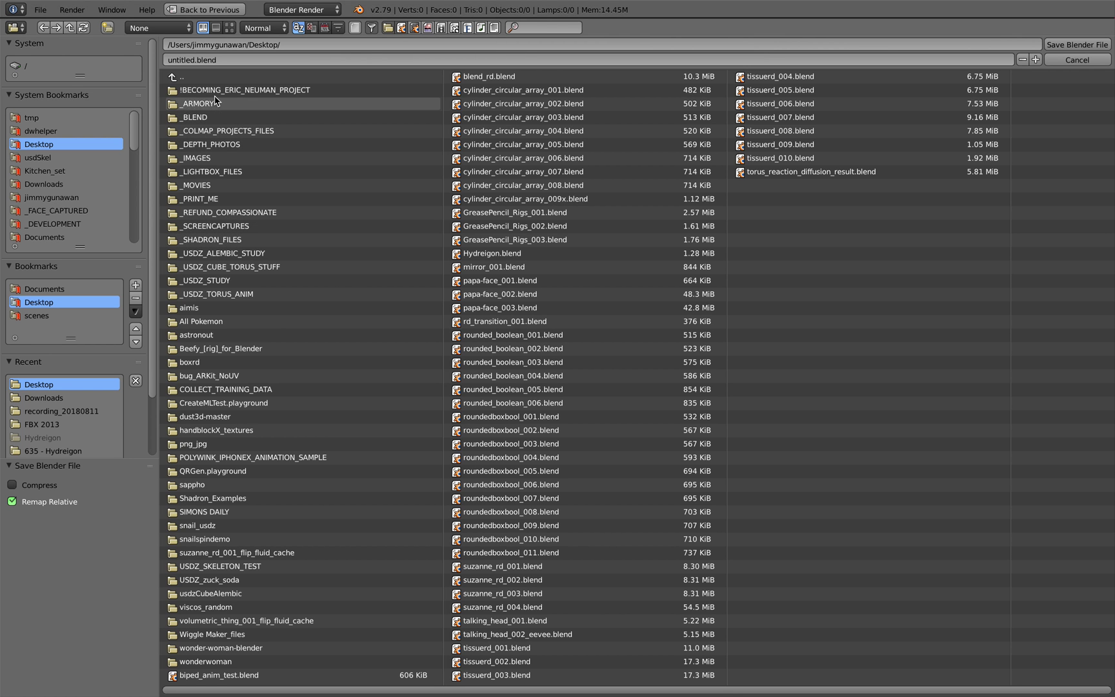
left_click(183, 60)
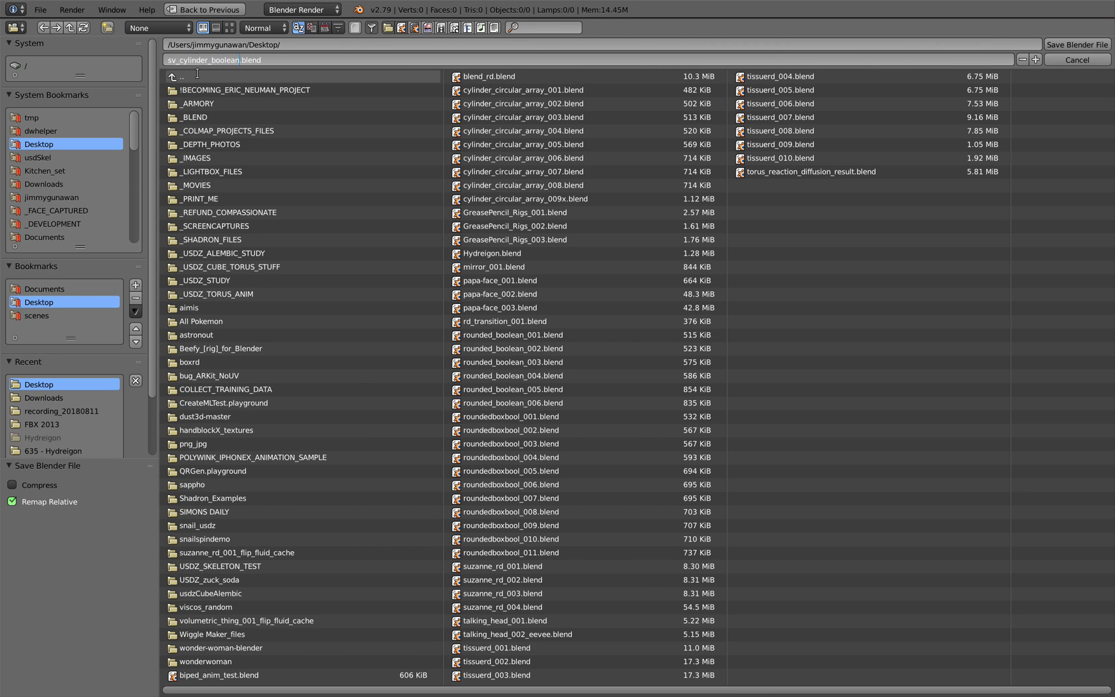
left_click(1057, 51)
- Add a Cylinder node to the node tree
key("shift+a")
left_click(298, 174)
type("cy")
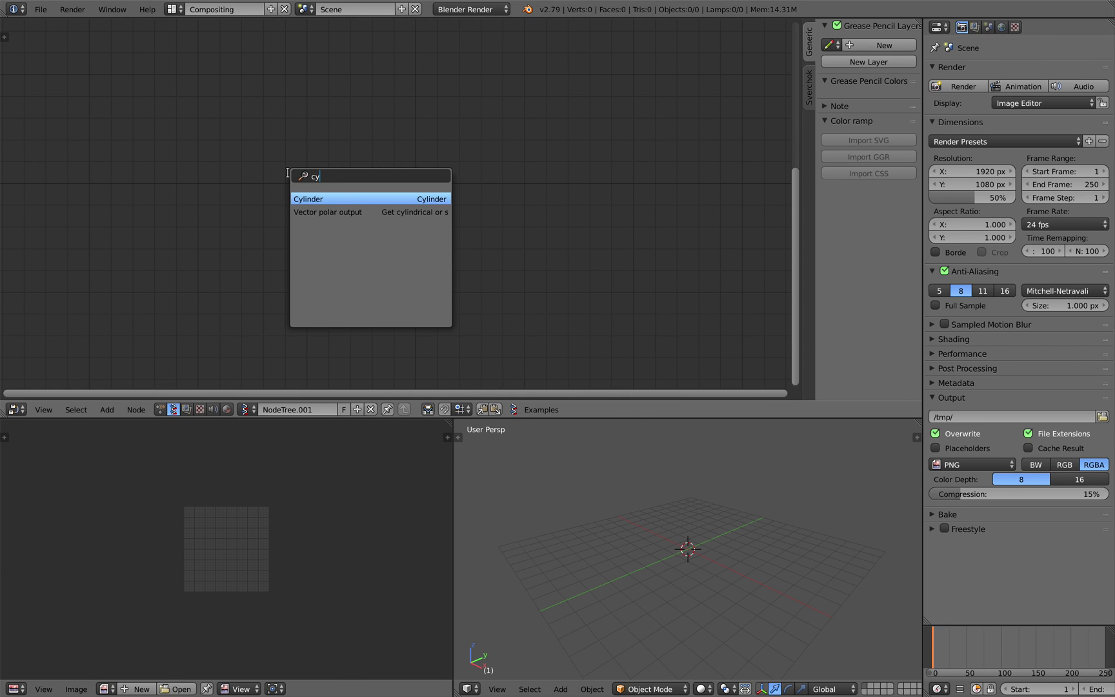
key("Return")
left_click(288, 173)
- Add a Viewer BMesh node beside the Cylinder node
middle_click_drag(459, 199, 408, 171)
key("shift+a")
left_click(438, 137)
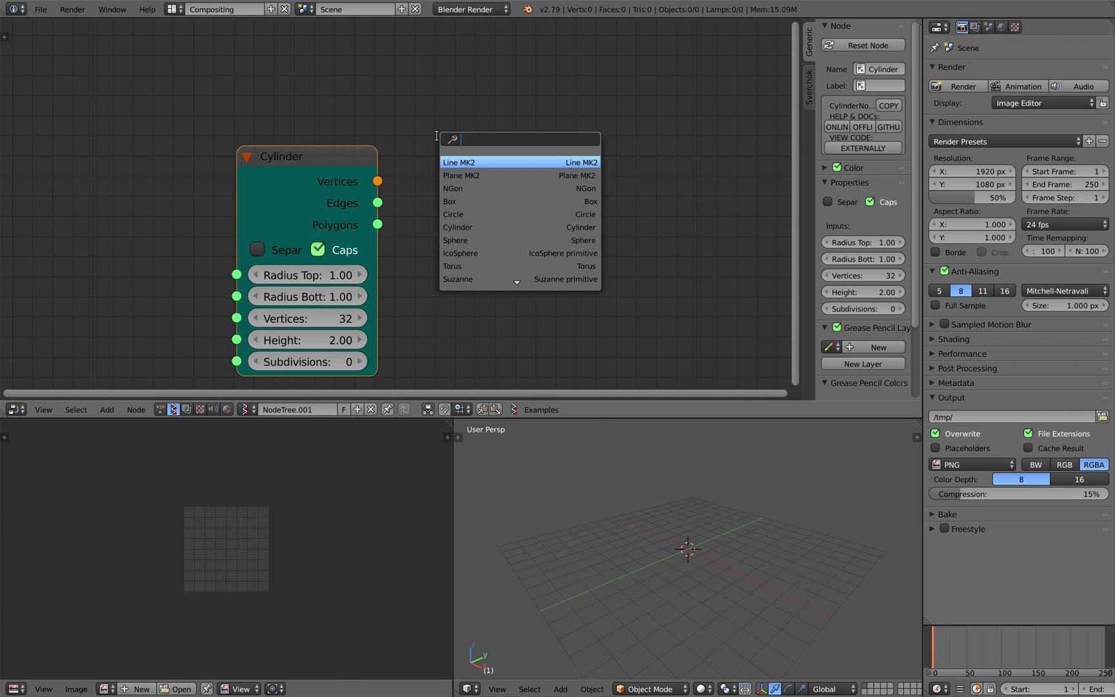
type("vi")
key("BackSpace")
key("BackSpace")
type("bm")
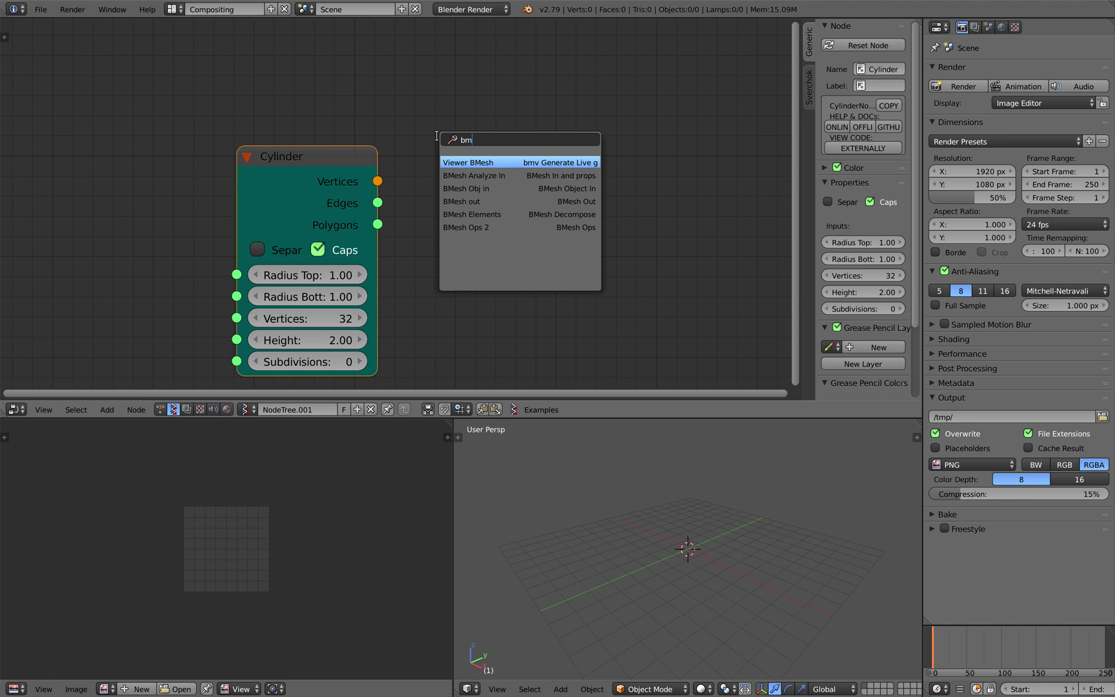
left_click(473, 163)
left_click(549, 122)
middle_click_drag(550, 122, 543, 92)
- Save over the current file and expand the 3D view across the image editor's area
key("ctrl+s")
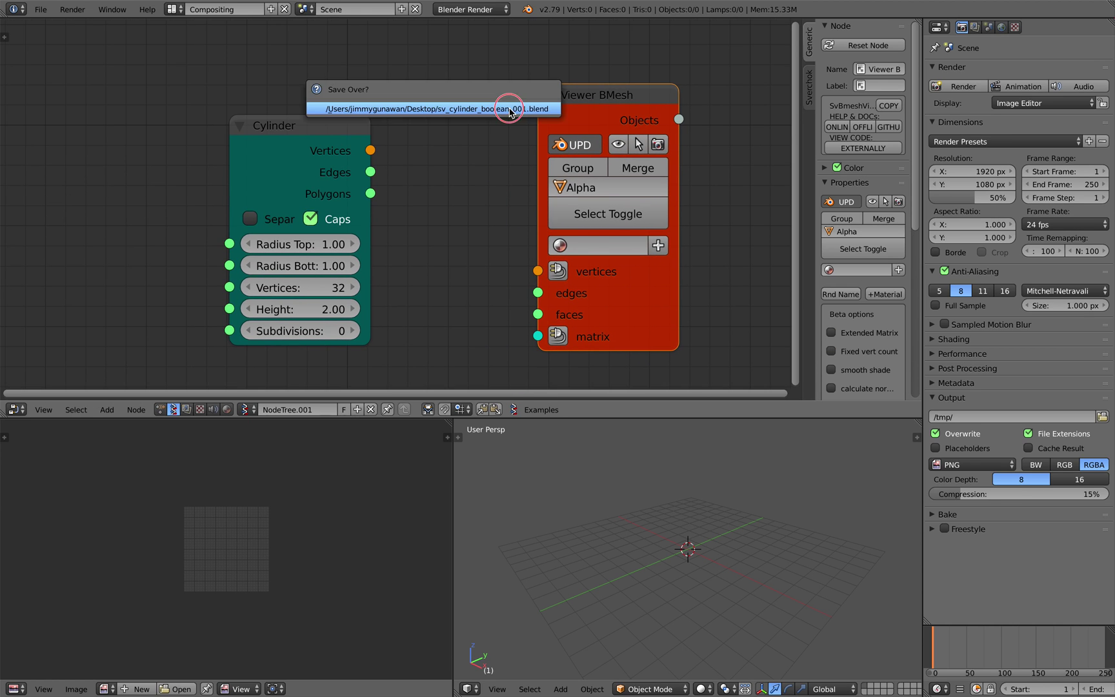
left_click(510, 108)
left_click_drag(449, 423, 484, 426)
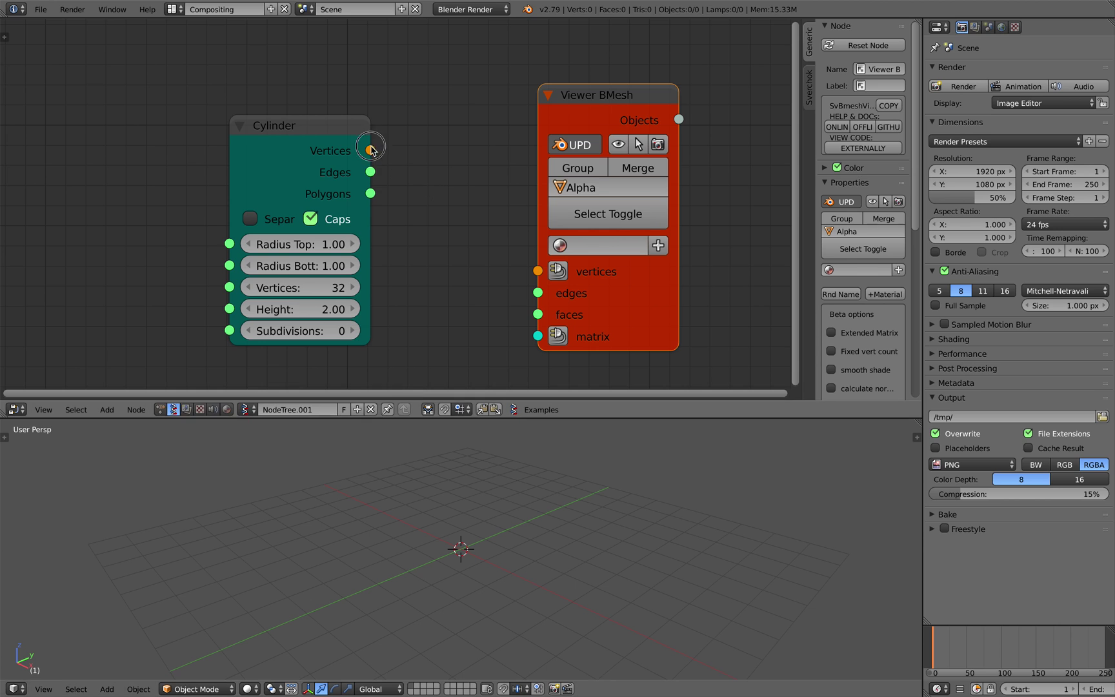
- Link the Cylinder's Vertices and Polygons outputs to the Viewer BMesh's vertices and faces inputs, and save the file
left_click_drag(370, 151, 537, 270)
left_click_drag(536, 314, 370, 193)
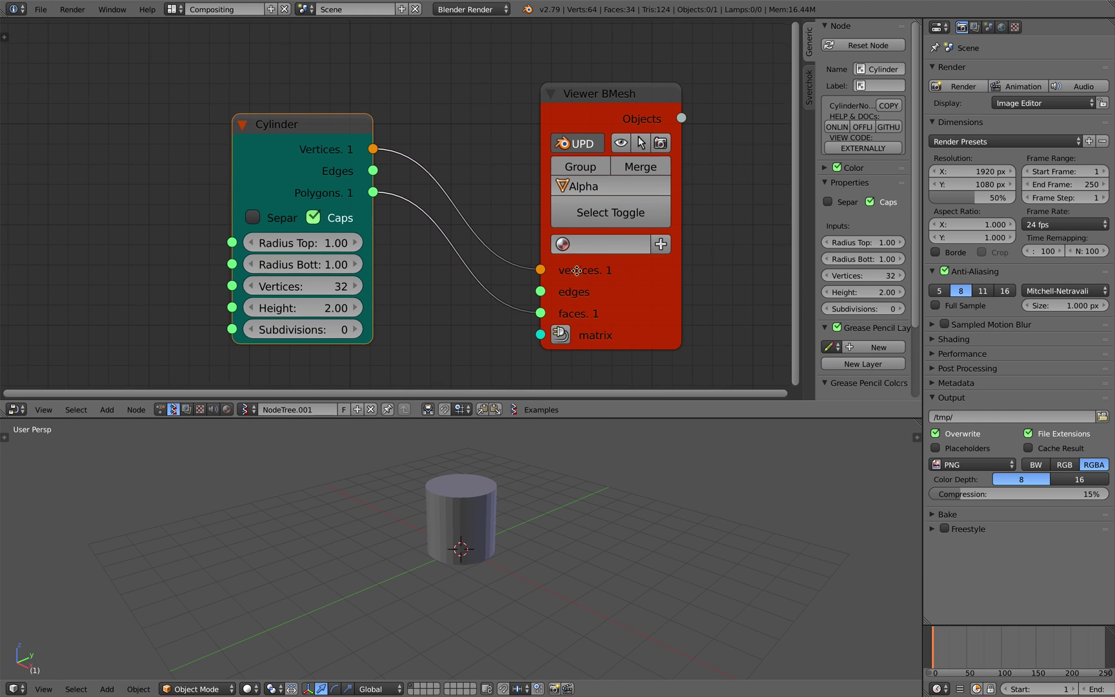
middle_click_drag(387, 206, 374, 178)
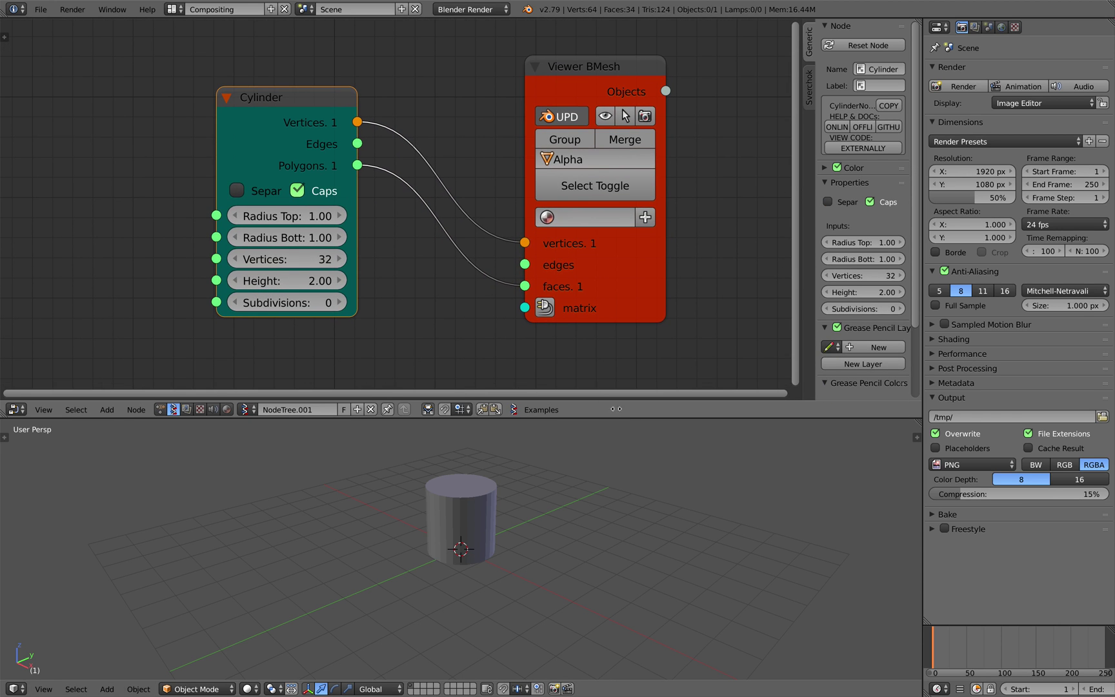
key("ctrl+s")
left_click(560, 486)
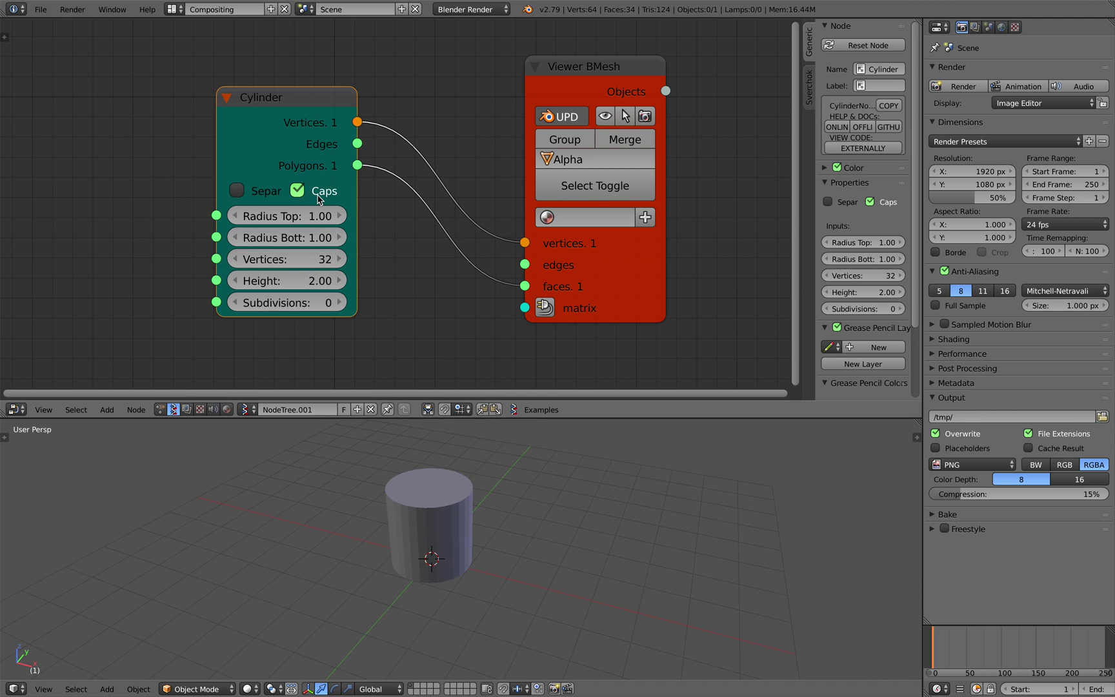
- Turn off Caps on the Cylinder node and save over the file
left_click(318, 197)
mouse_move(530, 508)
middle_mouse_down()
mouse_move(589, 508)
mouse_move(513, 529)
mouse_move(537, 515)
middle_mouse_up()
key("ctrl+s")
left_click(520, 523)
- Move the Cylinder and Viewer BMesh nodes farther apart to make room between them
left_click_drag(279, 132, 202, 142)
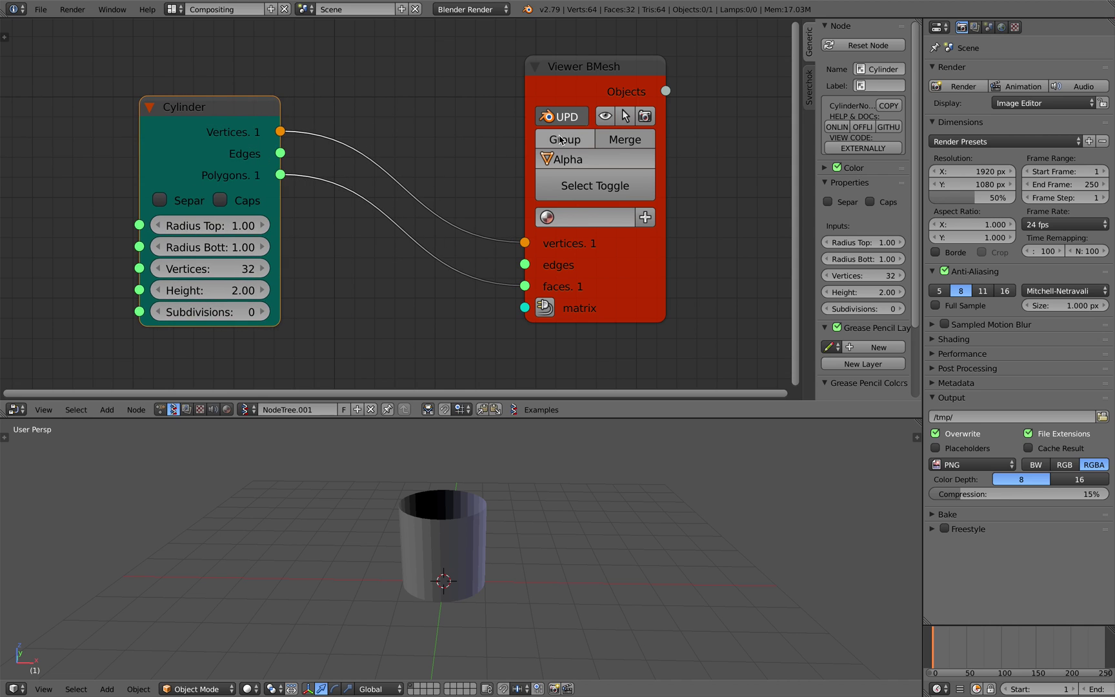
left_click_drag(568, 78, 631, 82)
key("alt+space")
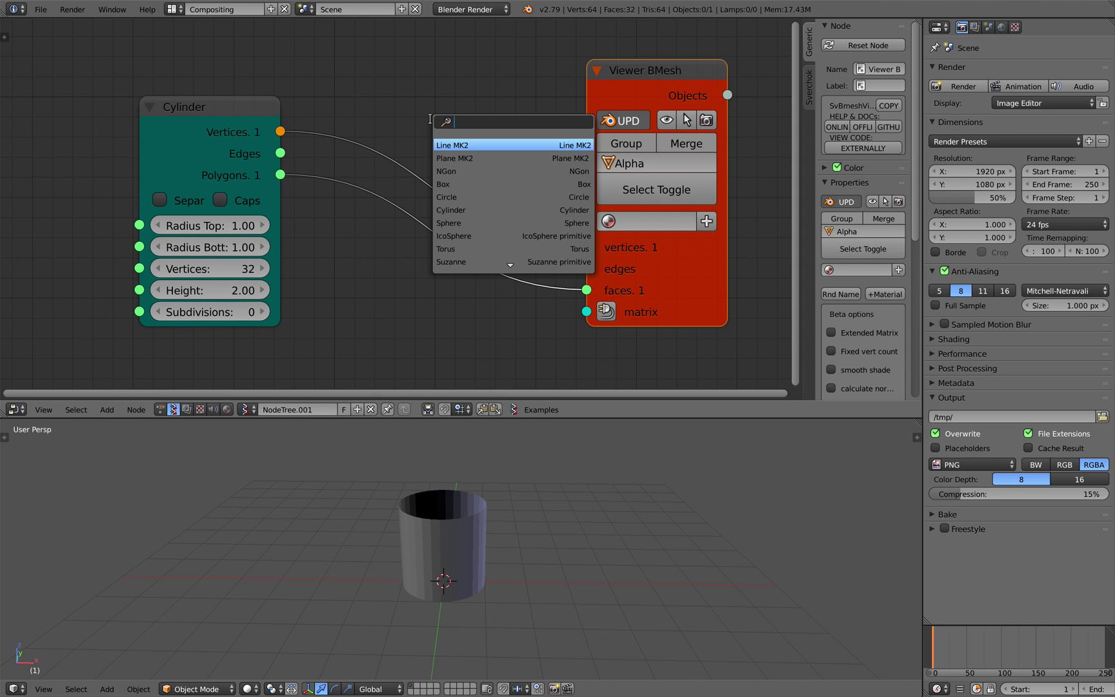
key("Escape")
left_click_drag(267, 114, 280, 113)
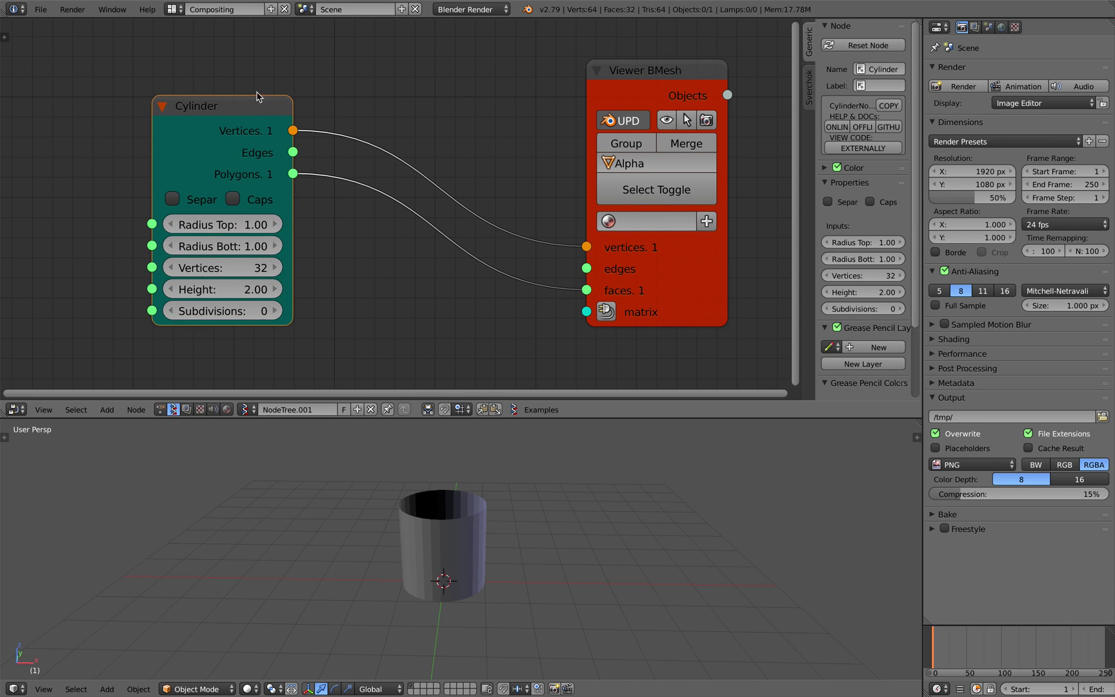
- Insert a Vector Rewire node on the link between the Cylinder's Vertices output and the Viewer BMesh's vertices input
key("shift+a")
left_click(385, 107)
type("rewi")
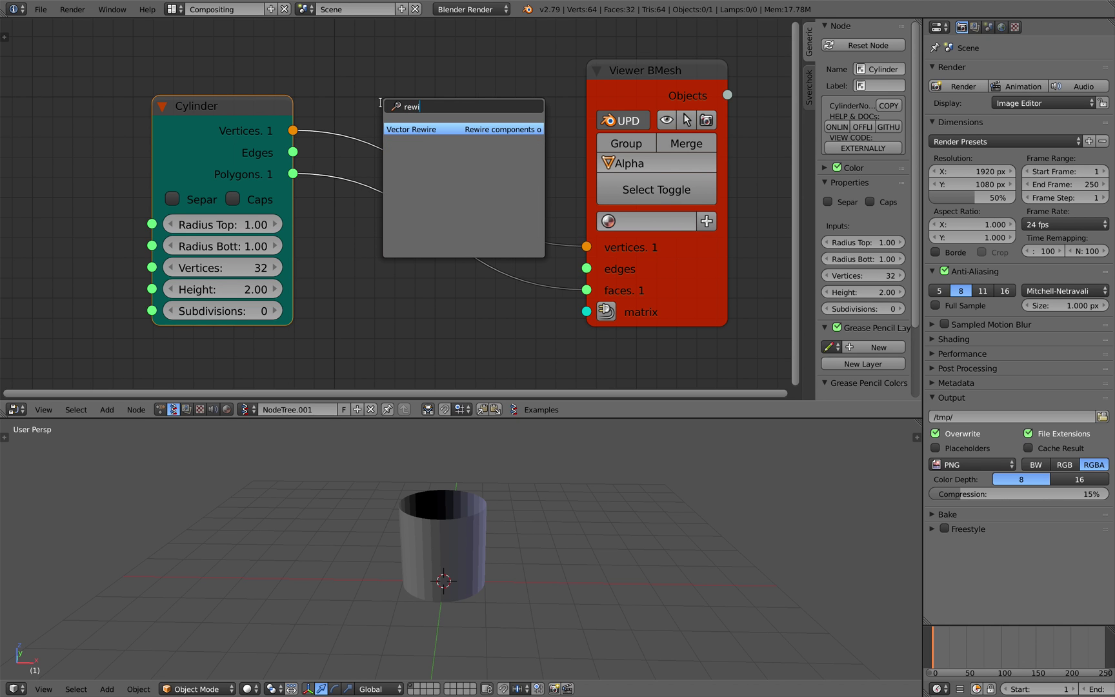
key("Return")
left_click(406, 78)
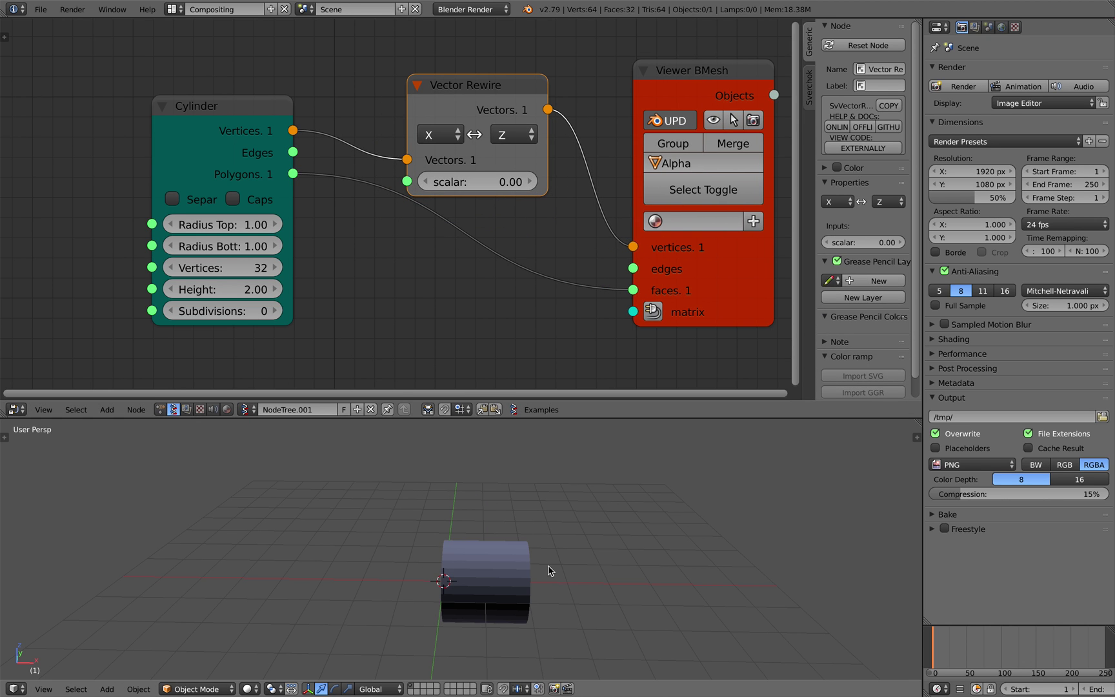
middle_click_drag(563, 571, 520, 572)
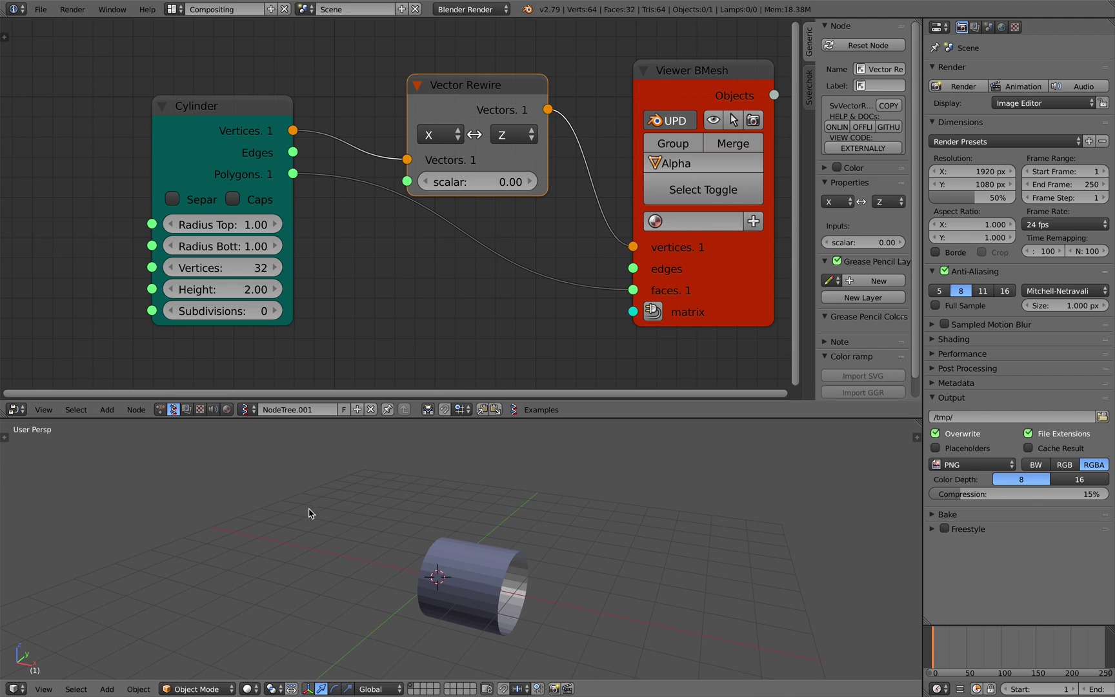
- Set the Vector Rewire node to swap Z with X, trying Y as the second axis first
middle_click_drag(311, 514, 360, 485)
left_click(439, 134)
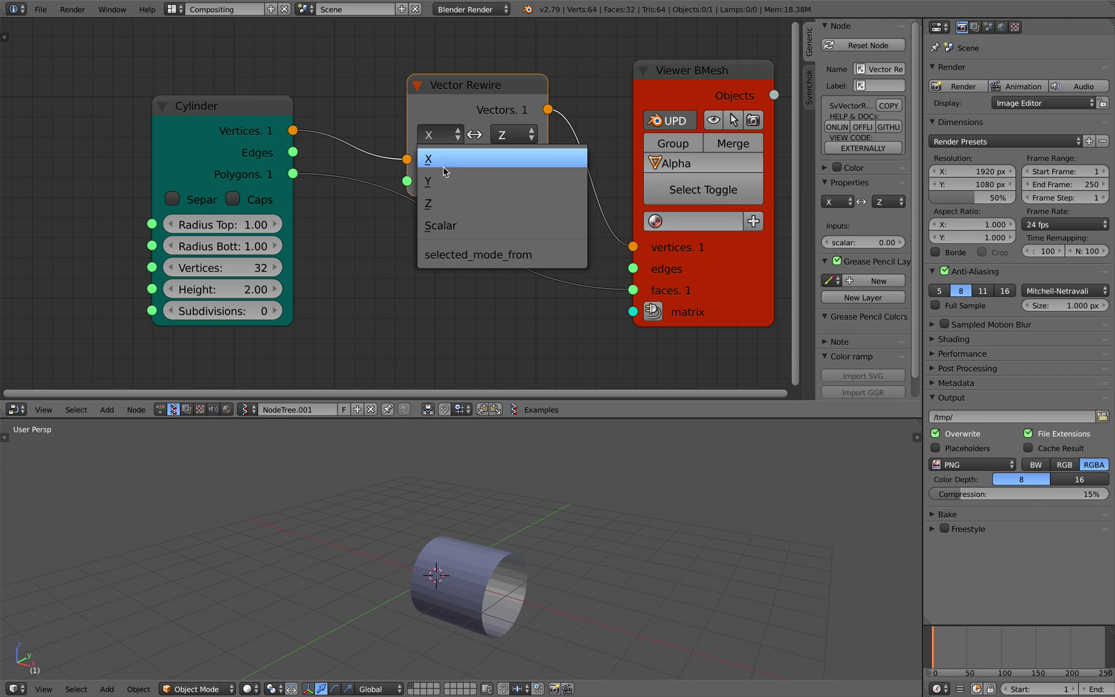
left_click(434, 199)
left_click(514, 136)
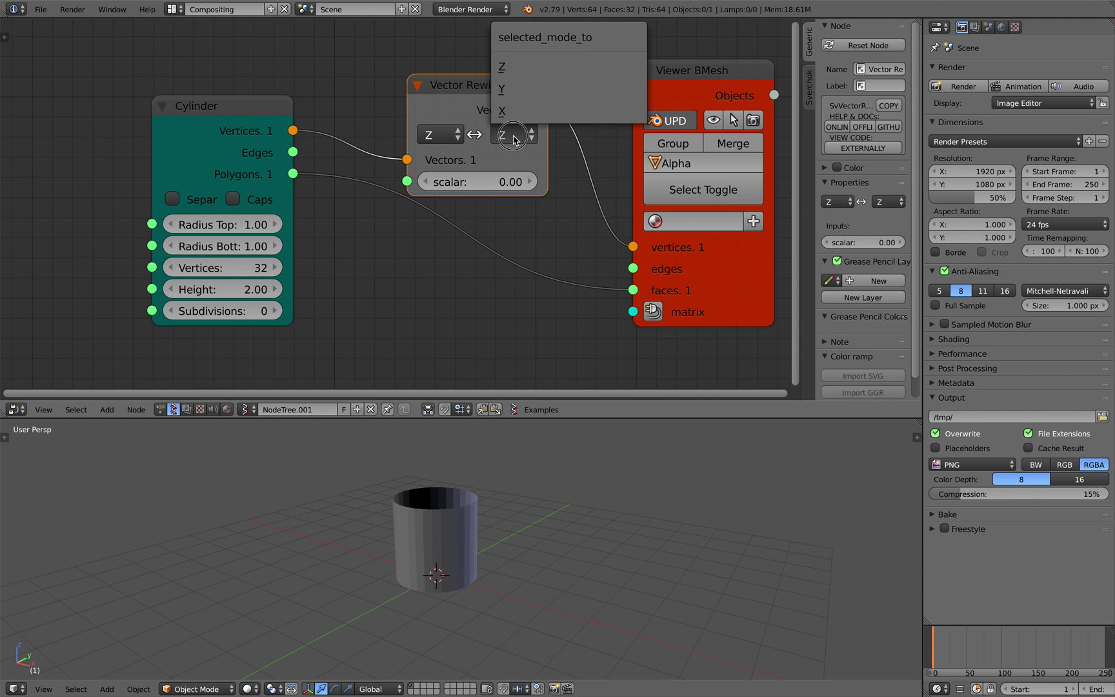
left_click(523, 94)
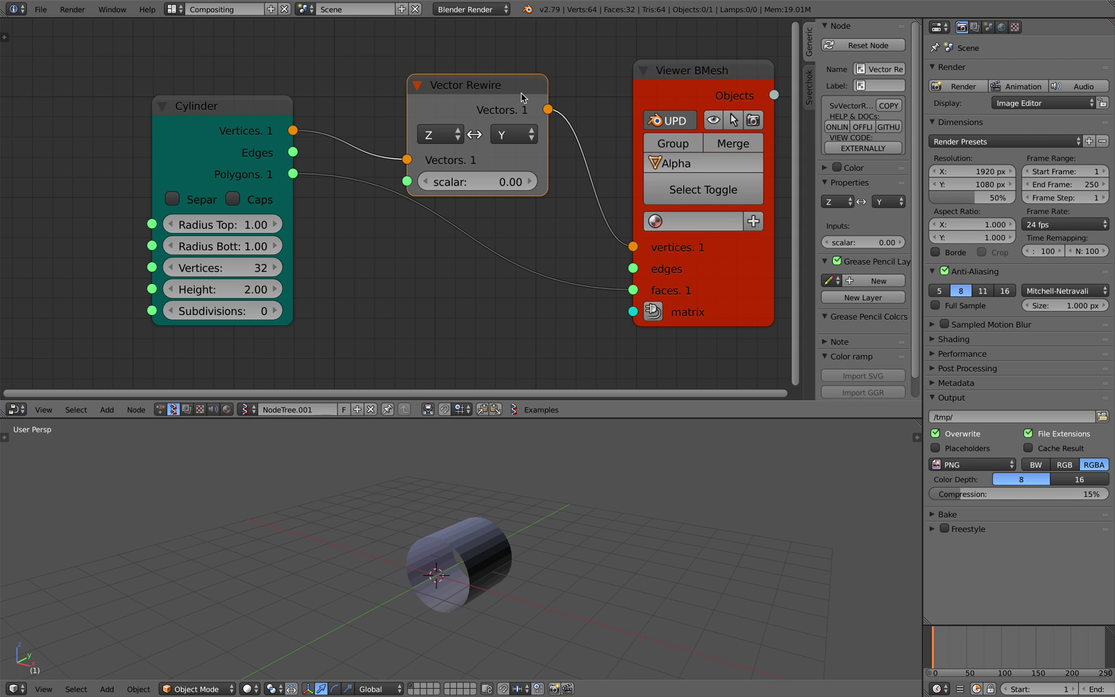
left_click(517, 134)
left_click(516, 111)
middle_click_drag(488, 500, 473, 530)
- Hide the node editor's properties sidebar and move the Cylinder and Viewer BMesh nodes farther from the Vector Rewire node
left_click_drag(278, 116, 245, 120)
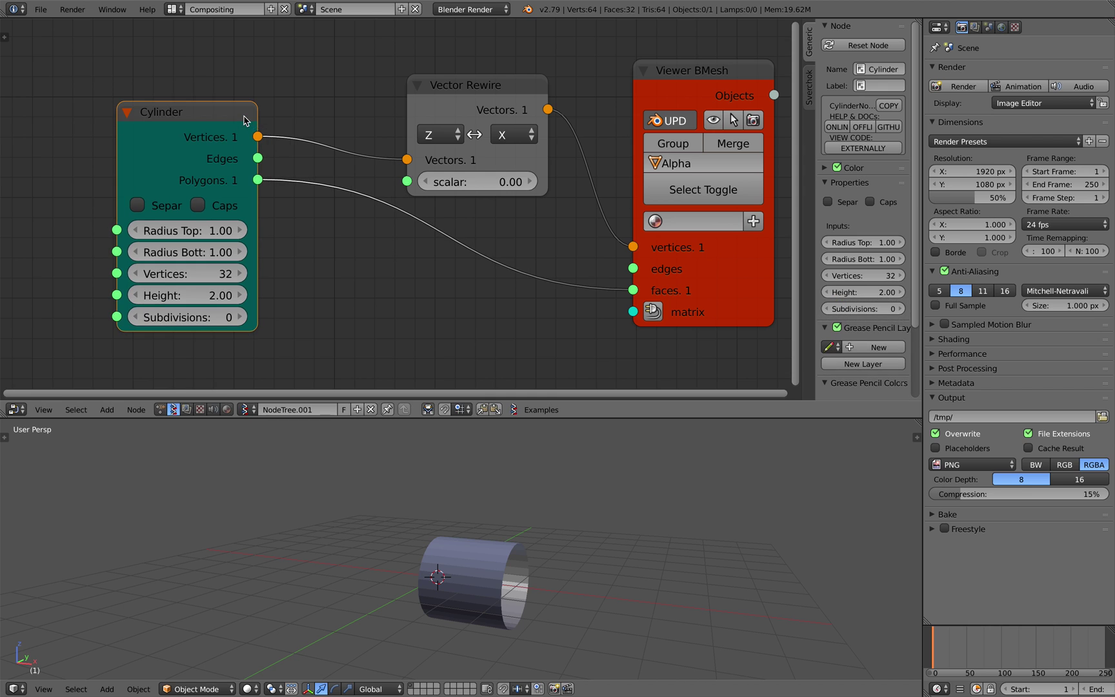
scroll(261, 165, "down", 1)
left_click(466, 100)
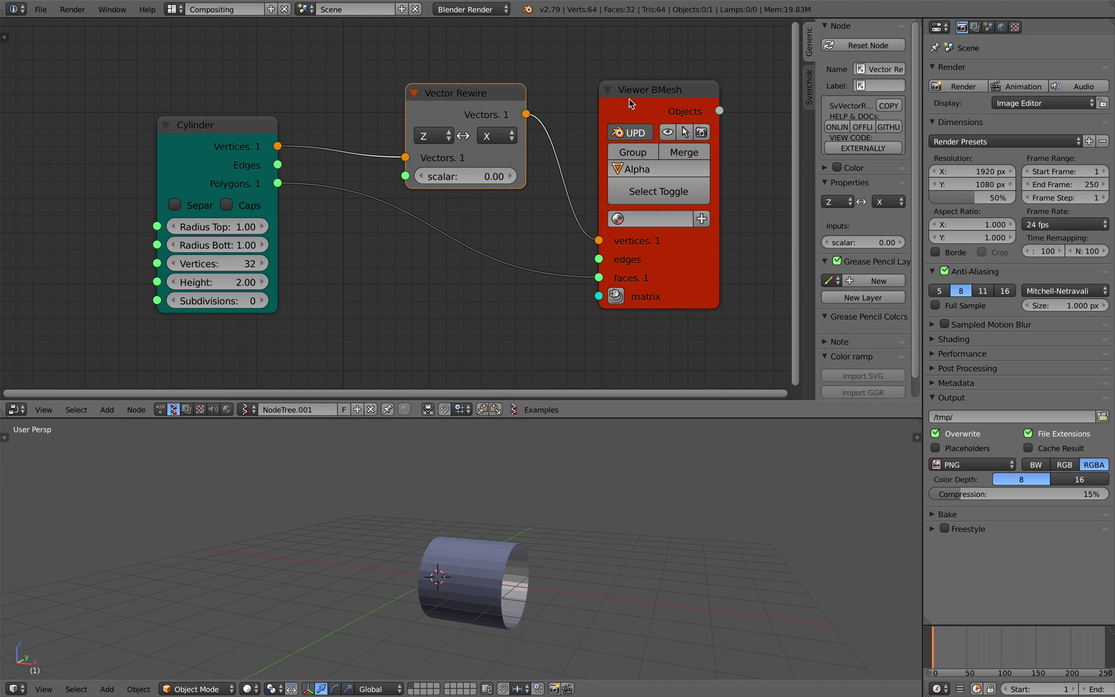
left_click_drag(631, 103, 651, 90)
left_click_drag(803, 93, 977, 142)
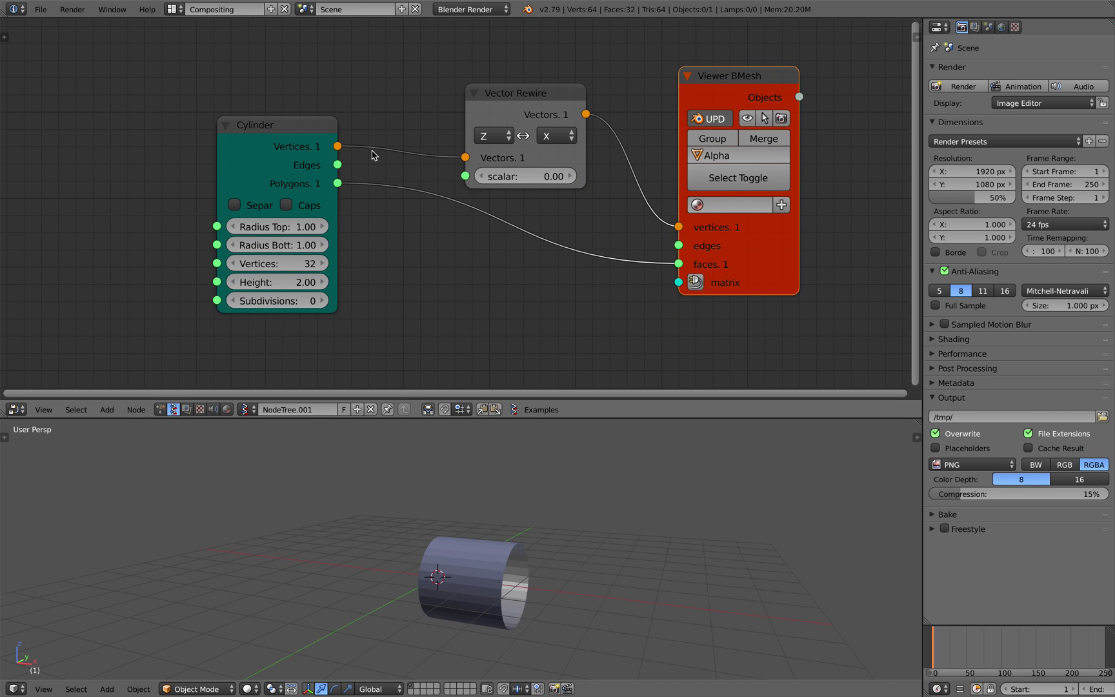
left_click_drag(252, 122, 155, 145)
middle_click_drag(356, 131, 356, 129)
- Insert a Vector Drop node on the link between the Cylinder's Vertices output and the Vector Rewire node
key("alt+space")
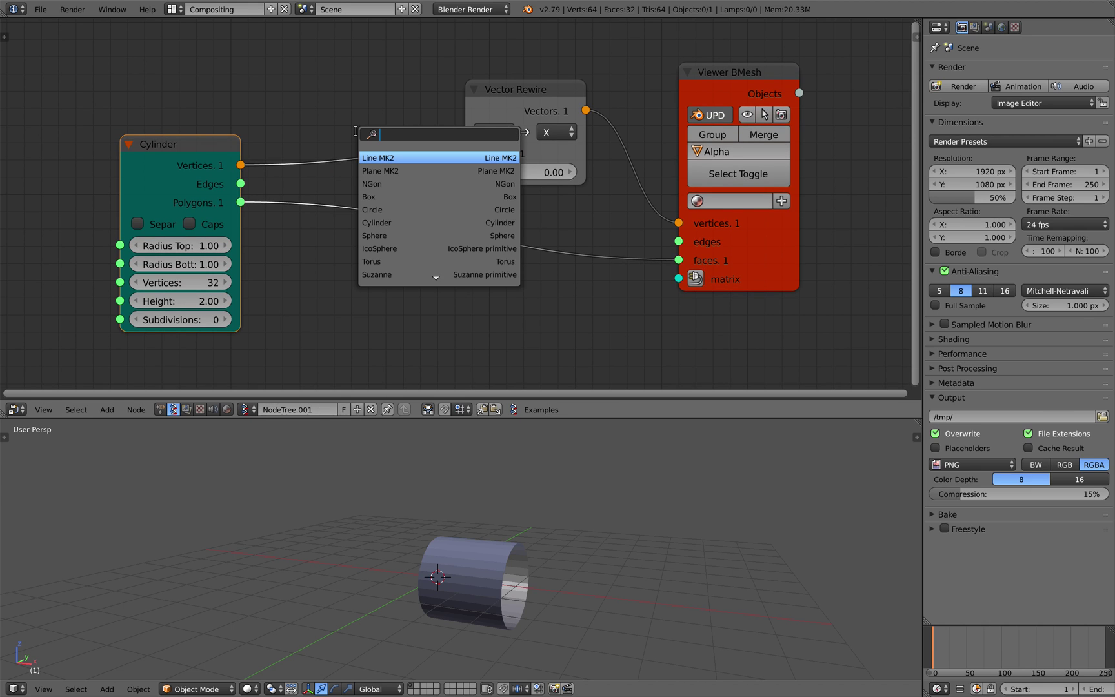
type("vector drop")
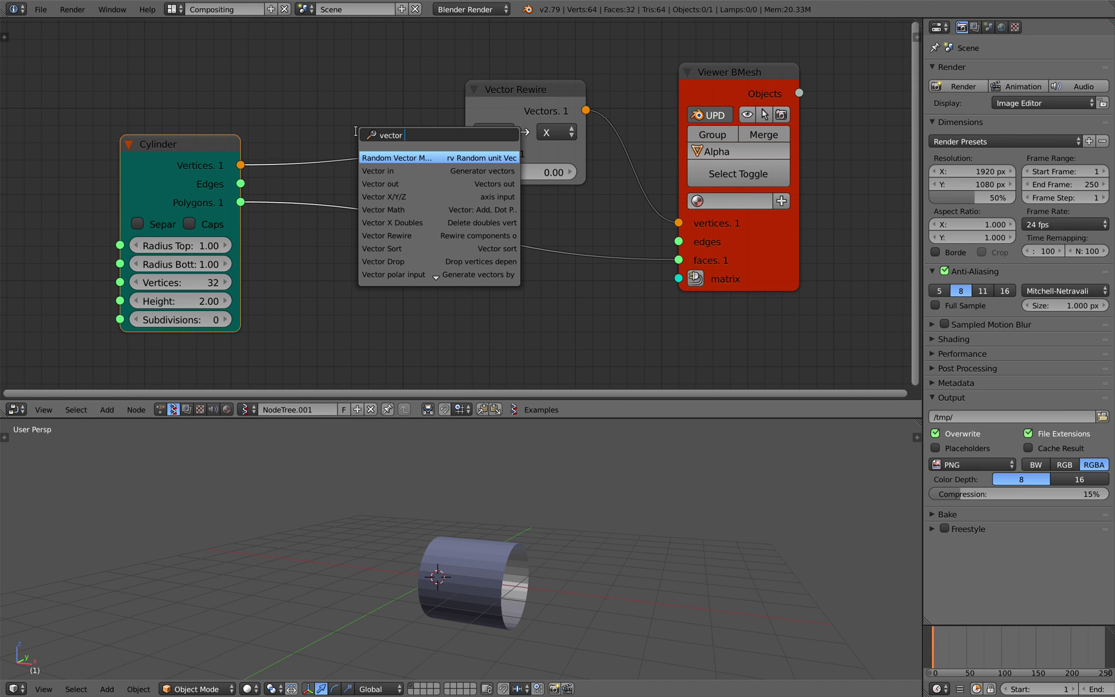
key("Return")
left_click(338, 107)
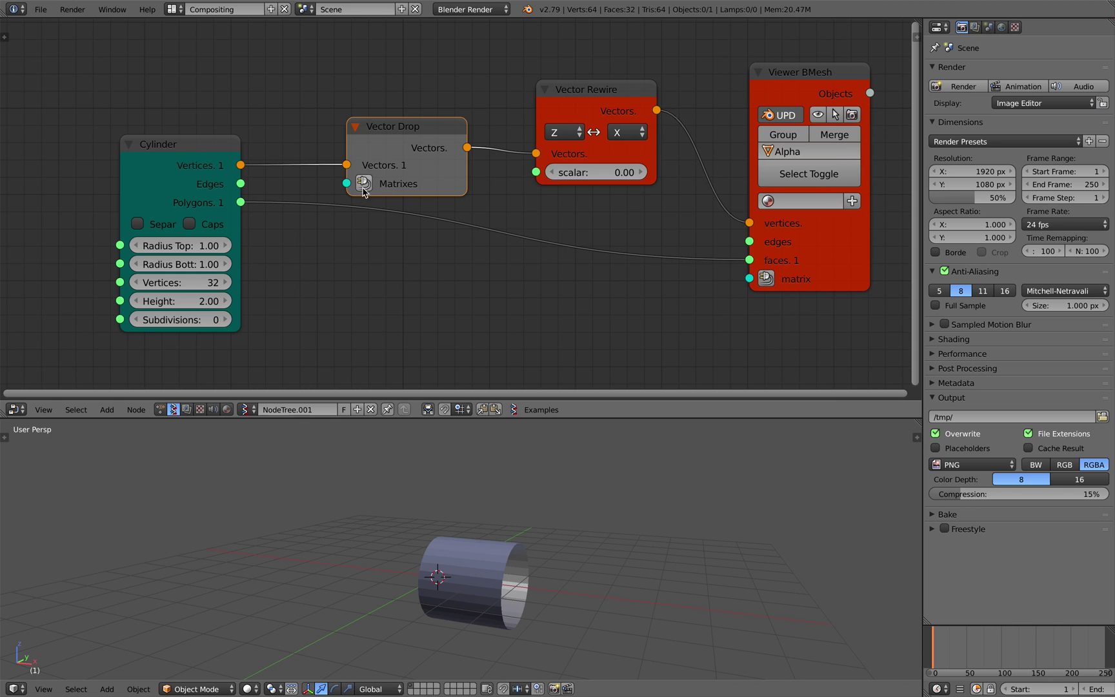
- Add a Matrix in node linked to the Vector Drop node's Matrixes input
left_click(361, 185)
left_click(261, 131)
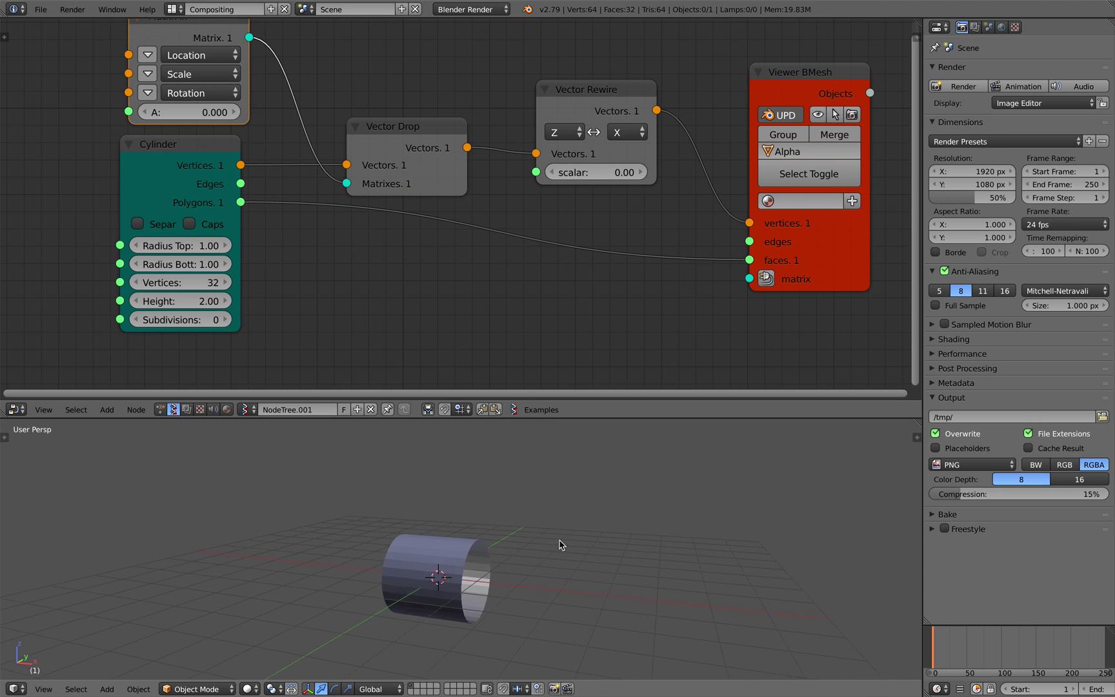
mouse_move(560, 542)
middle_mouse_down()
mouse_move(622, 525)
mouse_move(567, 537)
middle_mouse_up()
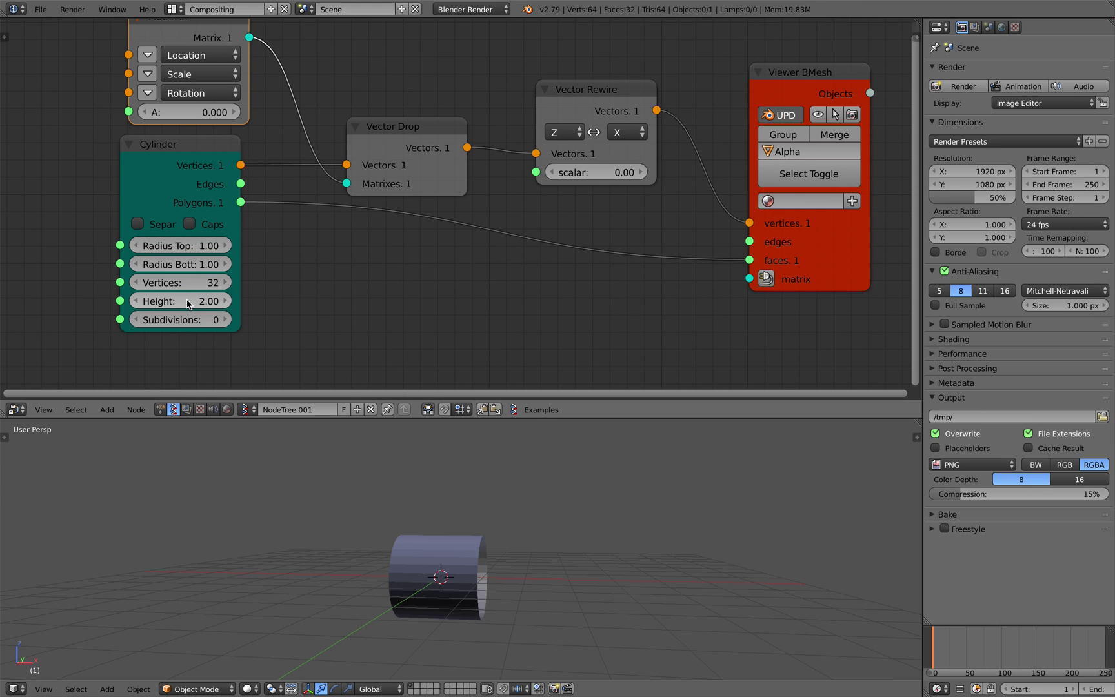
- Set the Cylinder node's height to 5.00 and save over the file
mouse_move(186, 303)
left_mouse_down()
mouse_move(249, 303)
mouse_move(180, 302)
left_mouse_up()
middle_click_drag(278, 486, 357, 501)
key("ctrl+s")
left_click(357, 500)
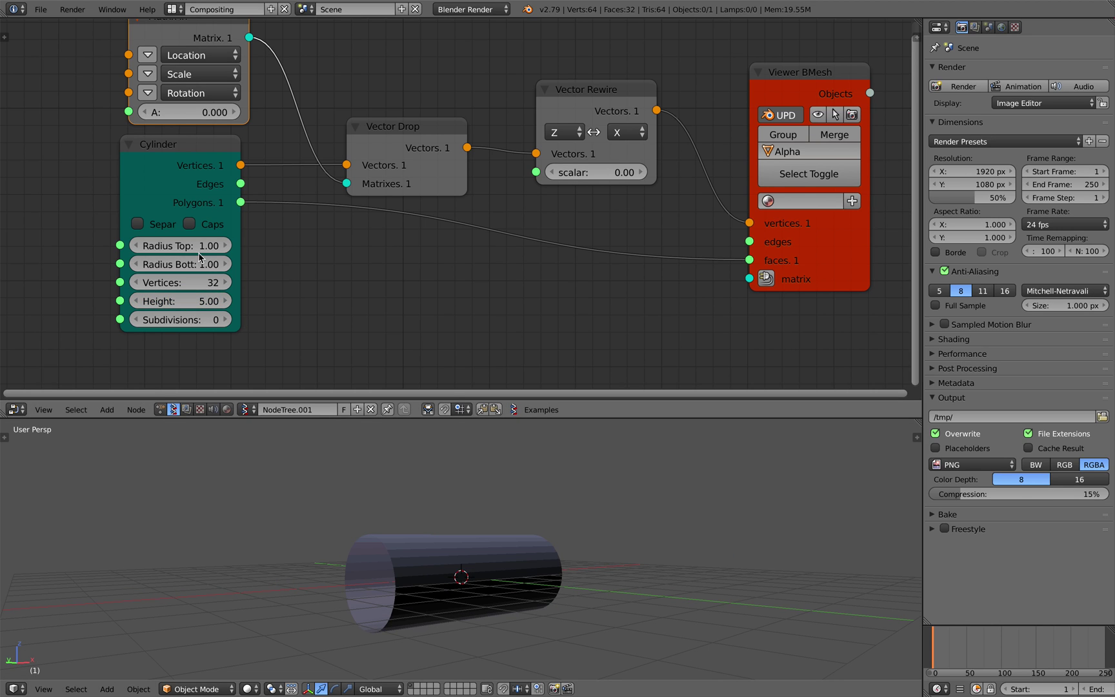
- Try 1.24 for the Cylinder's top and bottom radii and reset both to 1.00
mouse_move(195, 247)
left_mouse_down()
mouse_move(207, 247)
mouse_move(196, 246)
mouse_move(211, 263)
mouse_move(199, 261)
left_mouse_up()
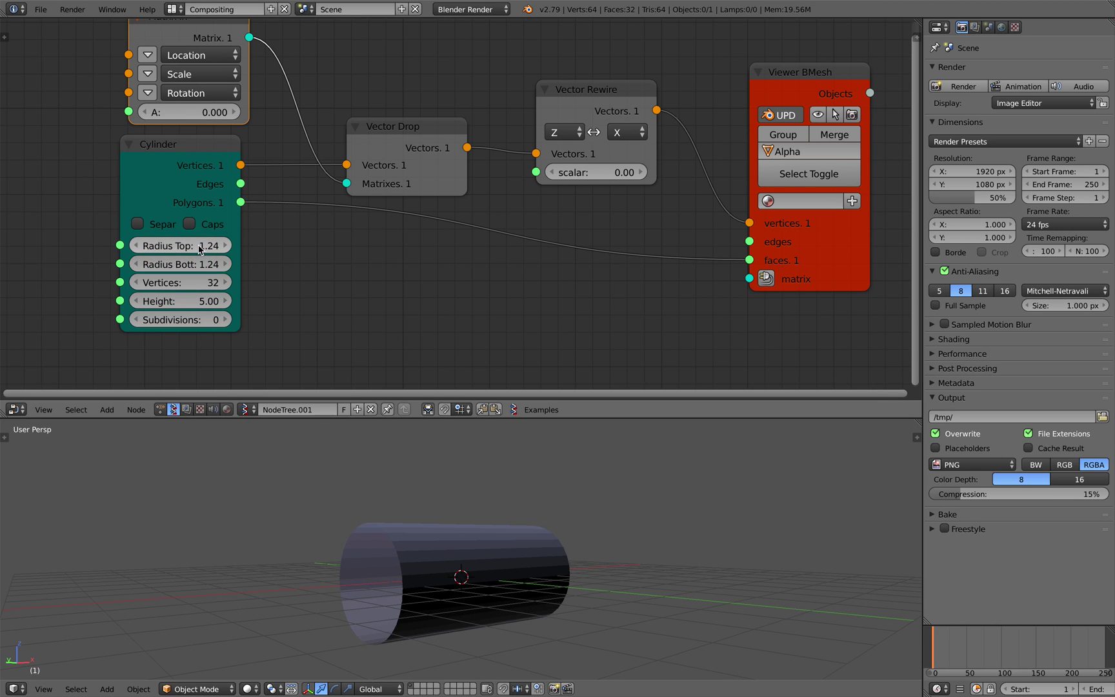
type("1")
key("Return")
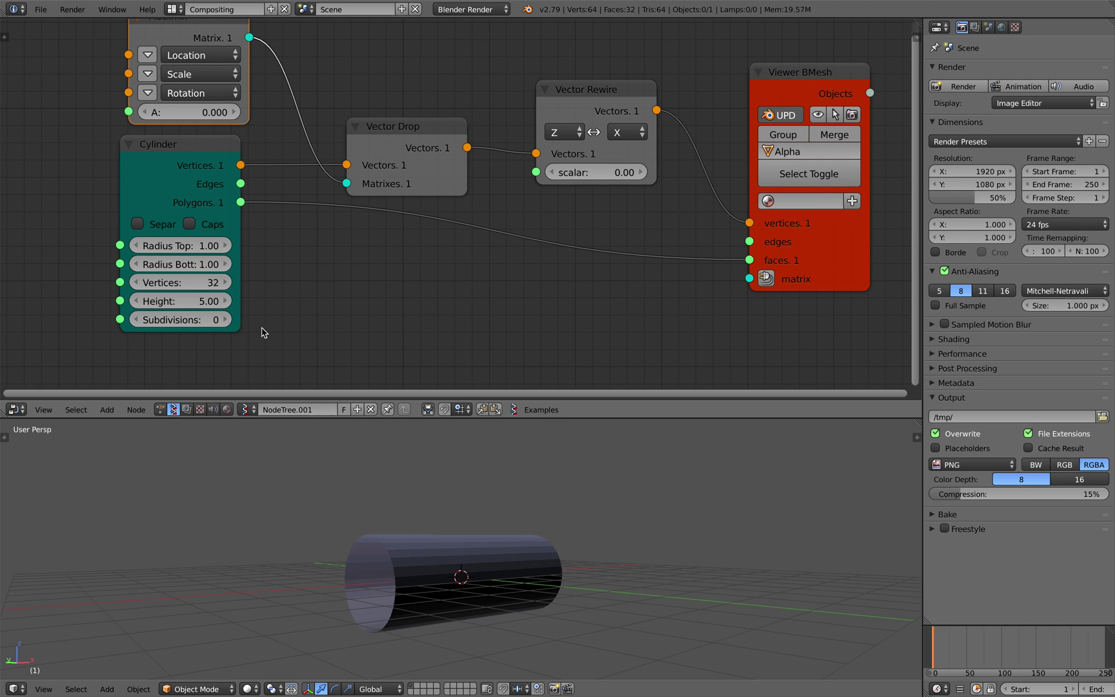
- Set the Cylinder node's height to 5.60 and its subdivisions to 3
left_click_drag(199, 306, 213, 321)
middle_click_drag(460, 493, 431, 499)
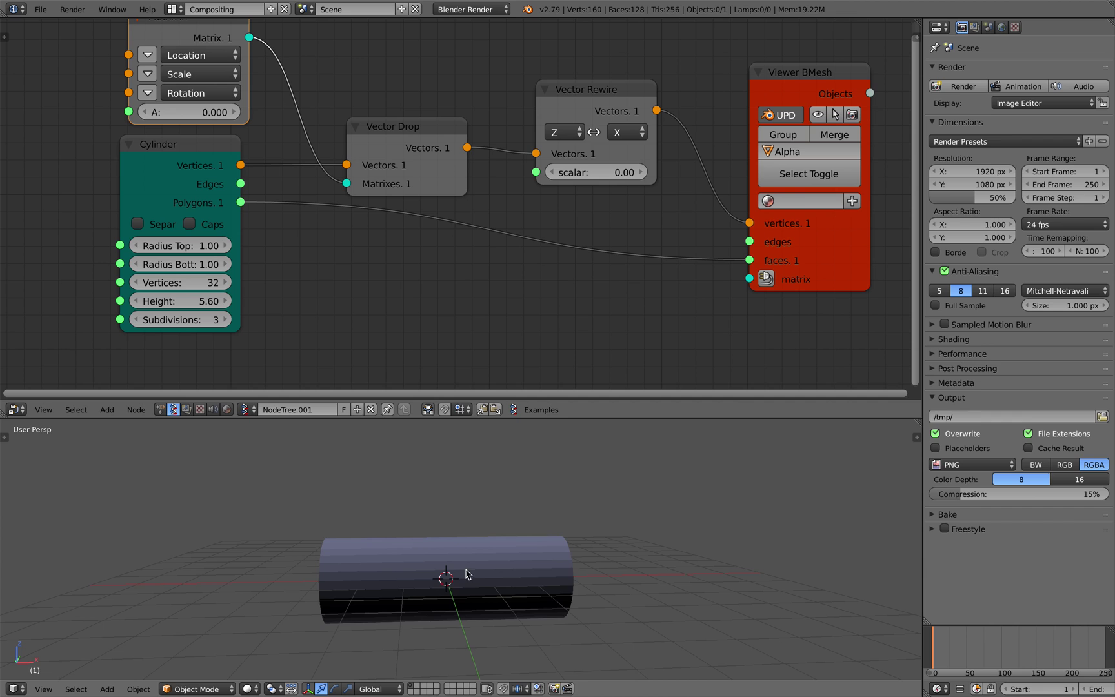
- Select the generated cylinder object, turn on its Wire display and save over the file
right_click(469, 574)
middle_click_drag(545, 552, 515, 552)
left_click(1014, 27)
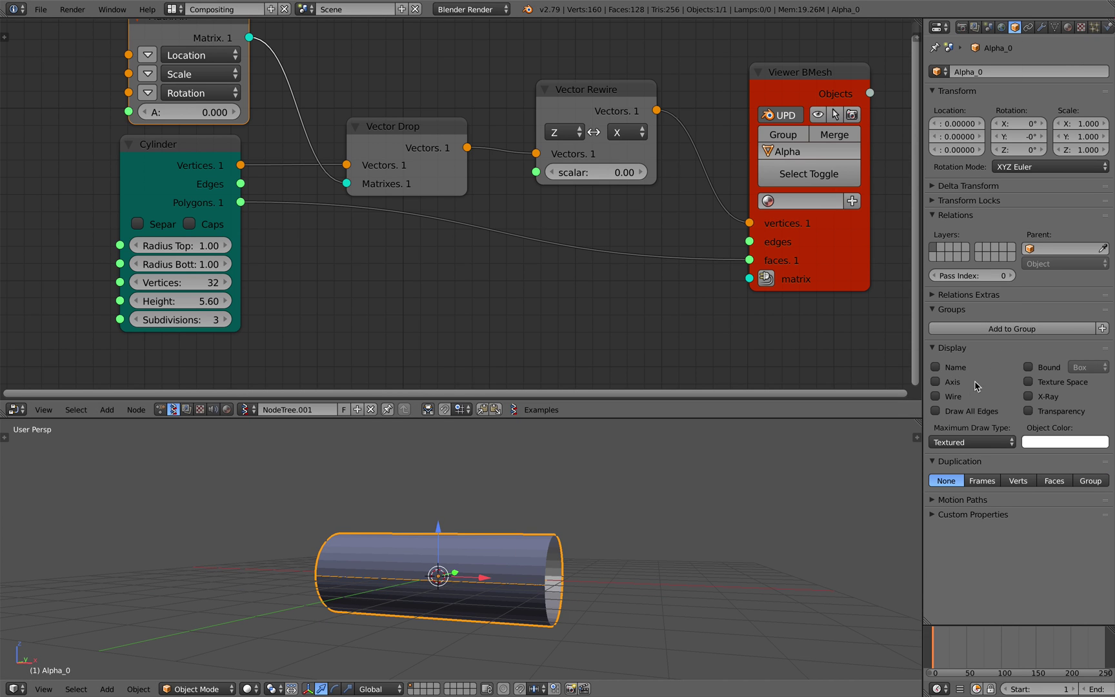
left_click(952, 396)
middle_click_drag(796, 488, 636, 509)
key("ctrl+s")
left_click(635, 510)
- Set the Cylinder node's subdivisions to 6 and its vertices to 12
left_click_drag(225, 322, 244, 339)
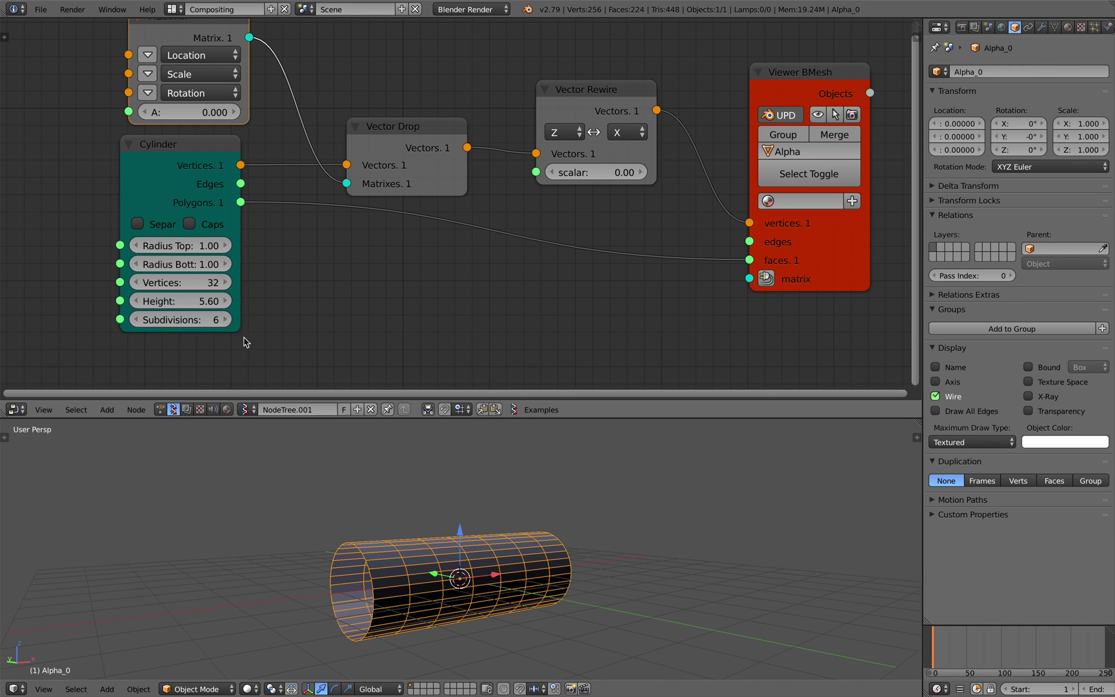
middle_click_drag(516, 513, 403, 548)
left_click_drag(199, 285, 174, 286)
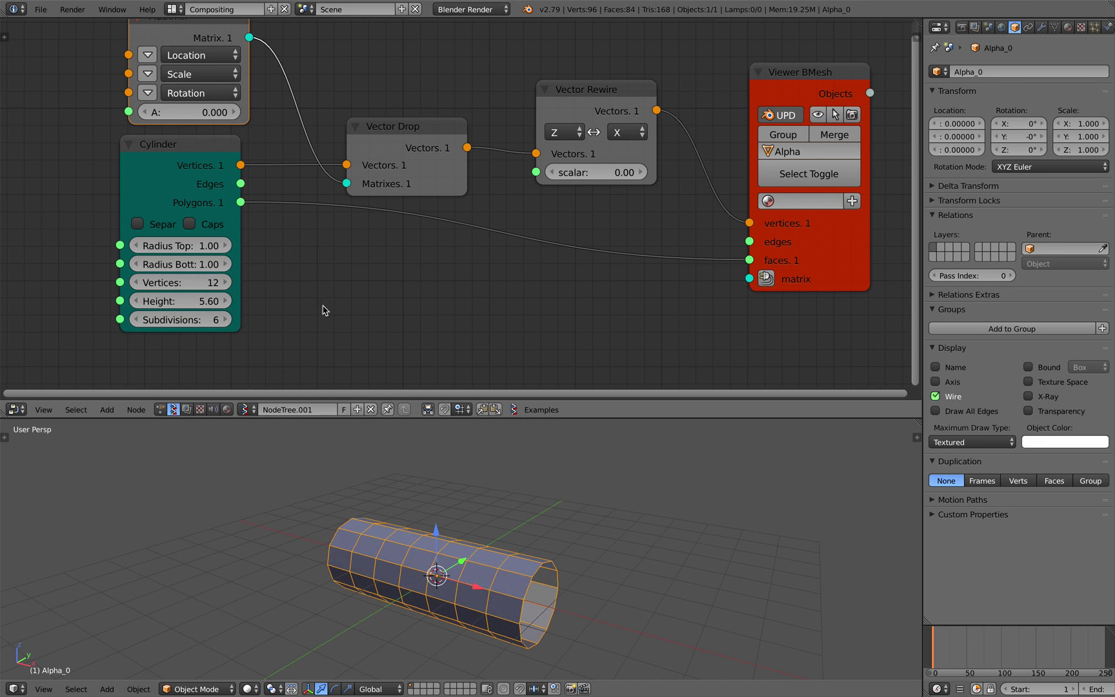
middle_click_drag(374, 506, 451, 516)
- Save the Blender file over the existing one
left_click(40, 9)
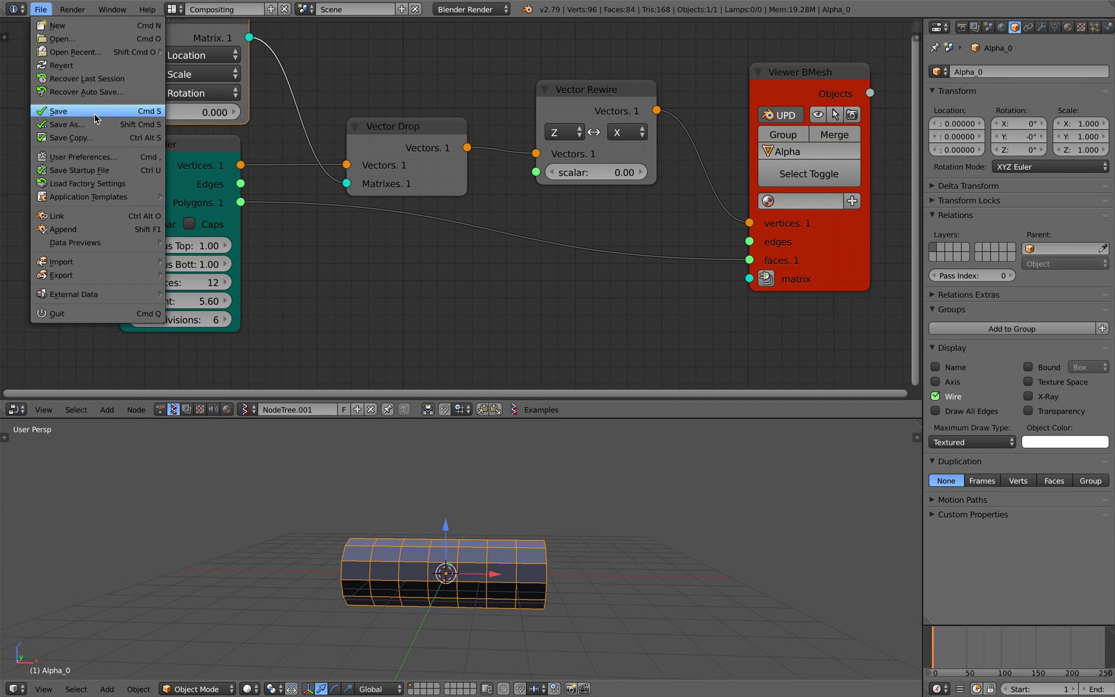
left_click(65, 118)
left_click(1026, 60)
left_click(1038, 45)
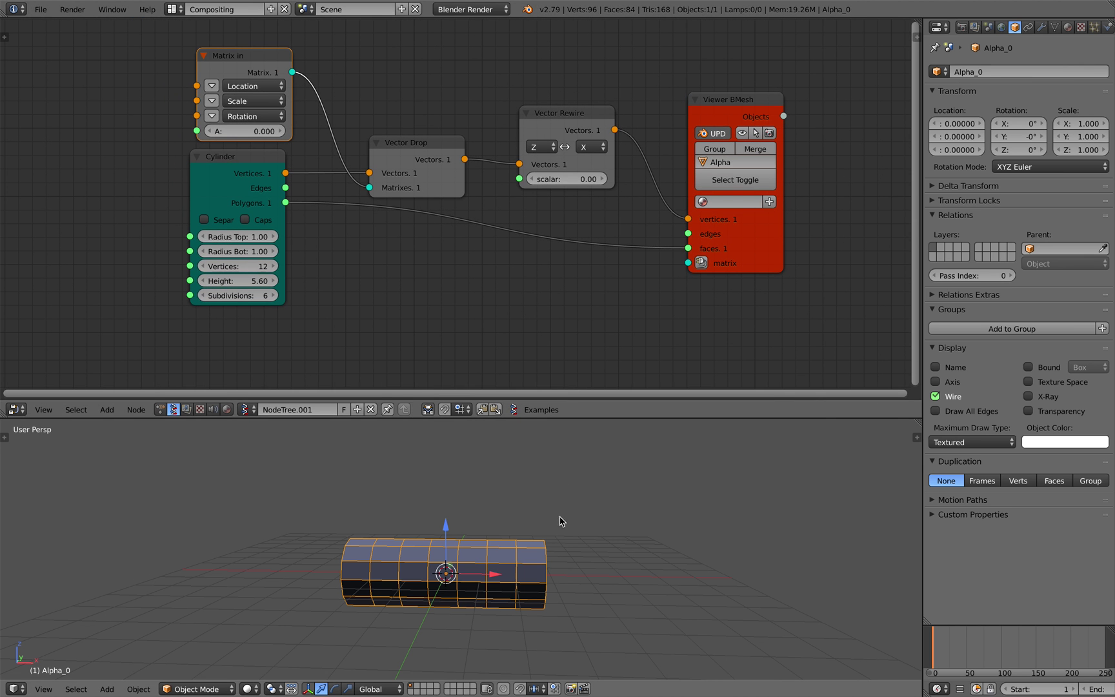
mouse_move(560, 520)
middle_mouse_down()
mouse_move(551, 497)
mouse_move(460, 488)
mouse_move(550, 509)
middle_mouse_up()
key("ctrl+s")
left_click(545, 501)
left_click(546, 504)
- Move the Viewer BMesh node farther from Vector Rewire and add a Solidify node near it
middle_click_drag(560, 302, 402, 324)
left_click_drag(620, 273, 762, 268)
middle_click_drag(530, 499, 570, 505)
key("alt+space")
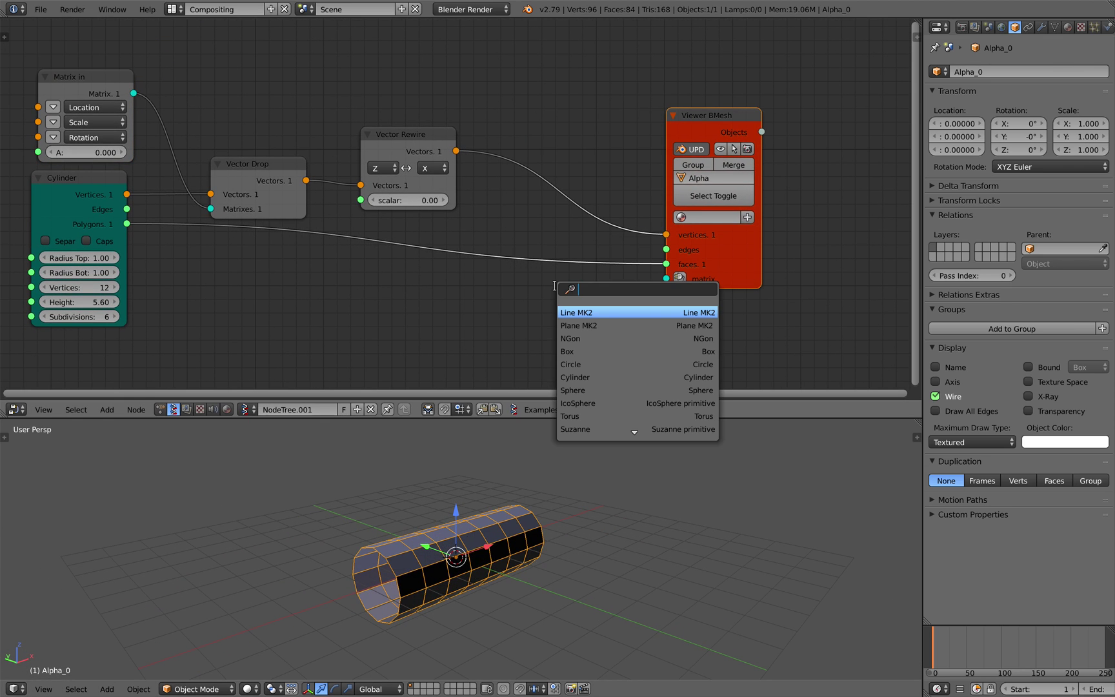
type("solid")
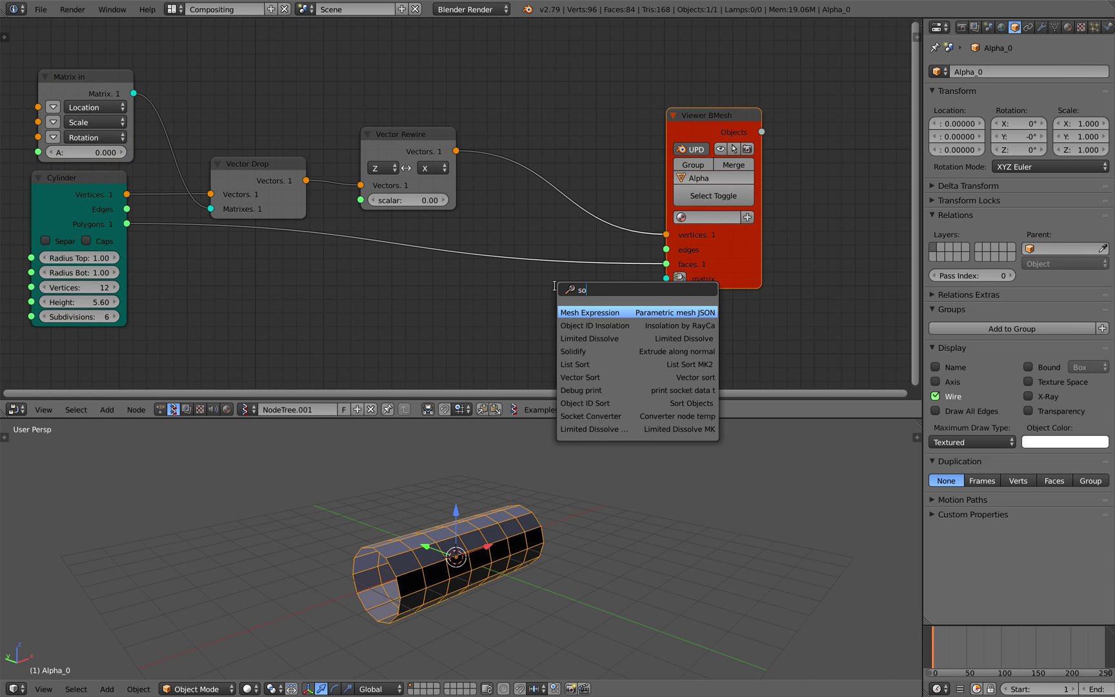
key("Return")
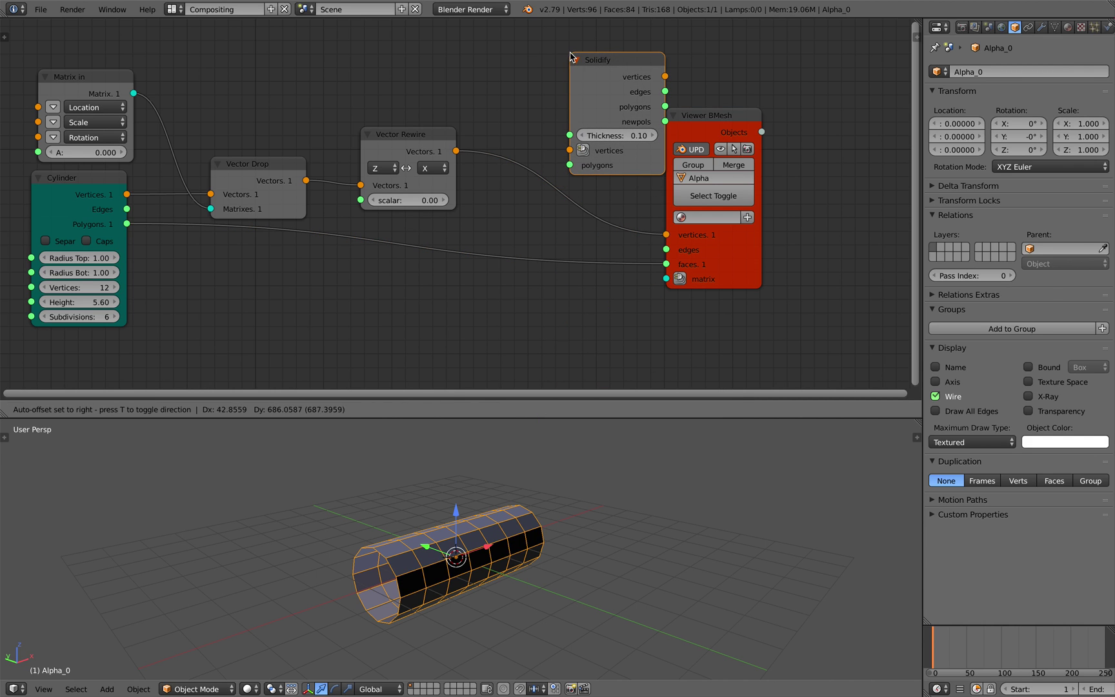
left_click(572, 49)
- Route Vector Rewire's vectors and the Cylinder's polygons through Solidify into the Viewer BMesh's vertices and faces
left_click_drag(456, 150, 568, 152)
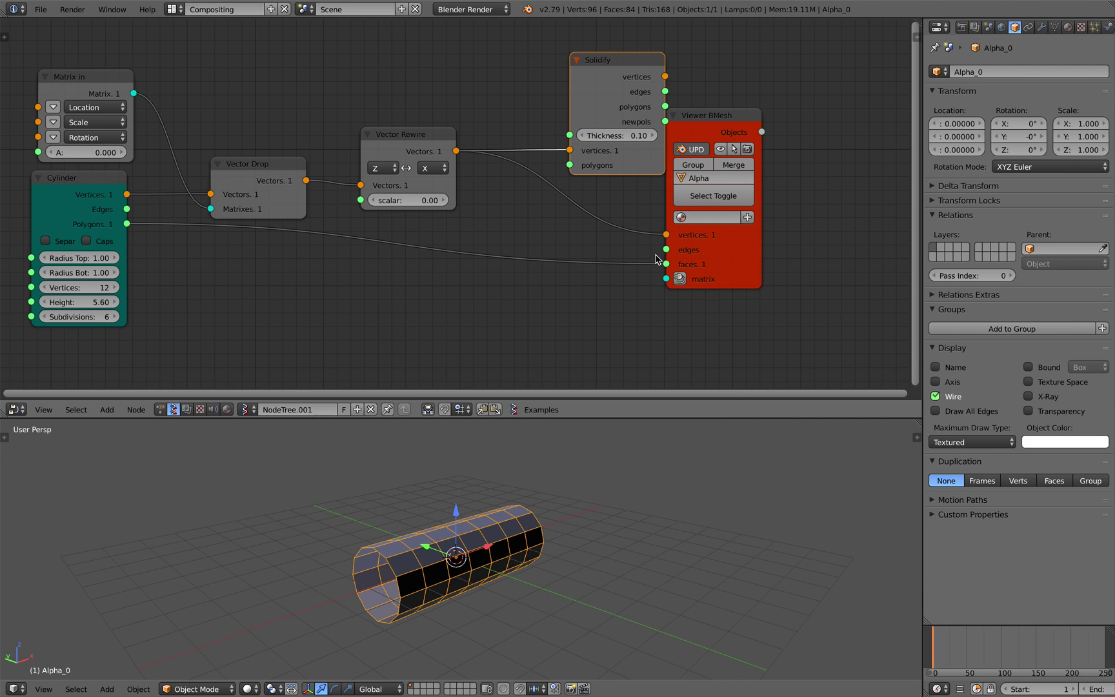
left_click_drag(666, 263, 569, 165)
left_click_drag(645, 68, 665, 235)
left_click_drag(576, 247, 666, 264)
left_click_drag(539, 215, 554, 191)
left_click_drag(542, 250, 584, 250)
- Place the Solidify node between Vector Rewire and Viewer BMesh, and set its thickness to 0.33
middle_click_drag(513, 456, 510, 460)
left_click_drag(549, 176, 565, 154)
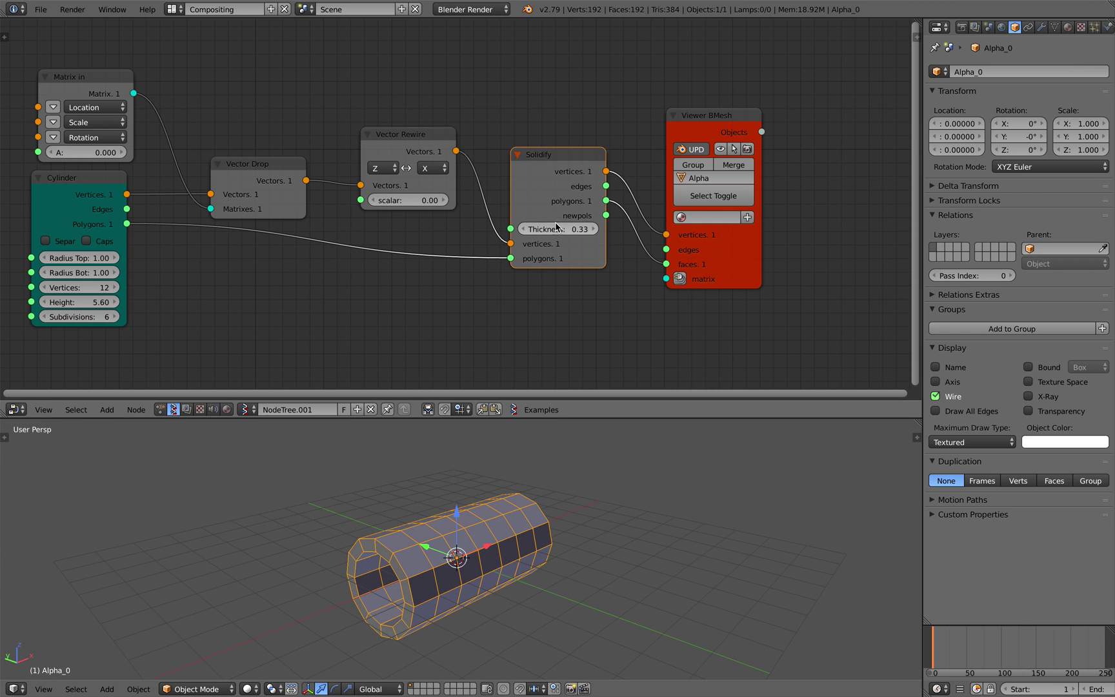
mouse_move(575, 229)
left_mouse_down()
mouse_move(592, 230)
mouse_move(578, 231)
left_mouse_up()
middle_click_drag(516, 555, 474, 574)
- Move the Viewer BMesh node farther from the Solidify node and save over the file
left_click_drag(748, 268, 781, 247)
scroll(719, 265, "down", 2)
middle_click_drag(718, 265, 715, 263)
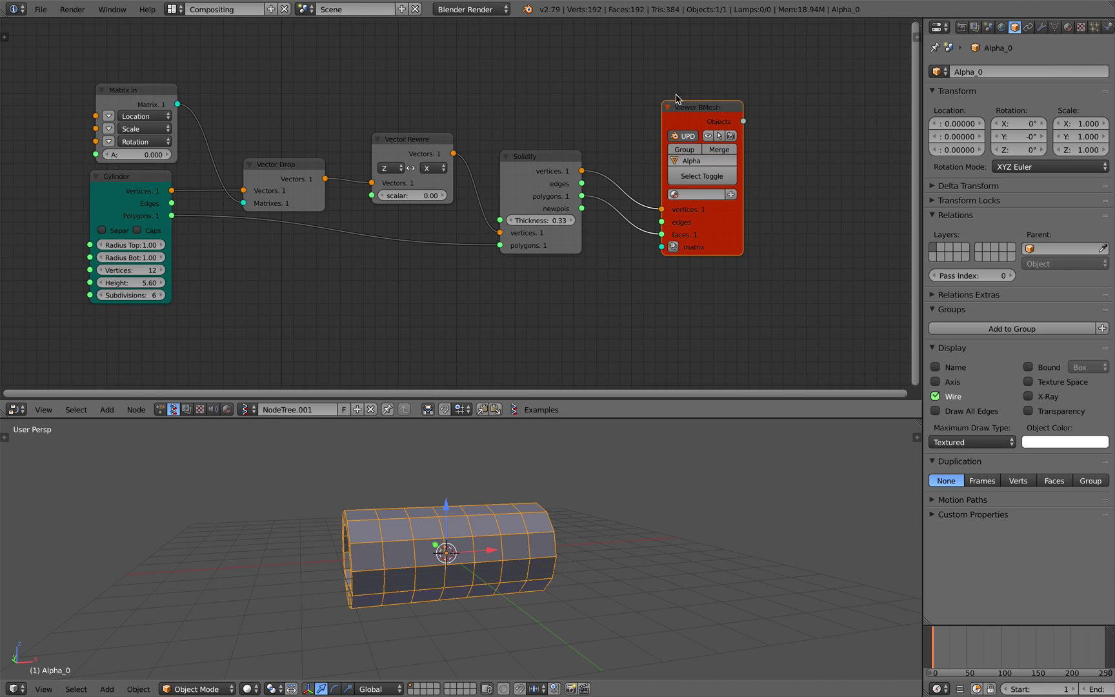
scroll(668, 197, "down", 1)
middle_click_drag(667, 201, 705, 131)
key("ctrl+s")
left_click(555, 229)
- Add a second Cylinder node in the empty space below the existing node chain
middle_click_drag(555, 230, 561, 214)
key("shift+a")
left_click(370, 259)
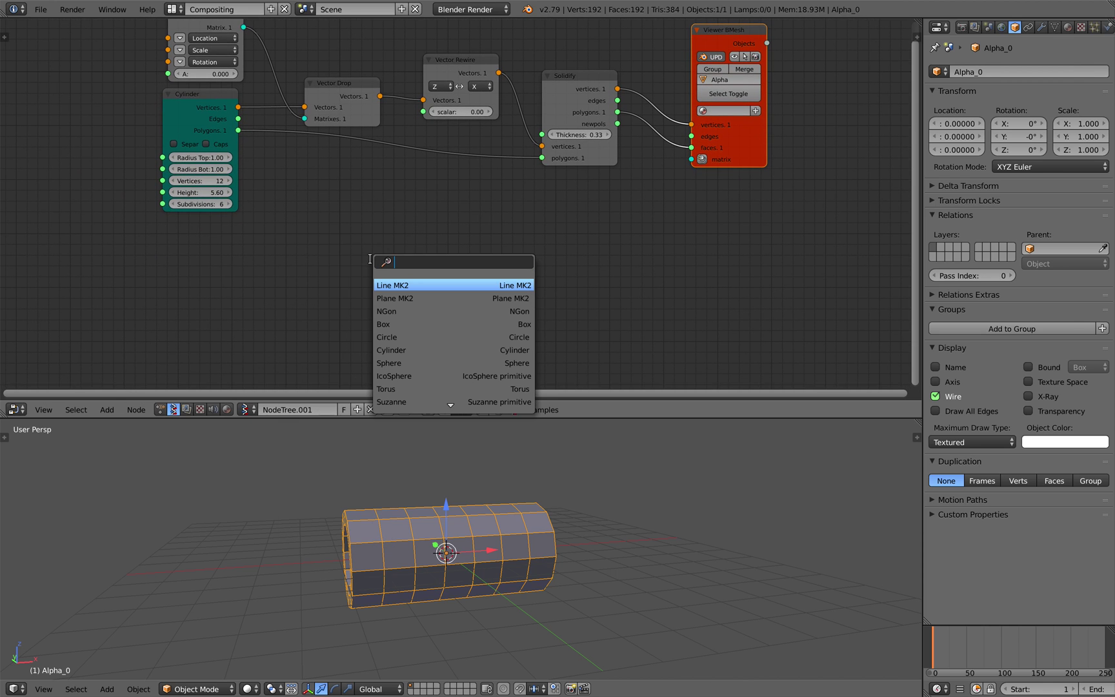
type("cyl")
key("Return")
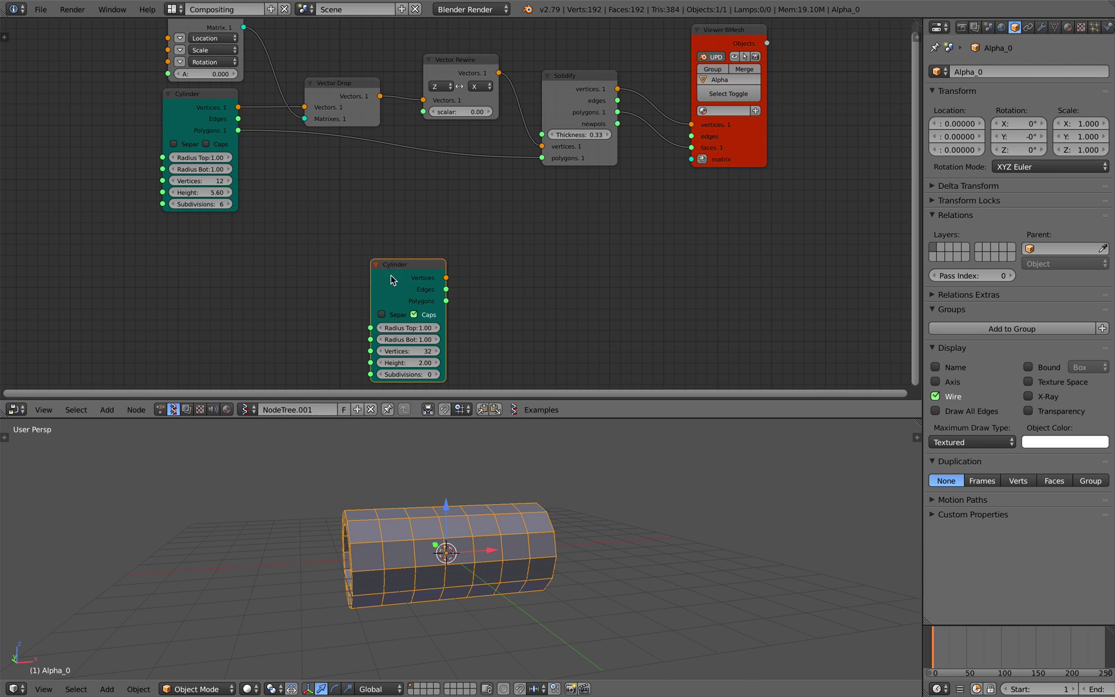
left_click(284, 246)
key("alt+space")
type("v")
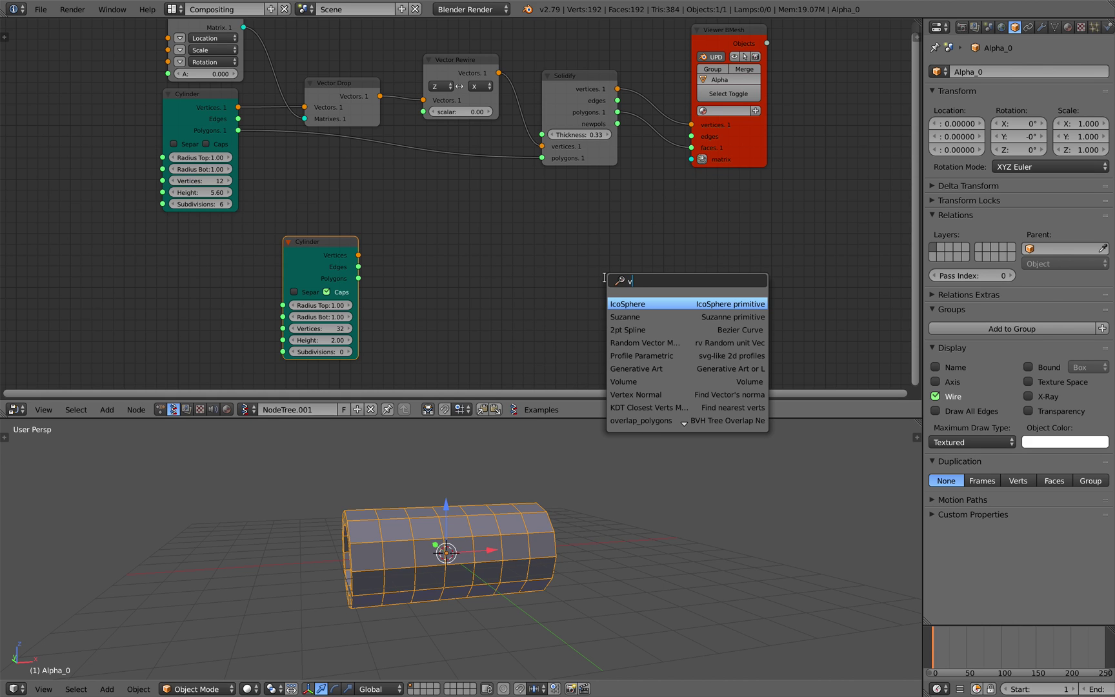
type("ie")
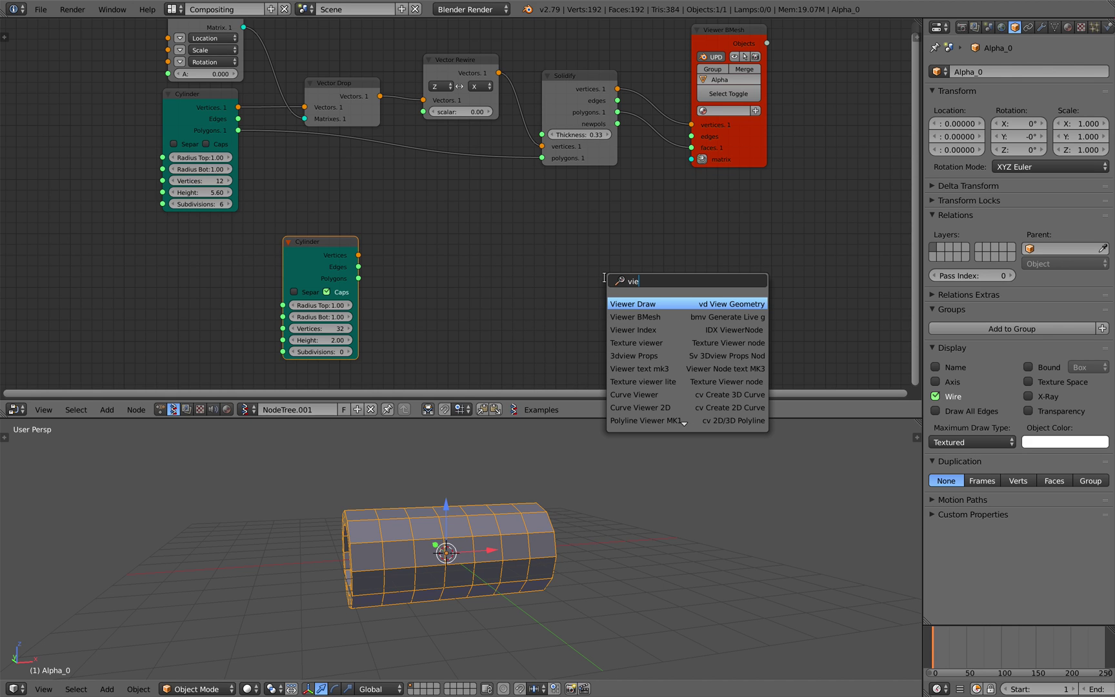
key("Return")
key("Escape")
- Add a second Viewer BMesh node beside the new Cylinder node
key("alt+space")
type("view")
key("Down")
key("Return")
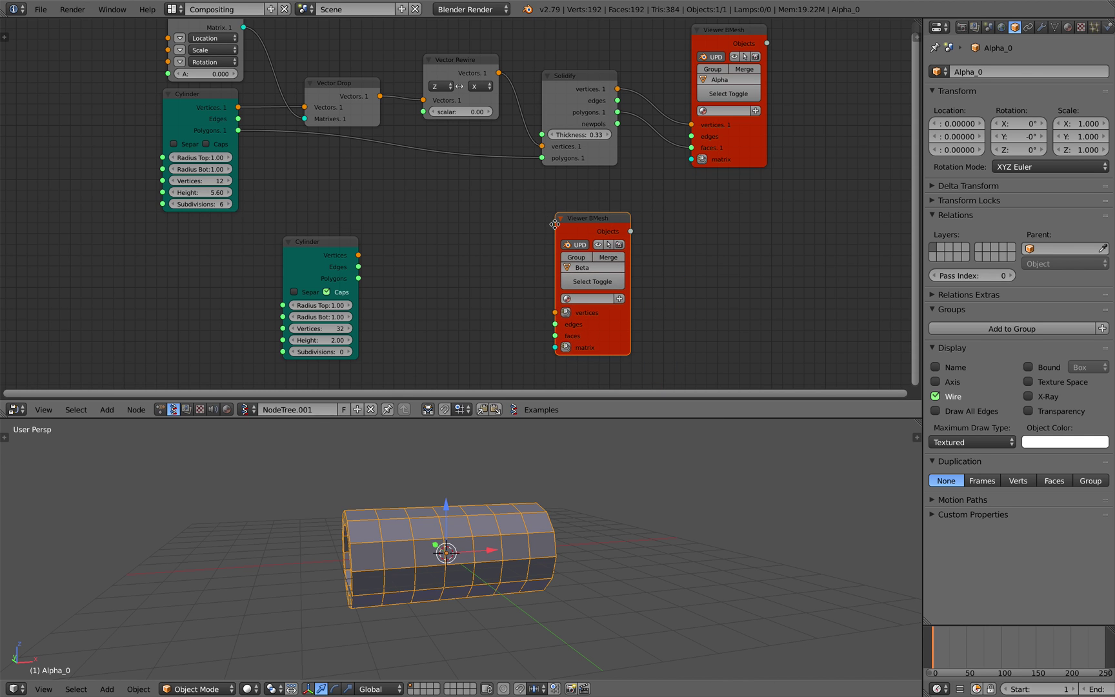
scroll(554, 224, "up", 1)
- Split the Properties editor area in two and change the upper part to an Outliner
left_click_drag(1108, 19, 1082, 207)
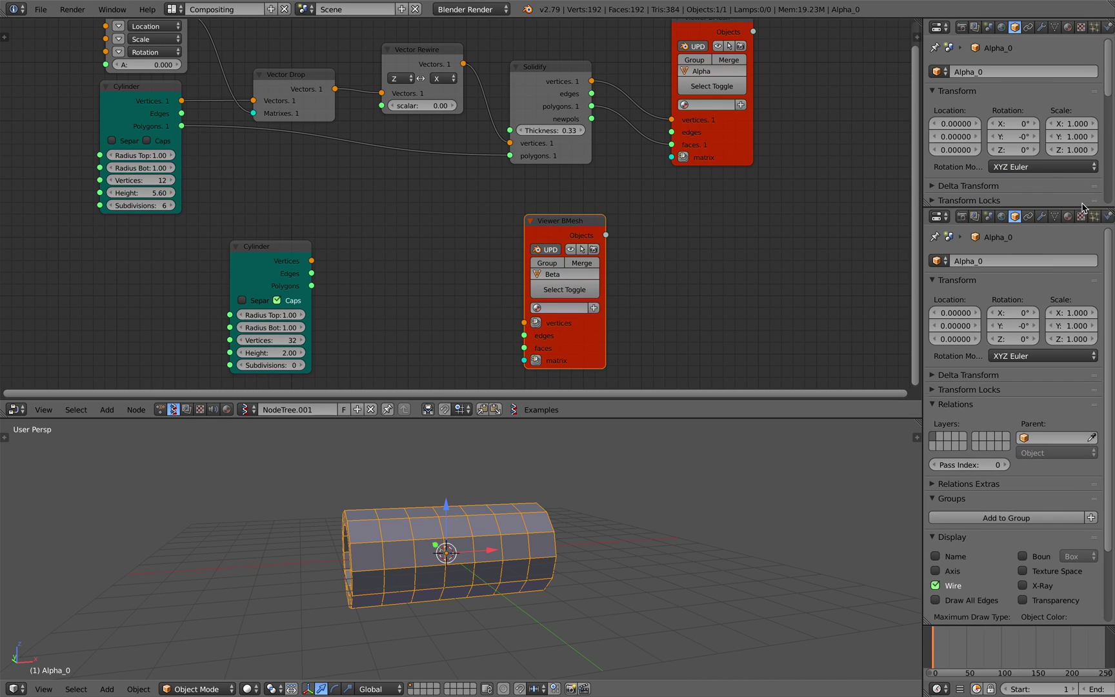
left_click(935, 34)
left_click(968, 243)
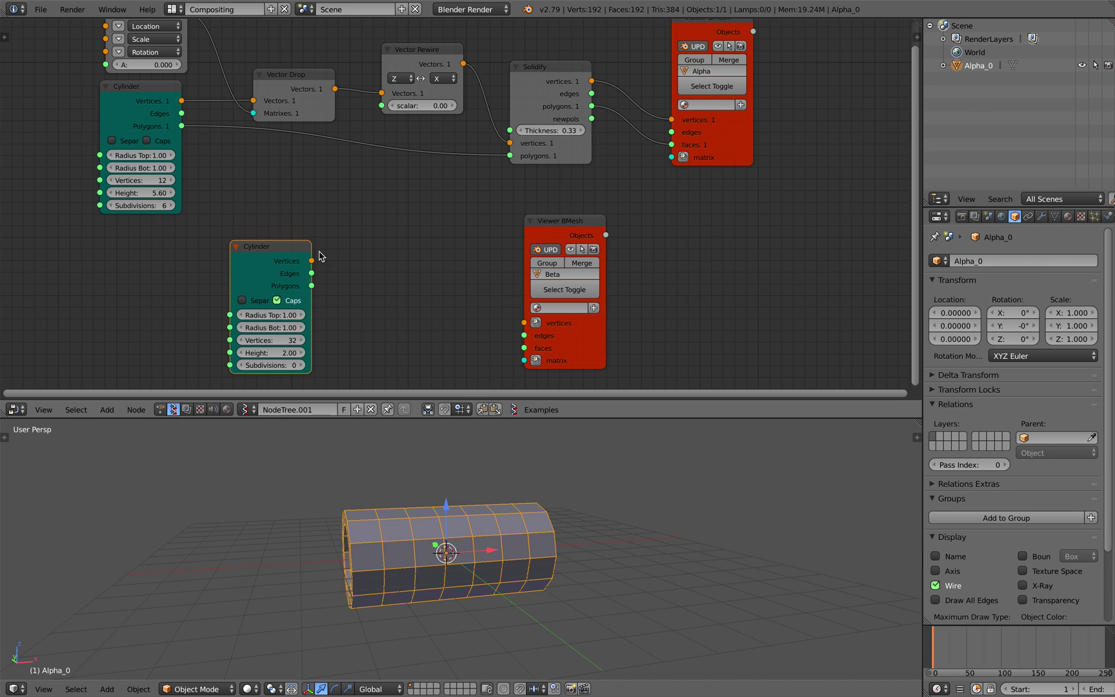
- Move the second Cylinder node closer to the Beta viewer and link its Vertices and Polygons to that viewer's vertices and faces
key("g")
left_click(368, 255)
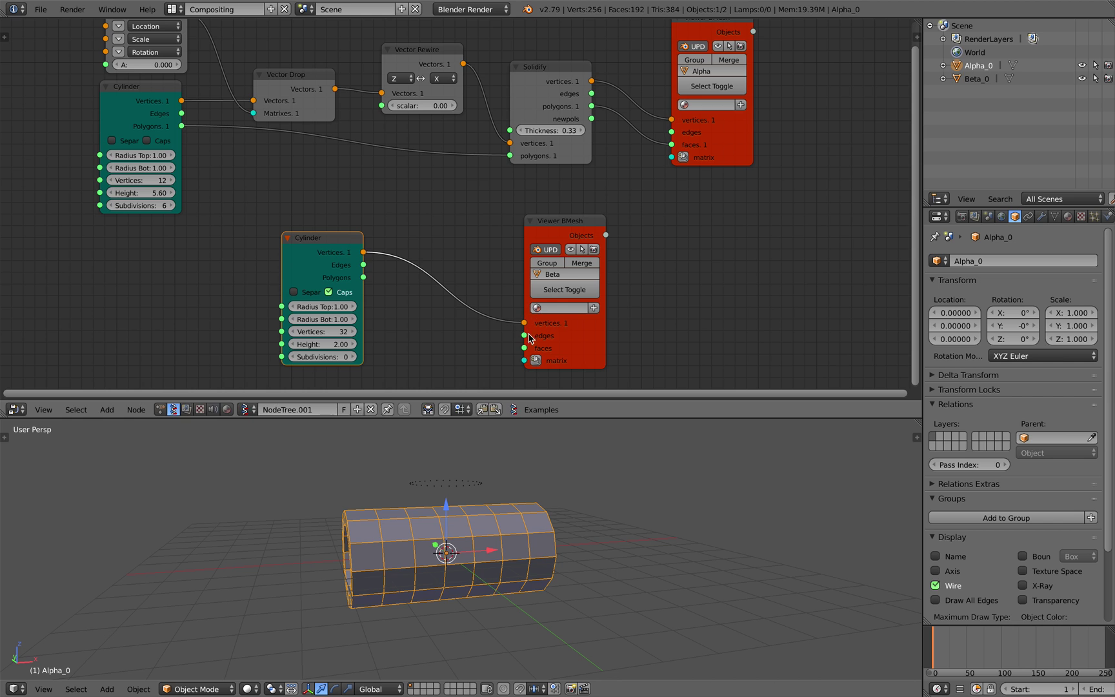
middle_click_drag(497, 445, 520, 470)
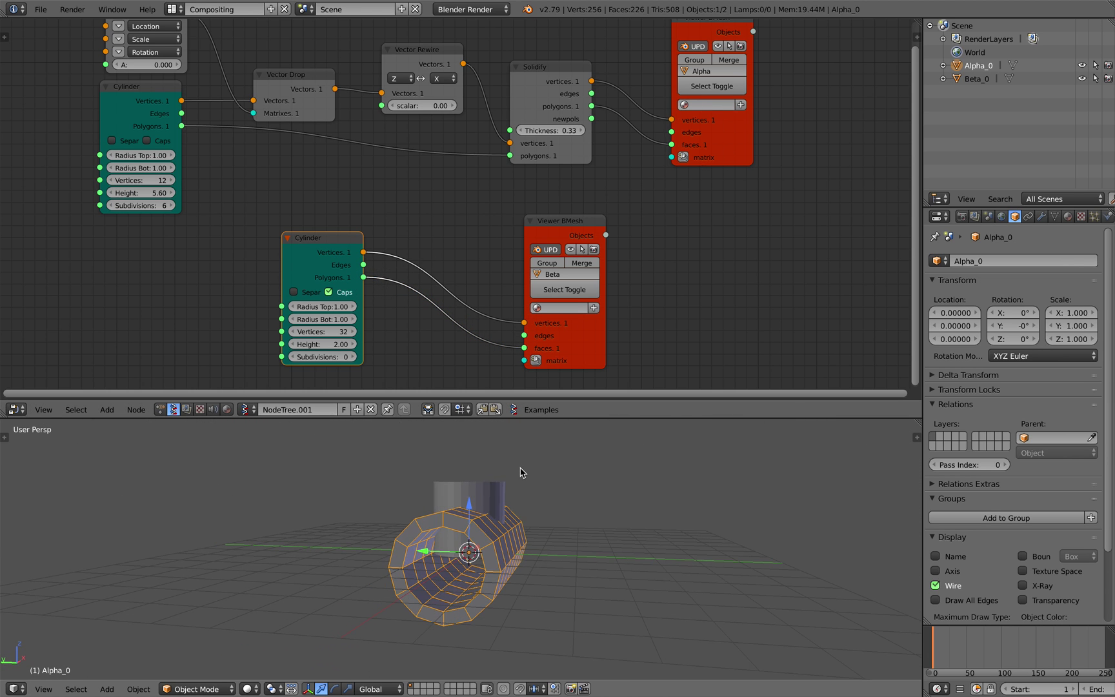
- Move the second Cylinder node closer to the Beta viewer and save over sv_cylinder_boolean_002.blend
key("g")
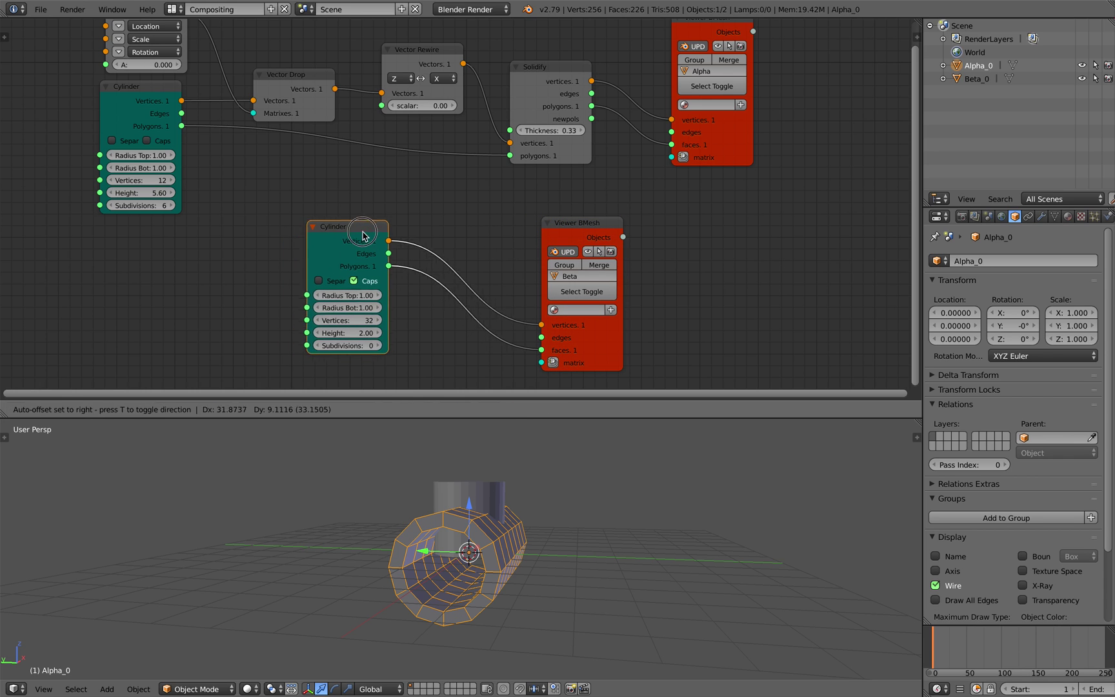
left_click(356, 220)
middle_click_drag(563, 525, 507, 485)
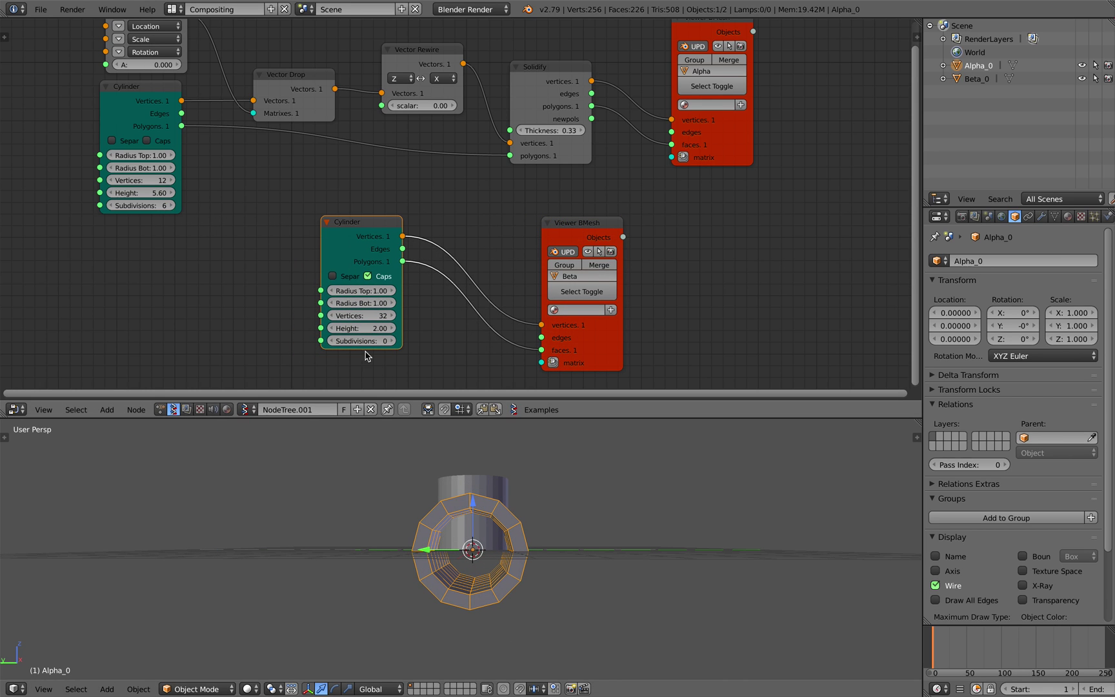
scroll(296, 245, "down", 1)
middle_click_drag(293, 224, 304, 226)
key("ctrl+s")
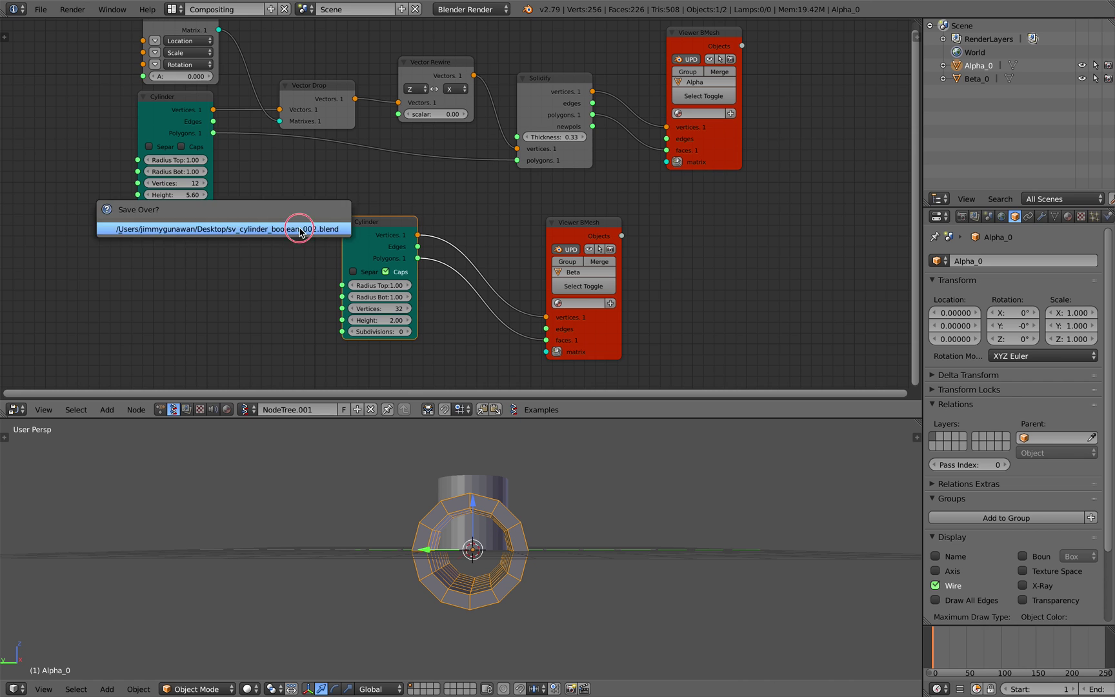
left_click(298, 228)
- Duplicate the Matrix In and Vector Drop nodes and route the second Cylinder's vertices through the Vector Drop to the Beta viewer
left_click_drag(368, 234, 295, 247)
middle_click_drag(287, 223, 265, 254)
scroll(242, 220, "down", 1)
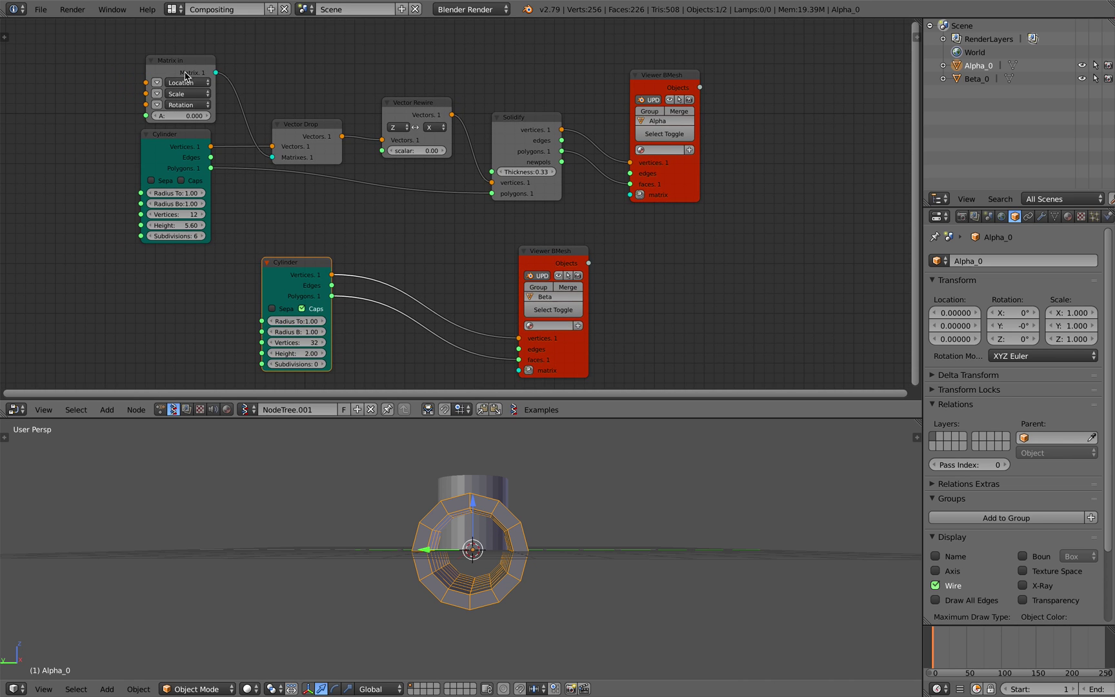
key("shift+d")
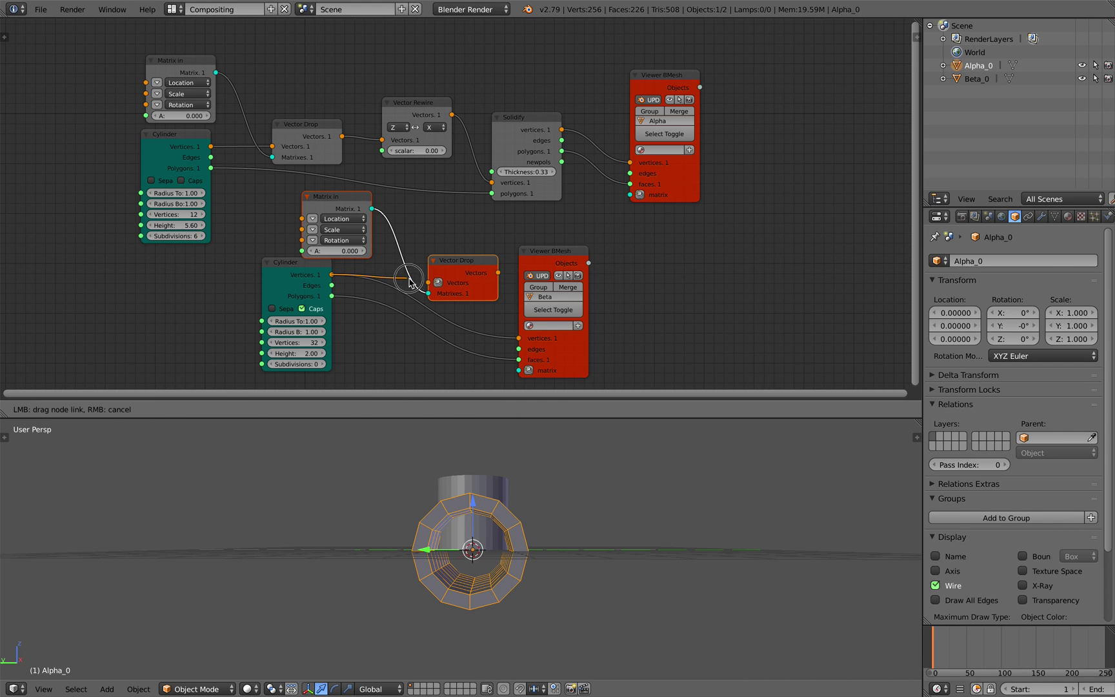
left_click_drag(523, 339, 638, 348)
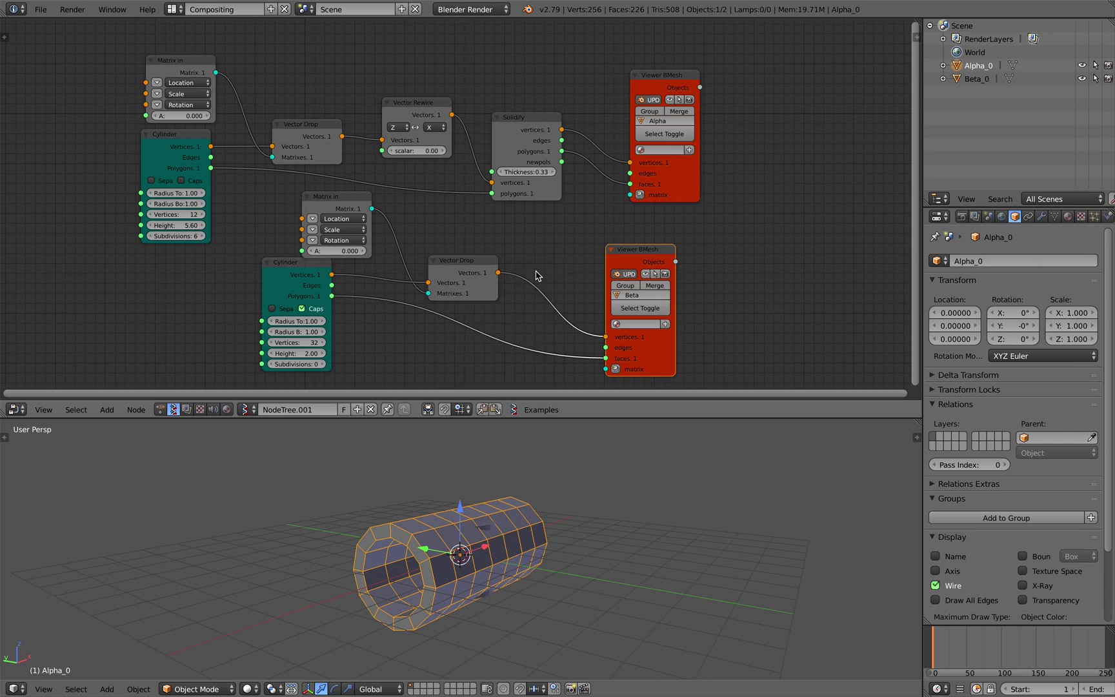
- Insert a Move node between the second Vector Drop and the Beta viewer, with a Vector In node at Z 1.494 driving its vectors
key("alt+space")
type("move")
key("Return")
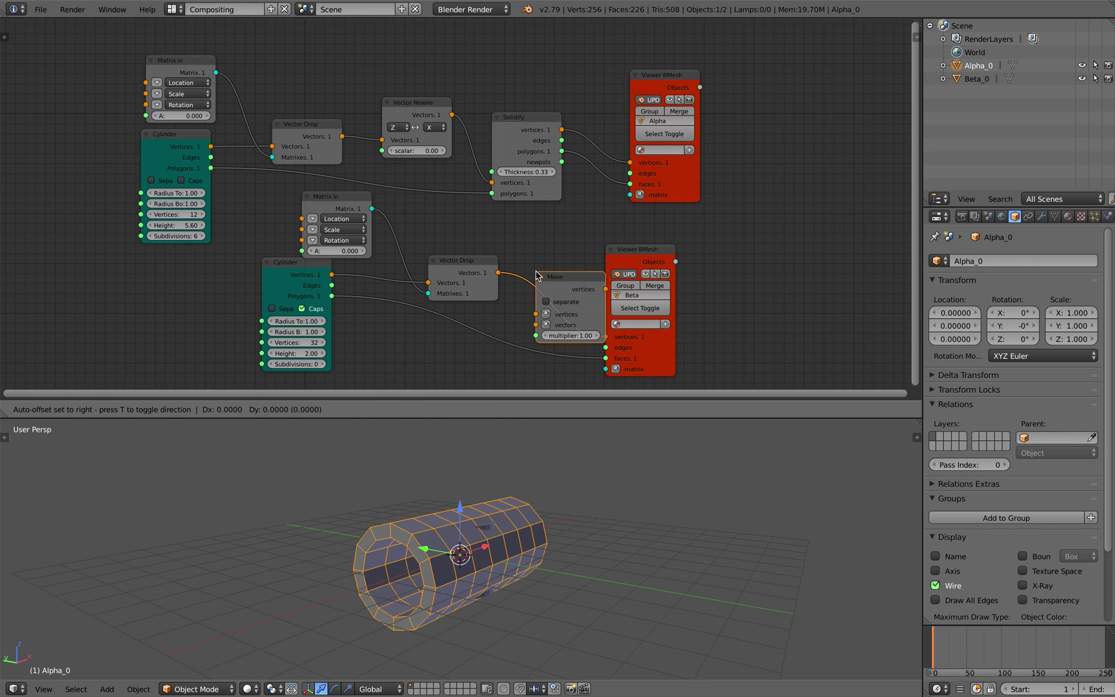
left_click(539, 277)
left_click_drag(453, 309, 467, 362)
middle_click_drag(471, 328, 481, 248)
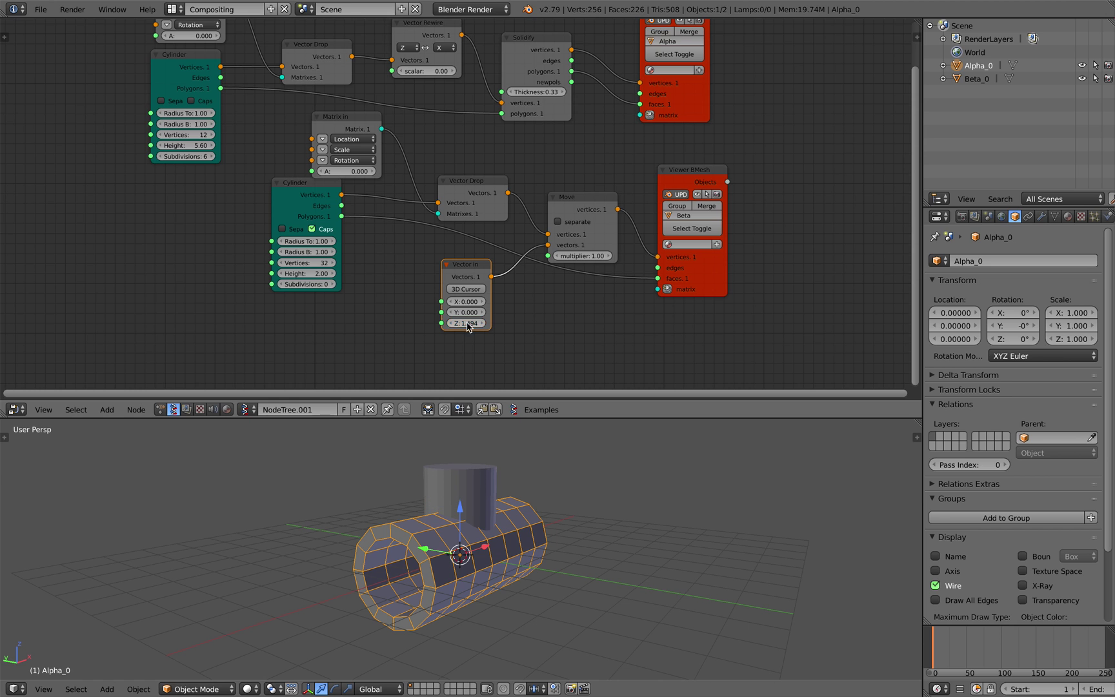
- Set the second Cylinder node's top and bottom radii to 0.42
middle_click_drag(353, 218, 305, 249)
scroll(335, 253, "up", 3)
left_click_drag(246, 281, 246, 294)
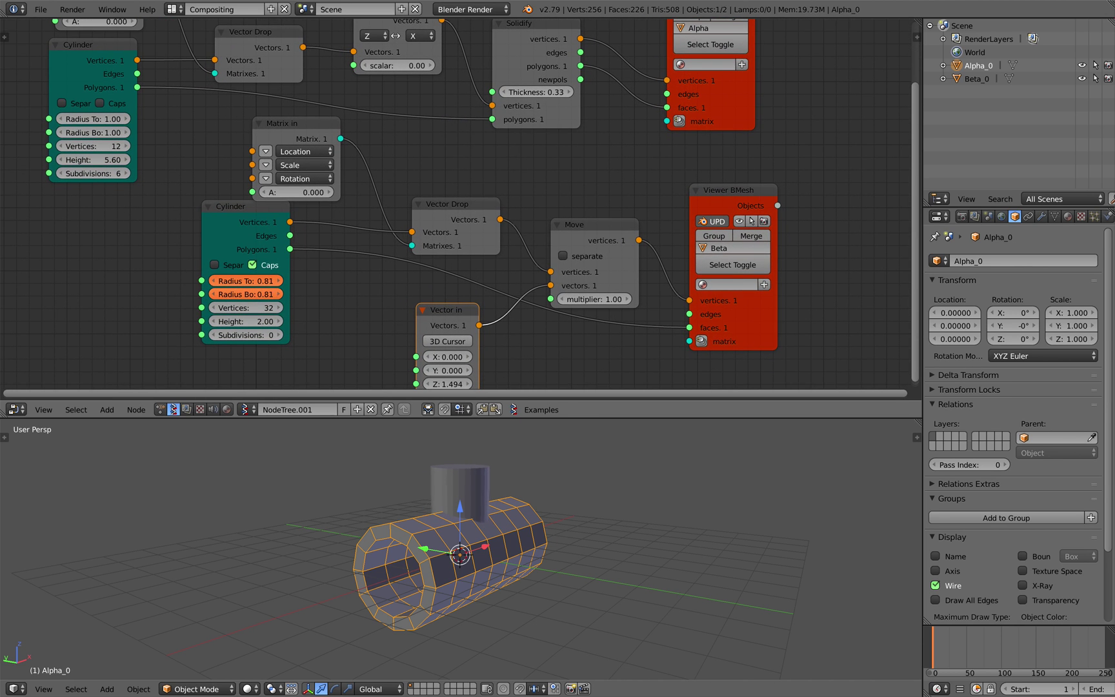
middle_click_drag(613, 519, 636, 496)
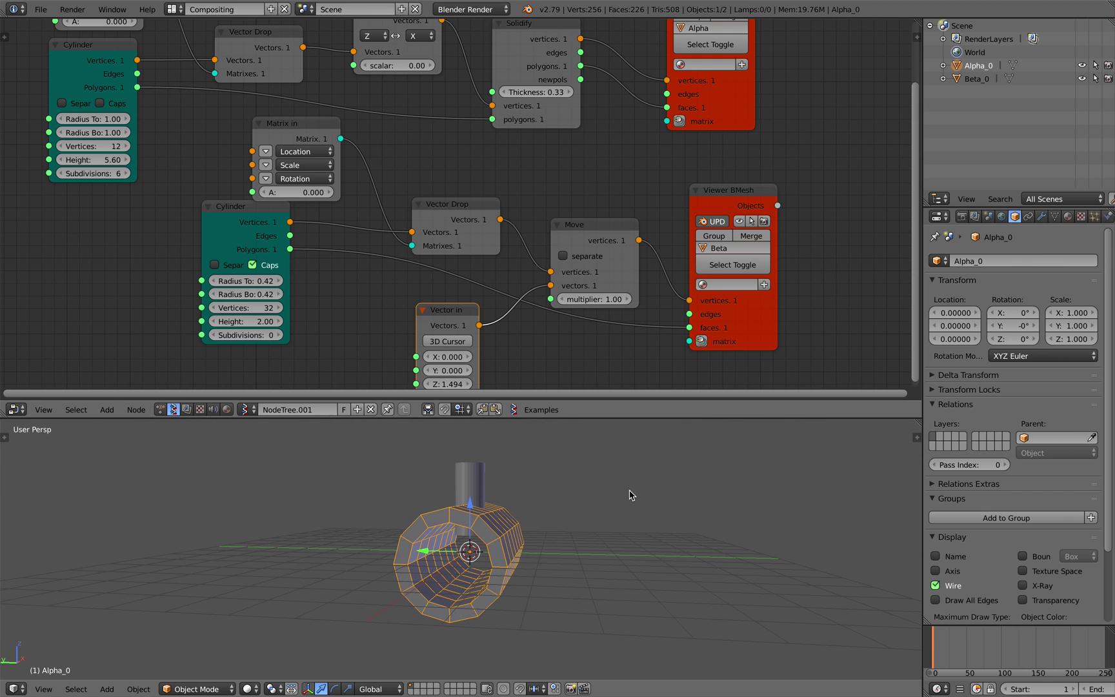
- Move the Beta Viewer BMesh node farther away from the Move node to free space between them
middle_click_drag(474, 286, 396, 242)
left_click_drag(673, 277, 745, 291)
middle_click_drag(659, 262, 504, 207)
left_click_drag(576, 250, 635, 258)
- Add a Boolean modifier to Alpha_0 with Beta_0 as its object and the operation set to Difference
middle_click_drag(600, 432, 542, 519)
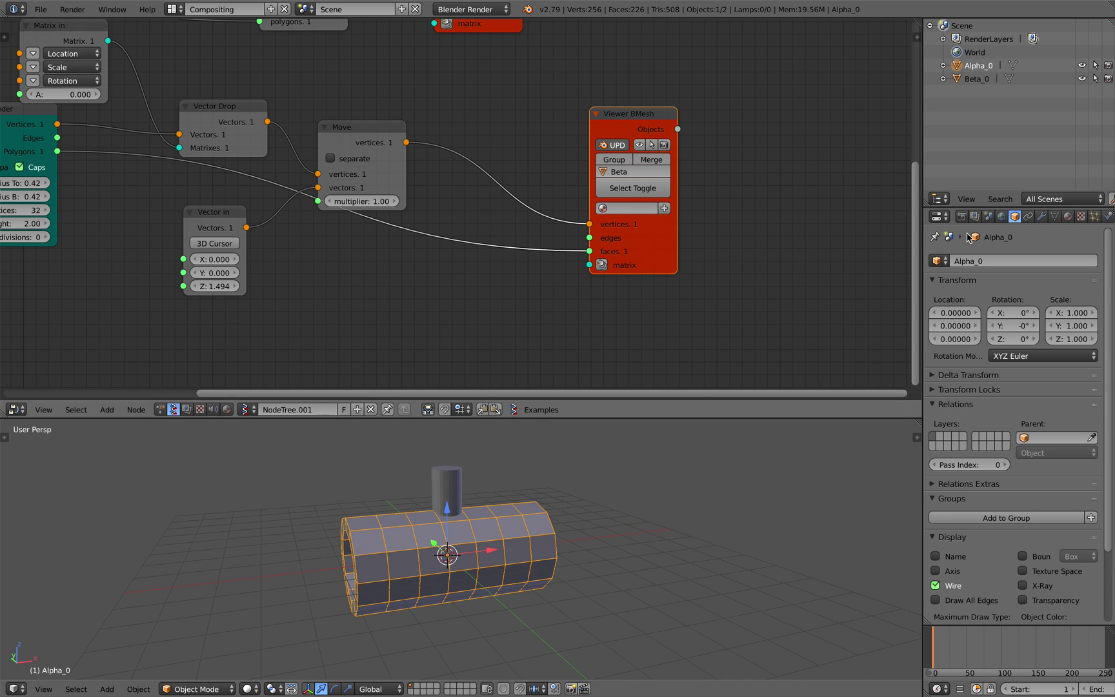
left_click(1042, 216)
left_click(1018, 260)
left_click(883, 321)
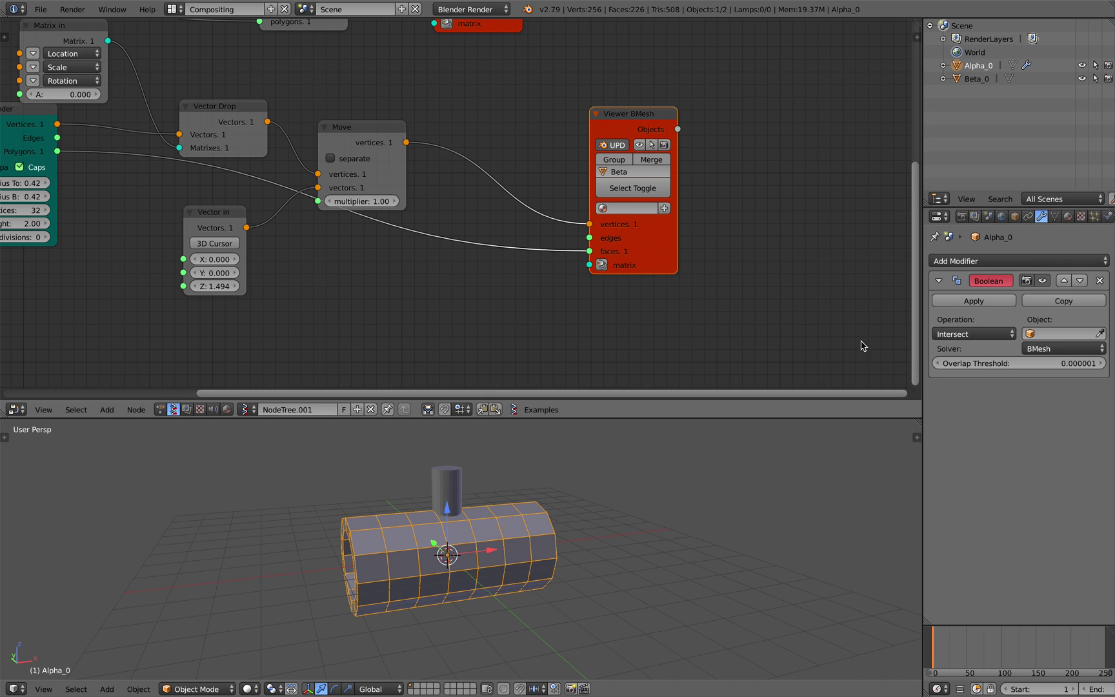
left_click(1036, 333)
left_click(1014, 353)
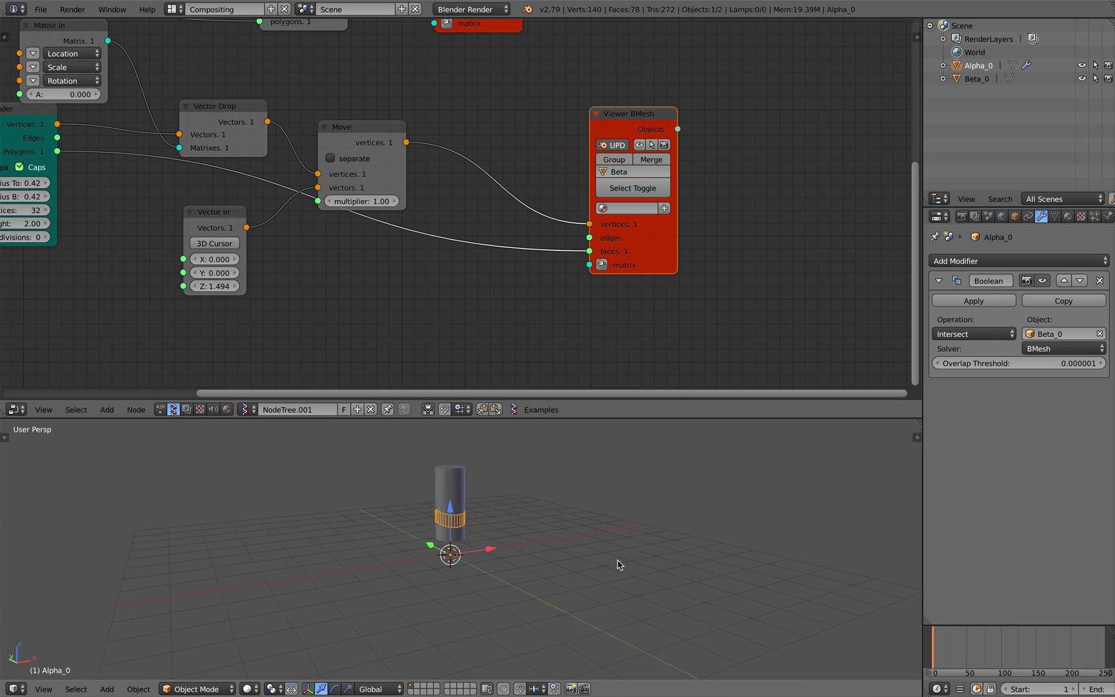
middle_click_drag(625, 569, 645, 562)
left_click(954, 334)
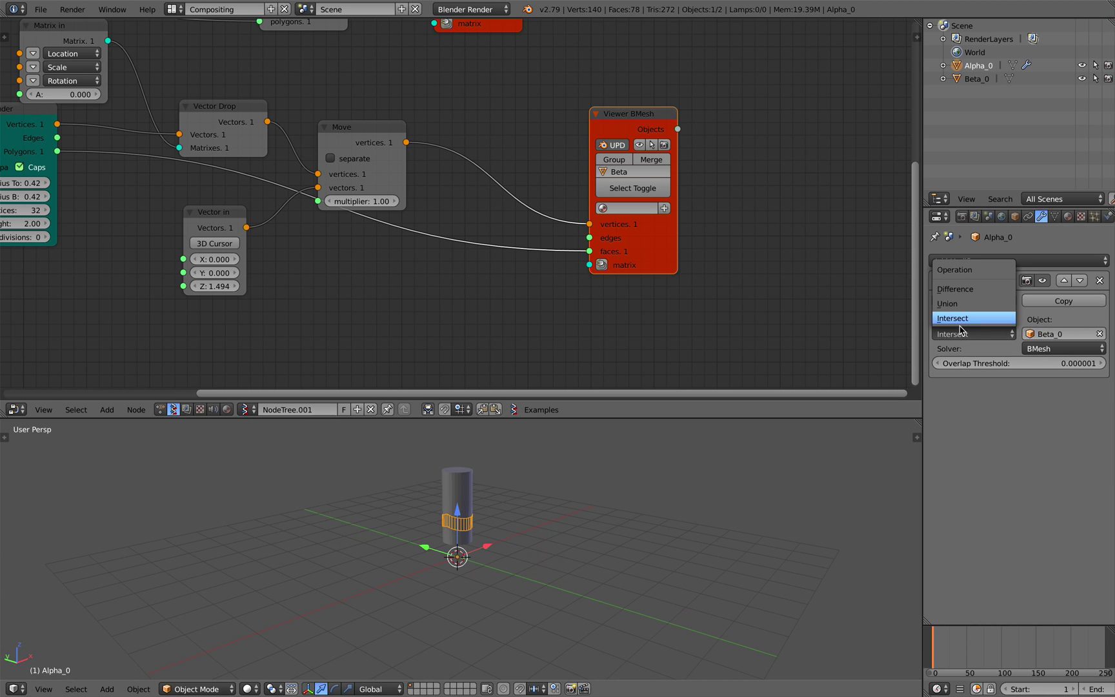
left_click(963, 291)
middle_click_drag(678, 519, 741, 553)
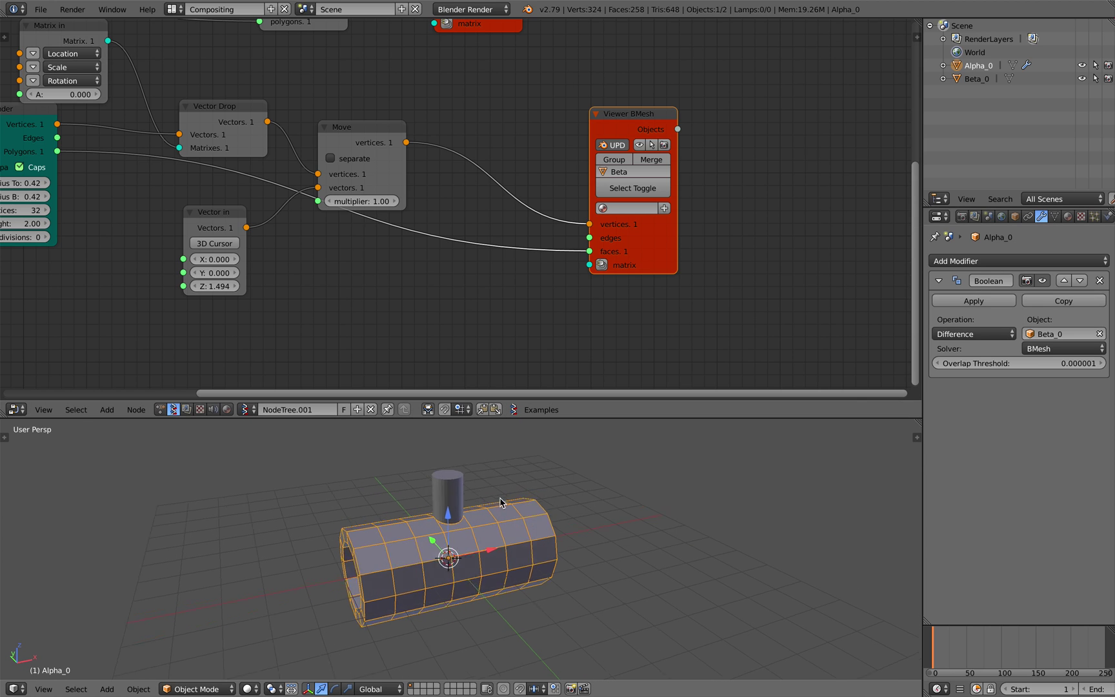
- Select Beta_0 and set its maximum draw type to Wire
right_click(454, 499)
left_click(1015, 219)
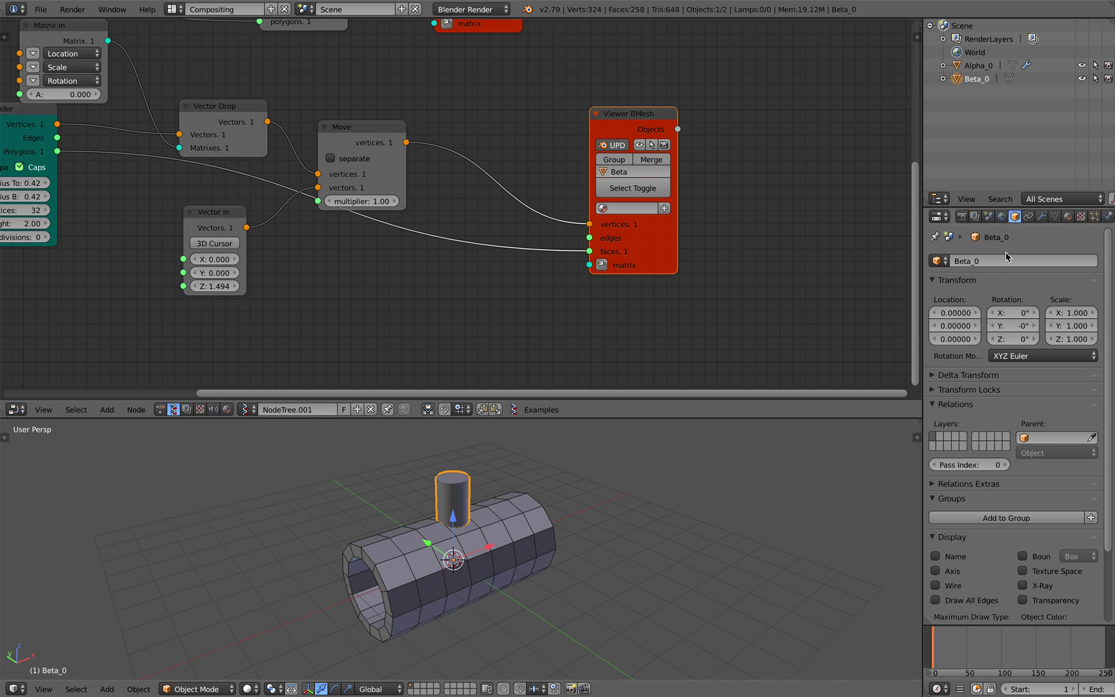
scroll(966, 610, "down", 2)
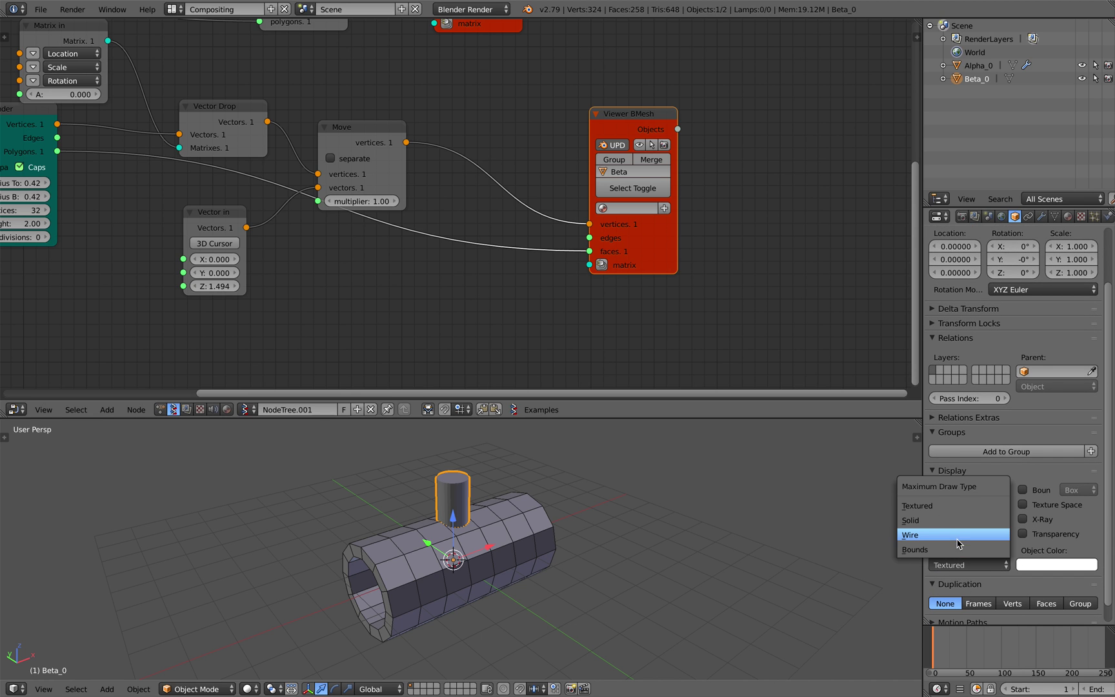
left_click(959, 543)
mouse_move(699, 514)
middle_mouse_down()
mouse_move(622, 505)
mouse_move(541, 585)
mouse_move(500, 535)
mouse_move(518, 490)
mouse_move(571, 496)
mouse_move(502, 509)
middle_mouse_up()
- Save the scene over the existing blend file
scroll(193, 238, "down", 3)
middle_click_drag(168, 230, 365, 189)
key("ctrl+s")
left_click(366, 189)
- Move the whole Beta node chain down, clear of the Alpha chain, and deselect all nodes
middle_click_drag(269, 86, 334, 255)
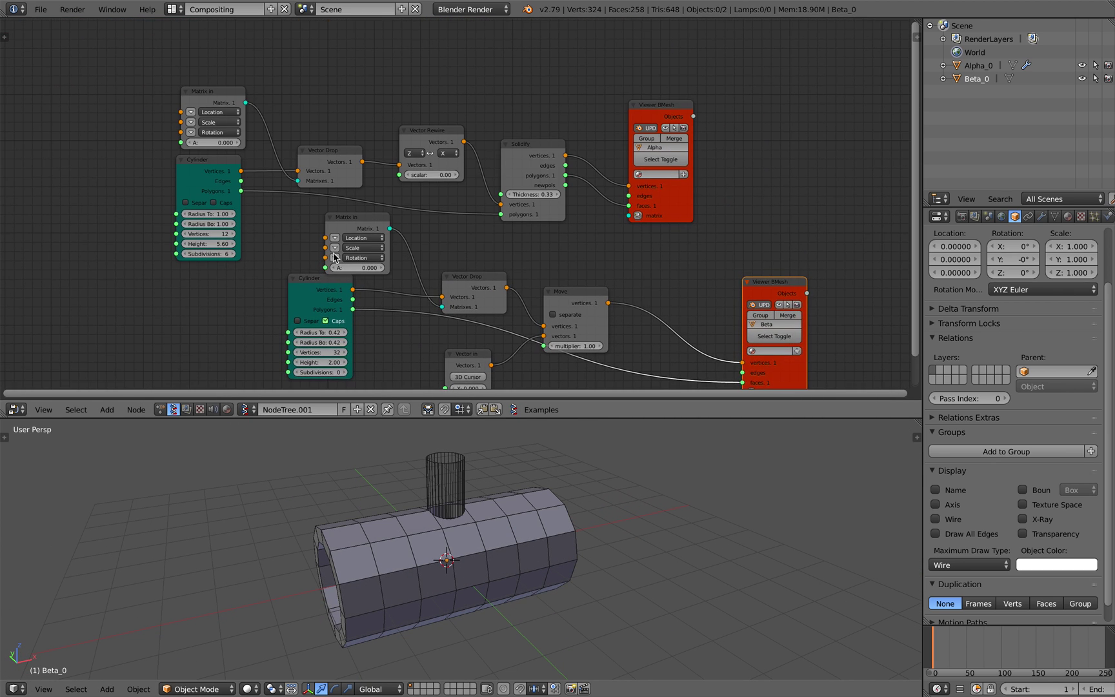
left_click_drag(696, 309, 700, 311)
key("g")
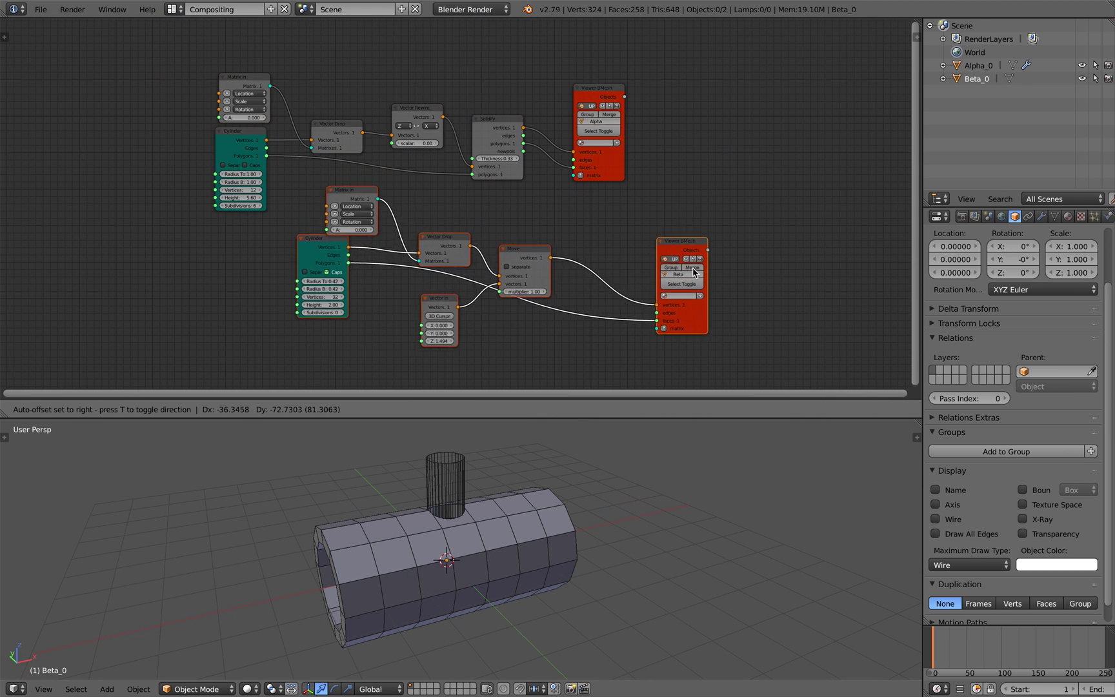
left_click(584, 323)
key("a")
middle_click_drag(569, 284, 593, 276)
middle_click_drag(288, 206, 331, 201)
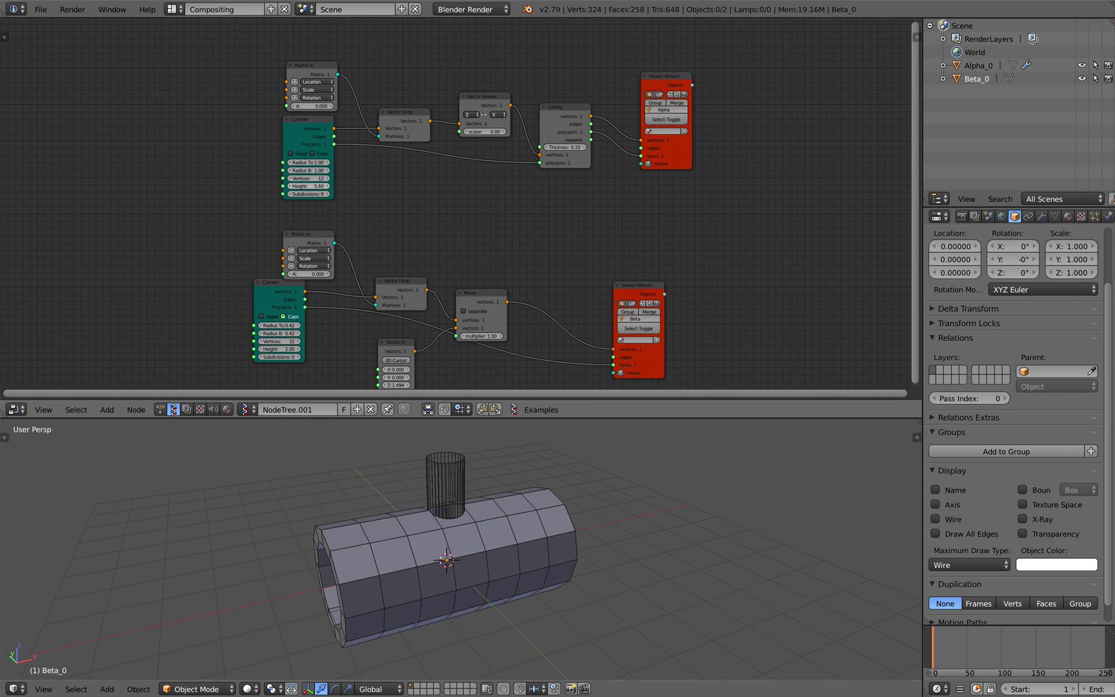
- Set the first Cylinder node's height to 13.53 and its vertices to 24
left_click_drag(309, 186, 336, 186)
middle_click_drag(453, 497, 436, 516)
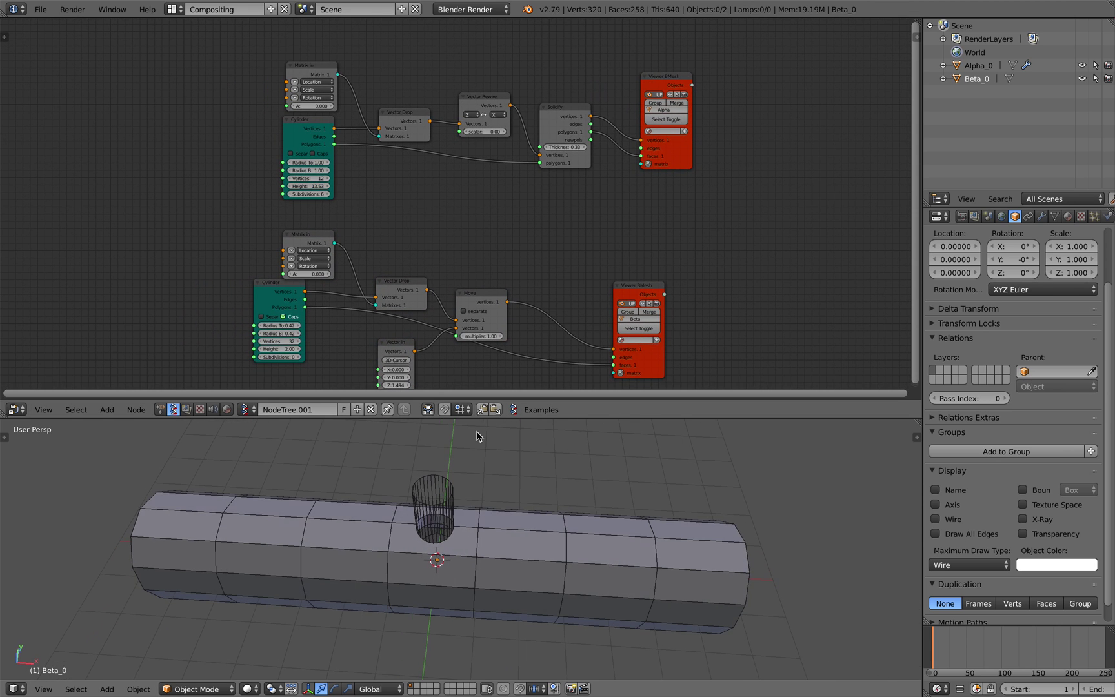
scroll(326, 172, "up", 2)
type("2")
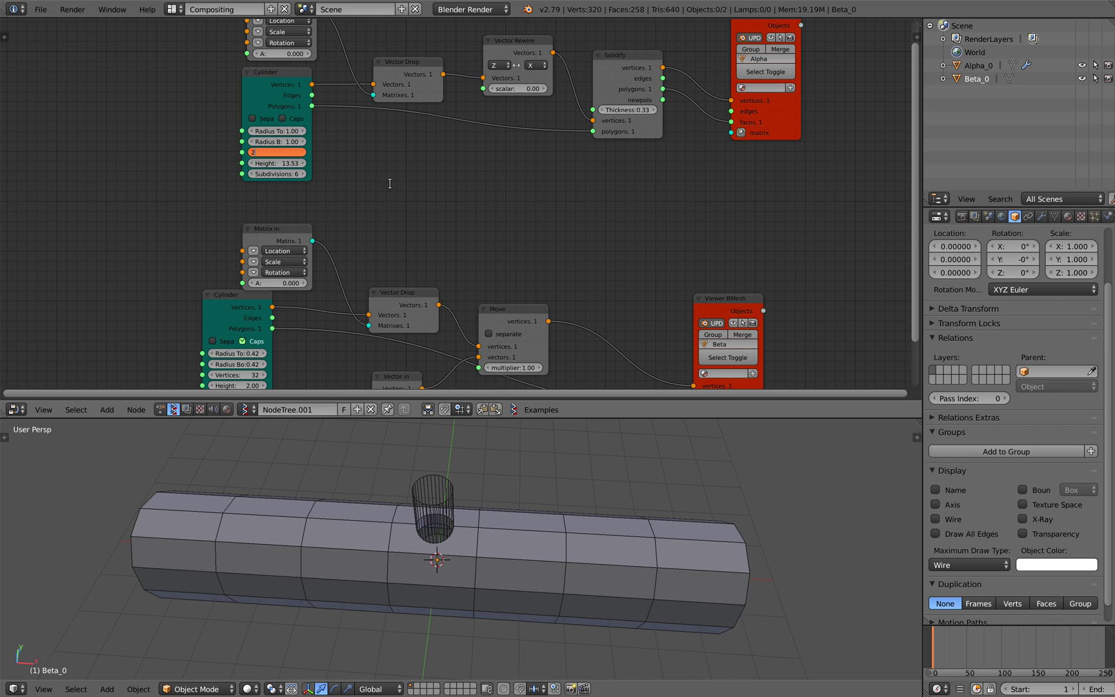
type("4")
key("Return")
- Duplicate the Alpha_0 tube in place and apply the Boolean modifier on the copy
mouse_move(452, 490)
middle_mouse_down()
mouse_move(463, 478)
mouse_move(471, 516)
mouse_move(498, 481)
mouse_move(471, 483)
middle_mouse_up()
right_click(503, 498)
scroll(509, 499, "down", 3)
scroll(457, 541, "down", 1)
middle_click_drag(478, 552, 466, 527)
scroll(487, 538, "down", 2)
scroll(466, 527, "up", 2)
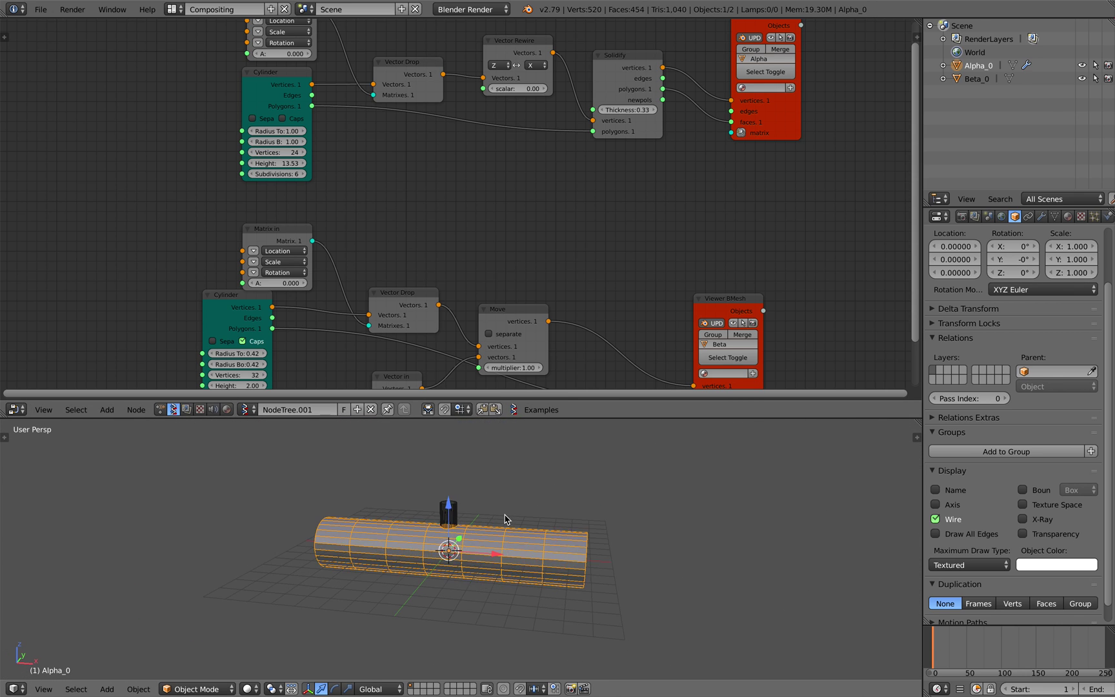
left_click(1042, 218)
key("shift+d")
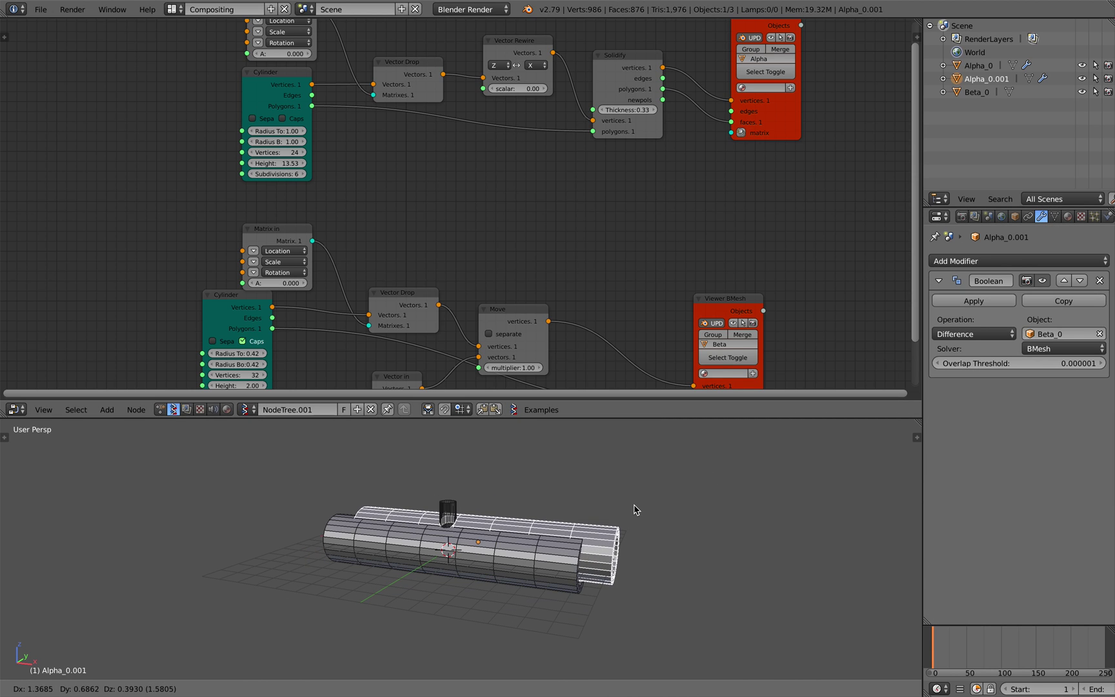
right_click(635, 510)
left_click(992, 305)
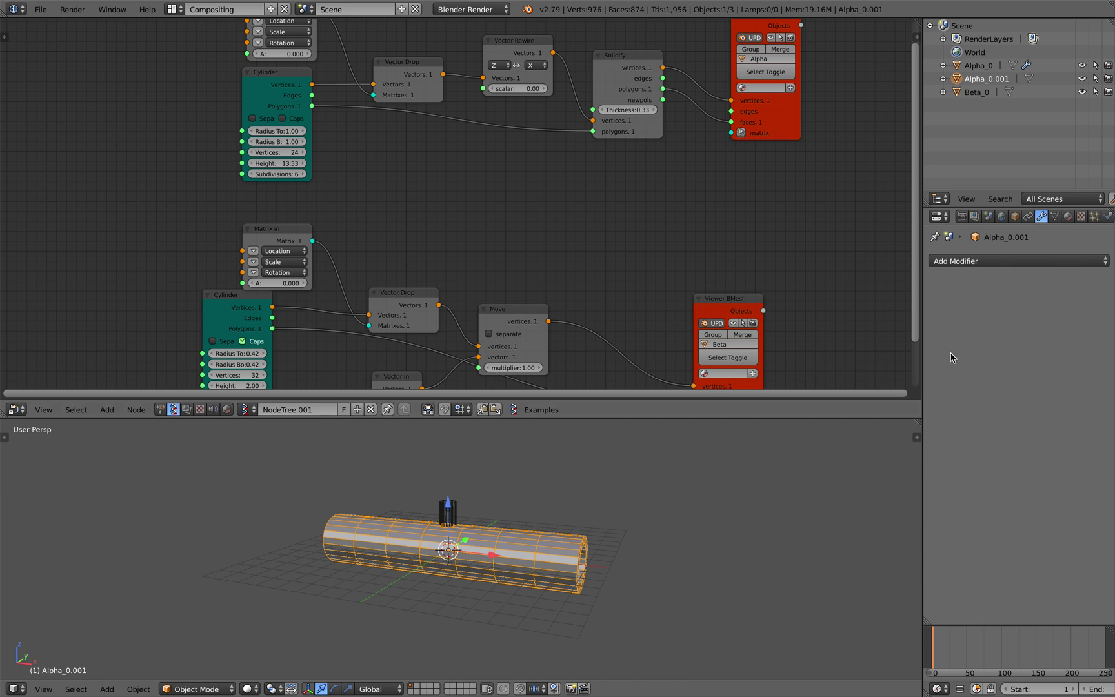
- Move the copied tube along the Z axis, deselect it and inspect the hole cut into it
key("g")
key("z")
left_click(699, 502)
key("a")
middle_click_drag(543, 498, 577, 576)
scroll(554, 618, "up", 4)
scroll(577, 576, "down", 3)
- Delete the duplicated tube
right_click(584, 560)
key("x")
left_click(583, 561)
middle_click_drag(517, 610, 539, 500)
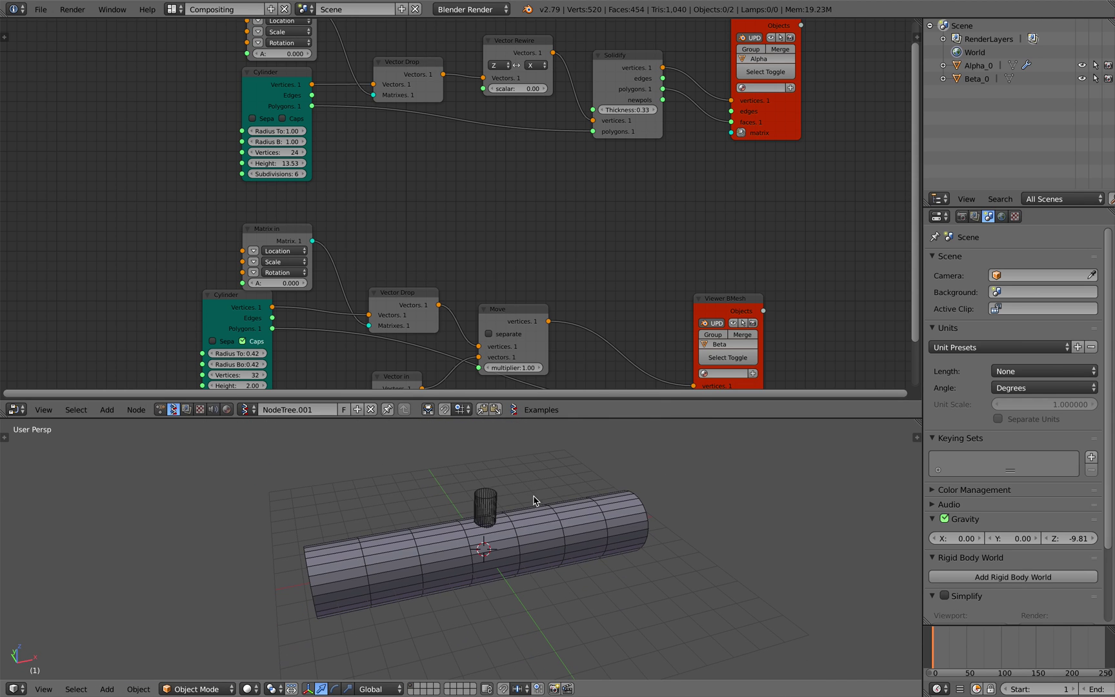
- Add a Line MK2 node above the link between the Move node and the Beta viewer, and save over the file
middle_click_drag(507, 335, 484, 243)
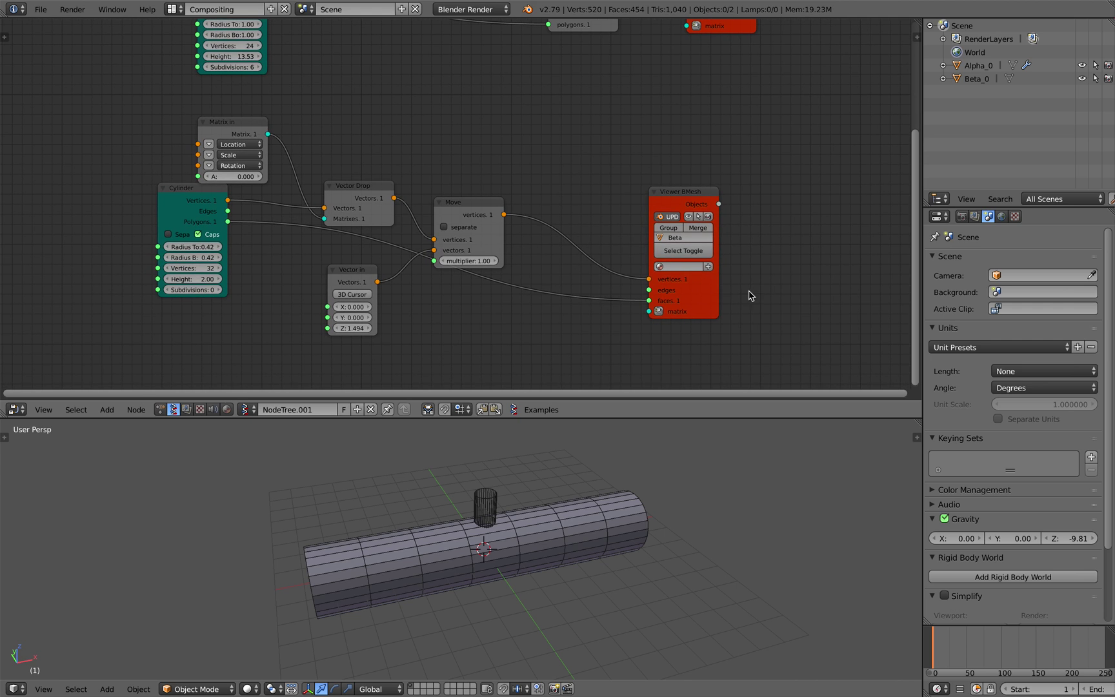
left_click_drag(676, 299, 722, 303)
middle_click_drag(593, 291, 568, 269)
key("shift+a")
left_click(553, 277)
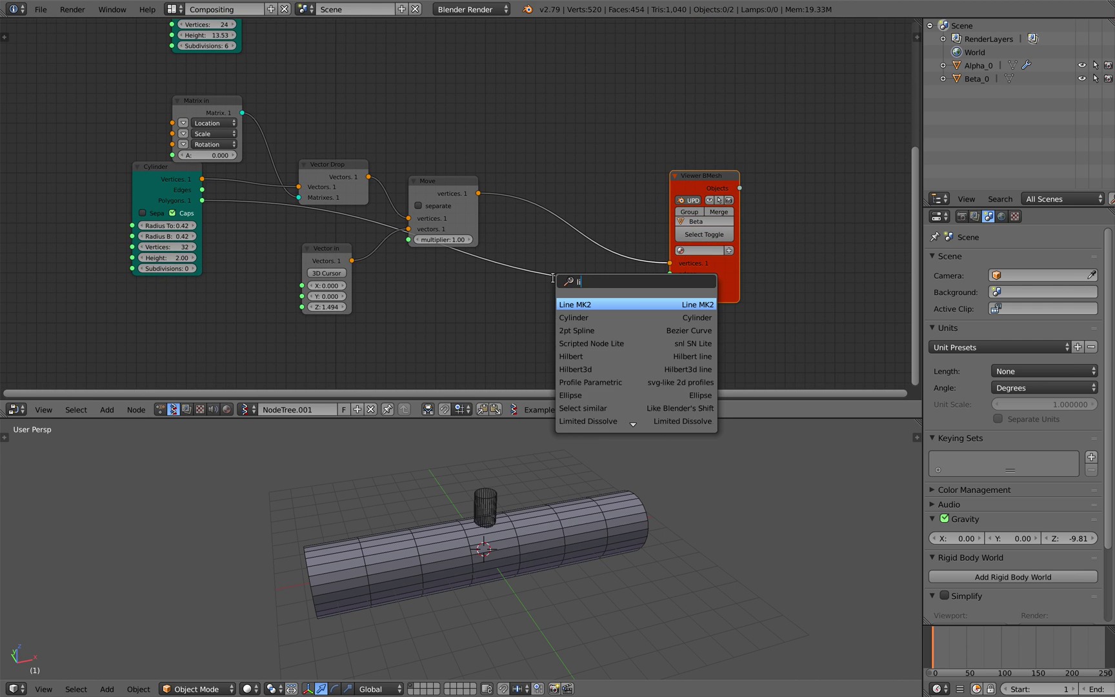
key("Return")
left_click(555, 101)
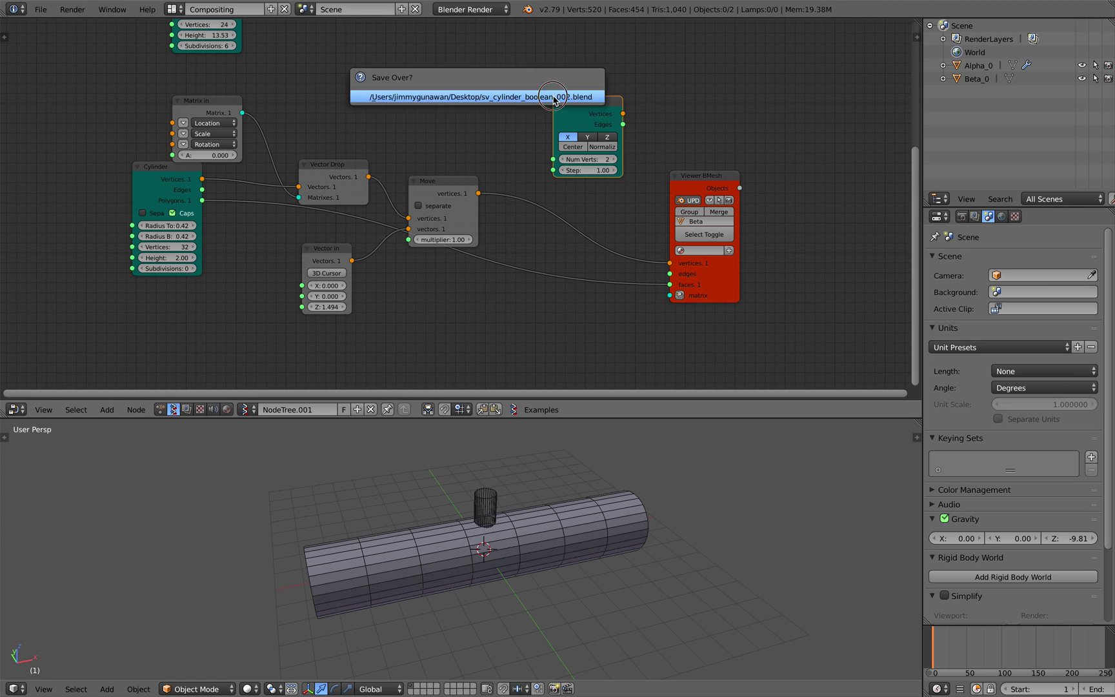
- Move the Beta viewer node farther away from the Line MK2 node
left_click_drag(707, 183, 771, 192)
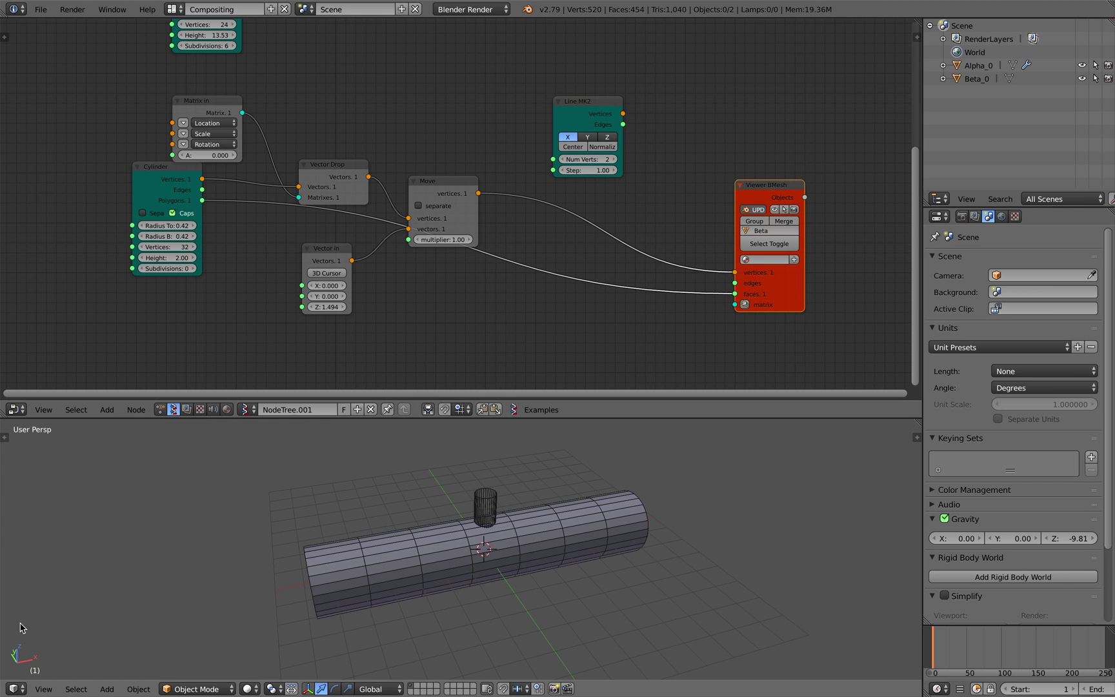
middle_click_drag(632, 268, 557, 276)
left_click_drag(677, 299, 710, 290)
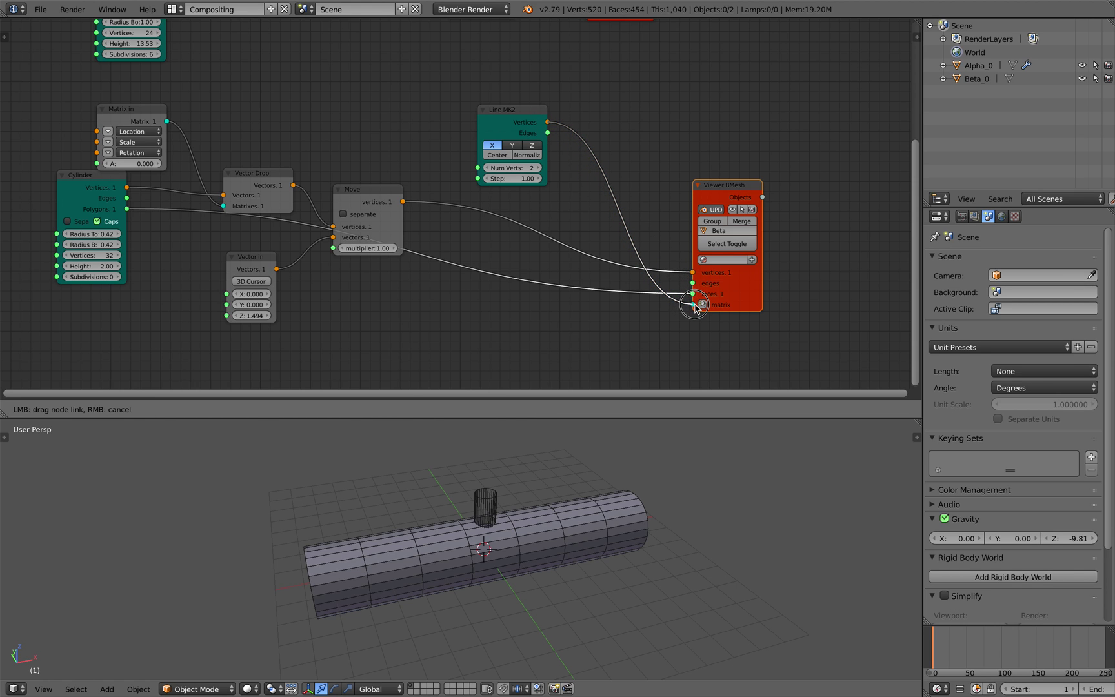
- Link the Line MK2 vertices to the Beta viewer's matrix input and set Num Verts to 6
left_click_drag(696, 309, 693, 304)
middle_click_drag(568, 465, 610, 460)
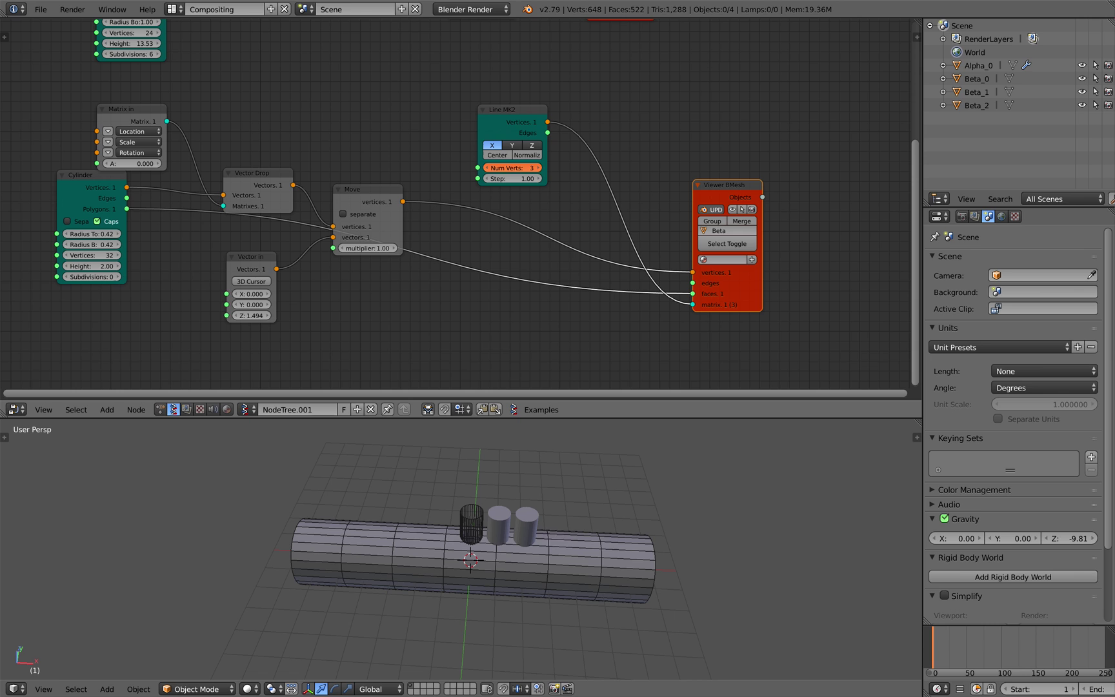
left_click_drag(514, 168, 536, 168)
- Select the Beta cylinders and the Alpha_0 tube in turn to examine which cylinders the Boolean modifier cuts with
scroll(625, 544, "up", 3)
mouse_move(543, 540)
middle_mouse_down()
mouse_move(554, 505)
mouse_move(541, 539)
middle_mouse_up()
right_click(529, 534)
scroll(529, 534, "up", 4)
right_click(500, 585)
middle_click_drag(501, 585, 518, 570)
right_click(445, 537)
middle_click_drag(520, 522, 570, 510)
right_click(540, 500)
scroll(539, 516, "down", 3)
- Cut the link from the Line MK2 vertices to the Beta viewer's matrix input and save over the file
key("ctrl+s")
left_click(570, 510)
middle_click_drag(685, 311, 607, 327)
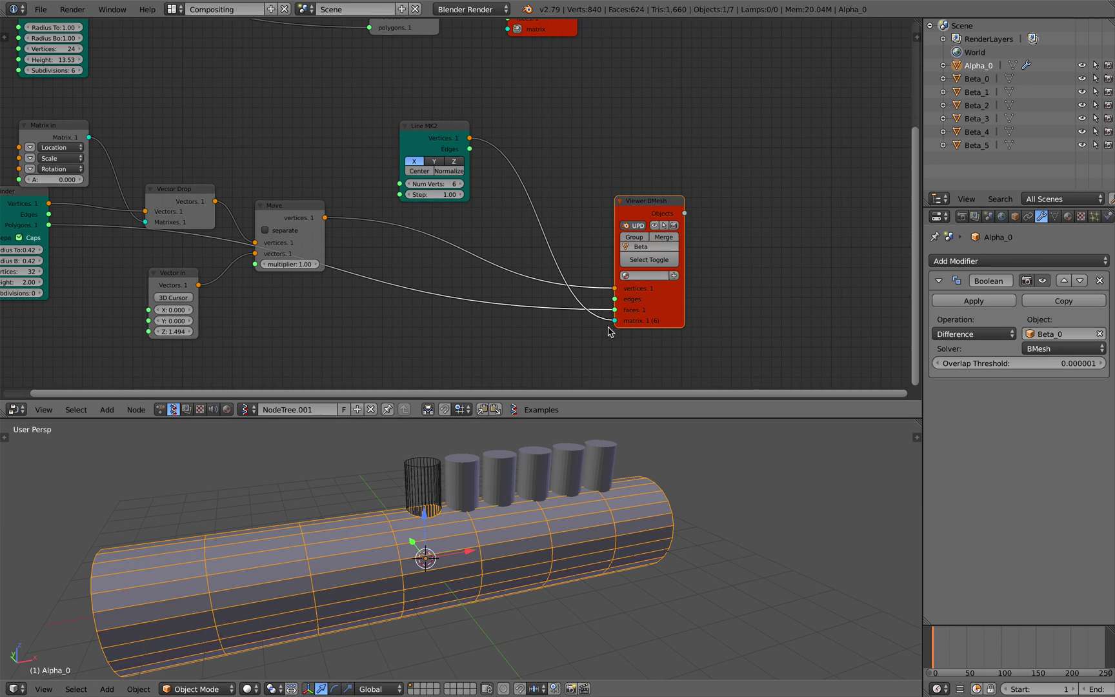
left_click_drag(642, 309, 593, 236)
key("ctrl+s")
left_click(577, 203)
- Move the Beta viewer node farther out and add a Matrix Apply node between it and the Line MK2 node
middle_click_drag(579, 207, 575, 214)
left_click_drag(665, 196, 685, 209)
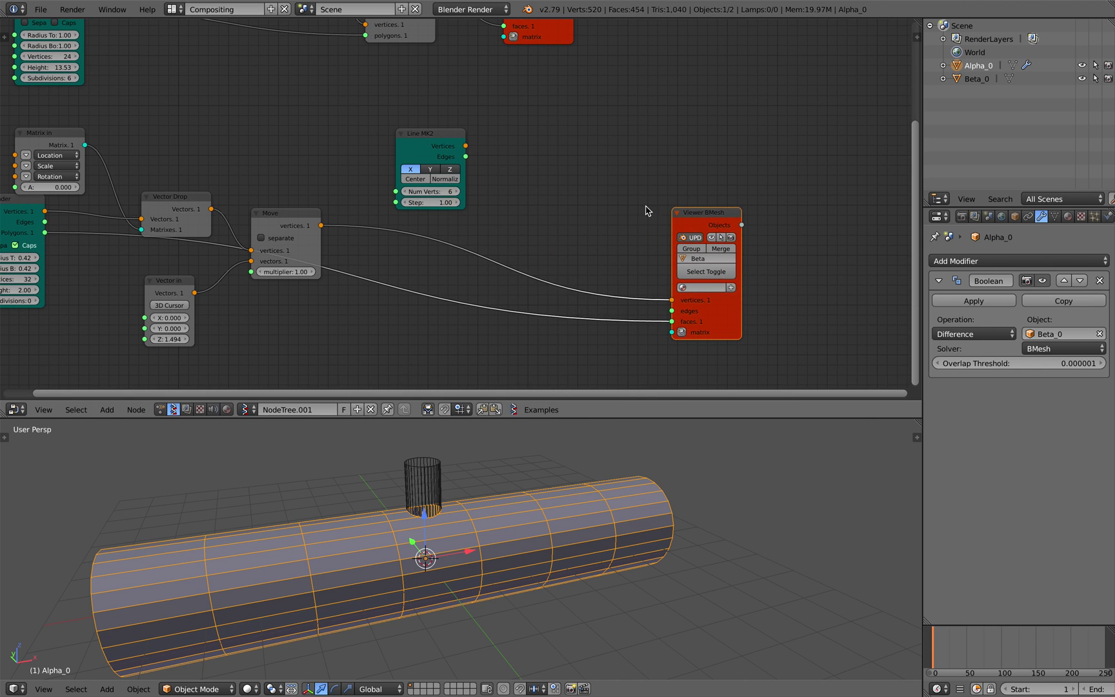
key("shift+a")
left_click(596, 190)
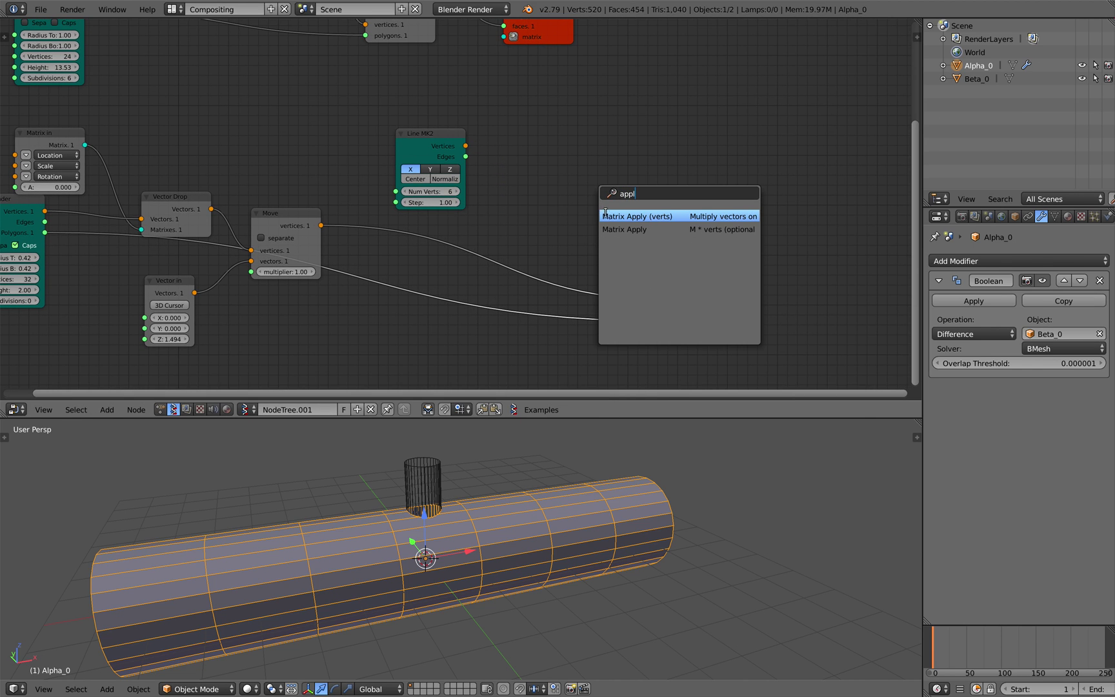
left_click(610, 229)
left_click(573, 147)
middle_click_drag(563, 158, 601, 164)
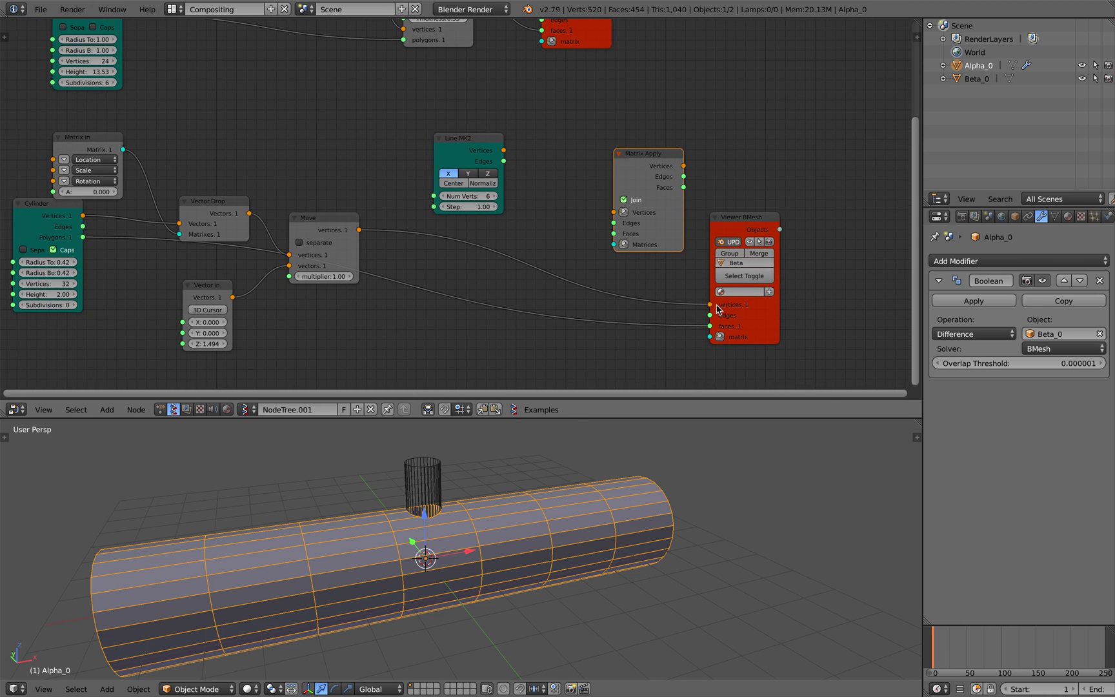
- Route the Move vertices, cylinder polygons and Line MK2 vertices through Matrix Apply into the Beta viewer, and save over the file
left_click_drag(617, 213, 614, 244)
left_click_drag(681, 169, 636, 254)
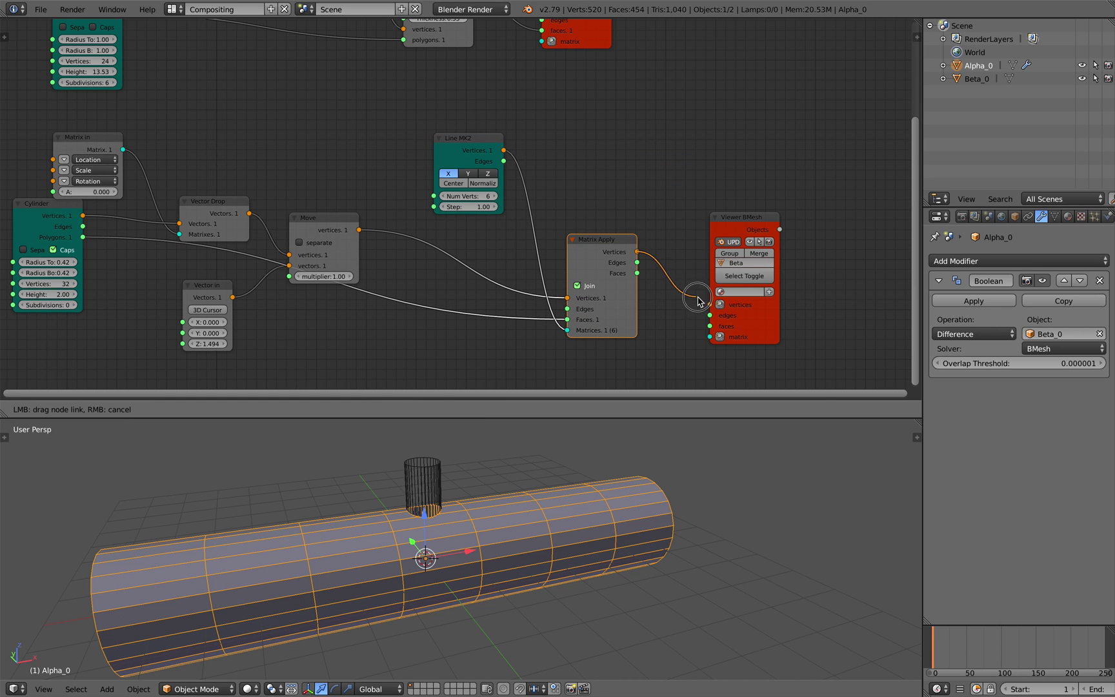
left_click_drag(708, 328, 709, 326)
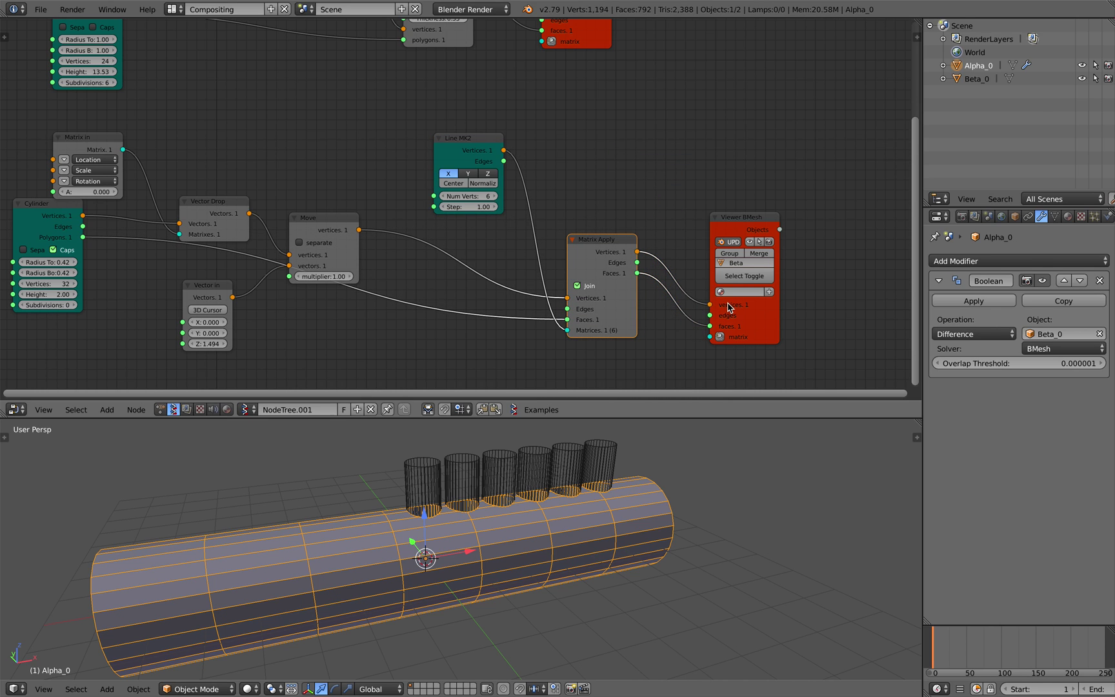
middle_click_drag(682, 473, 610, 523)
key("ctrl+s")
left_click(660, 490)
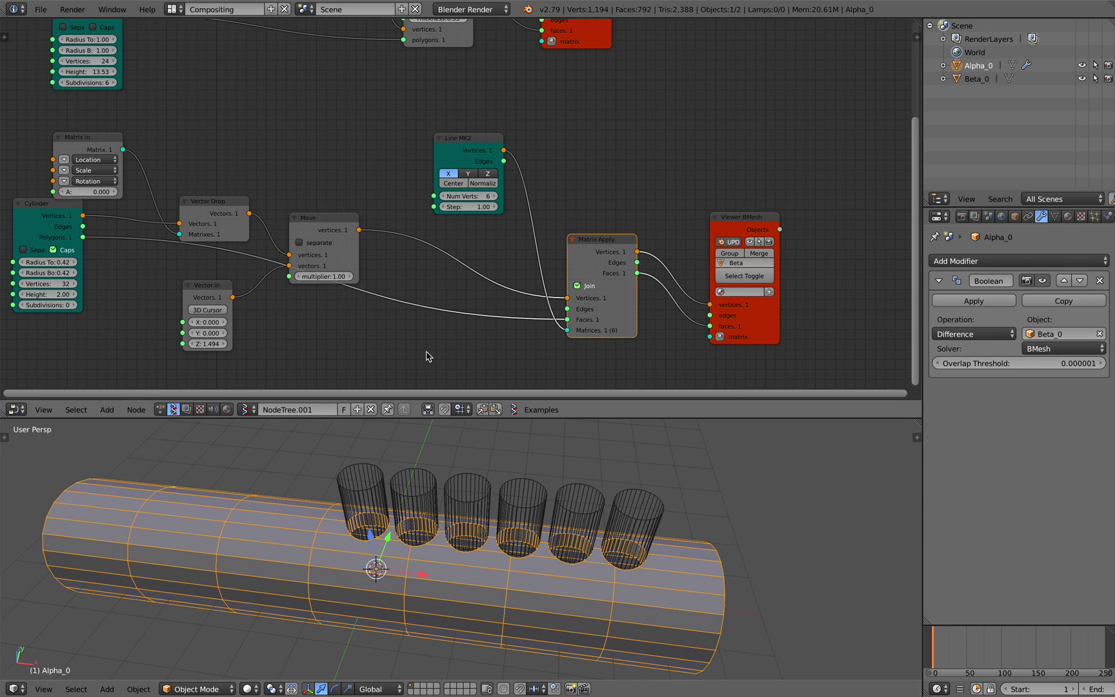
- Set the Line MK2 step to 1.20 and turn on its Center option
middle_click_drag(413, 275, 424, 275)
left_click_drag(476, 209, 502, 210)
mouse_move(578, 554)
middle_mouse_down()
mouse_move(508, 500)
mouse_move(566, 522)
mouse_move(512, 512)
mouse_move(576, 544)
middle_mouse_up()
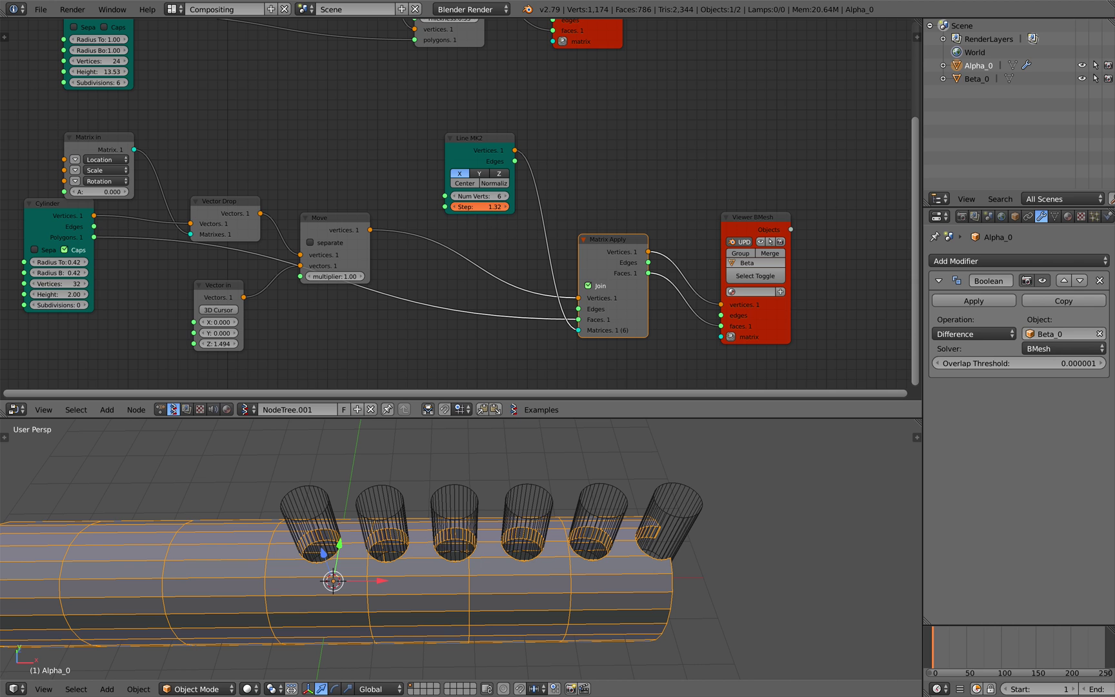
mouse_move(480, 207)
left_mouse_down()
mouse_move(506, 206)
mouse_move(458, 206)
mouse_move(484, 206)
mouse_move(468, 206)
left_mouse_up()
left_click(469, 184)
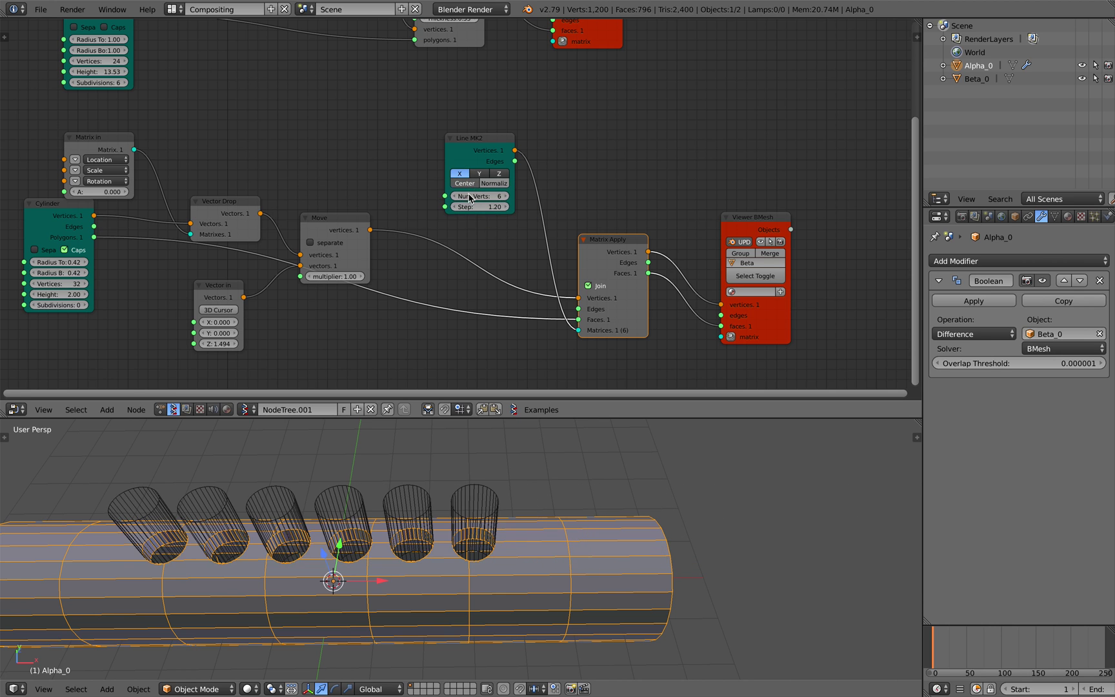
- Set Line MK2 to 7 vertices with a step of 1.92 so the cylinders spread along the tube
middle_click_drag(436, 494, 552, 484, "shift")
left_click_drag(478, 207, 597, 207)
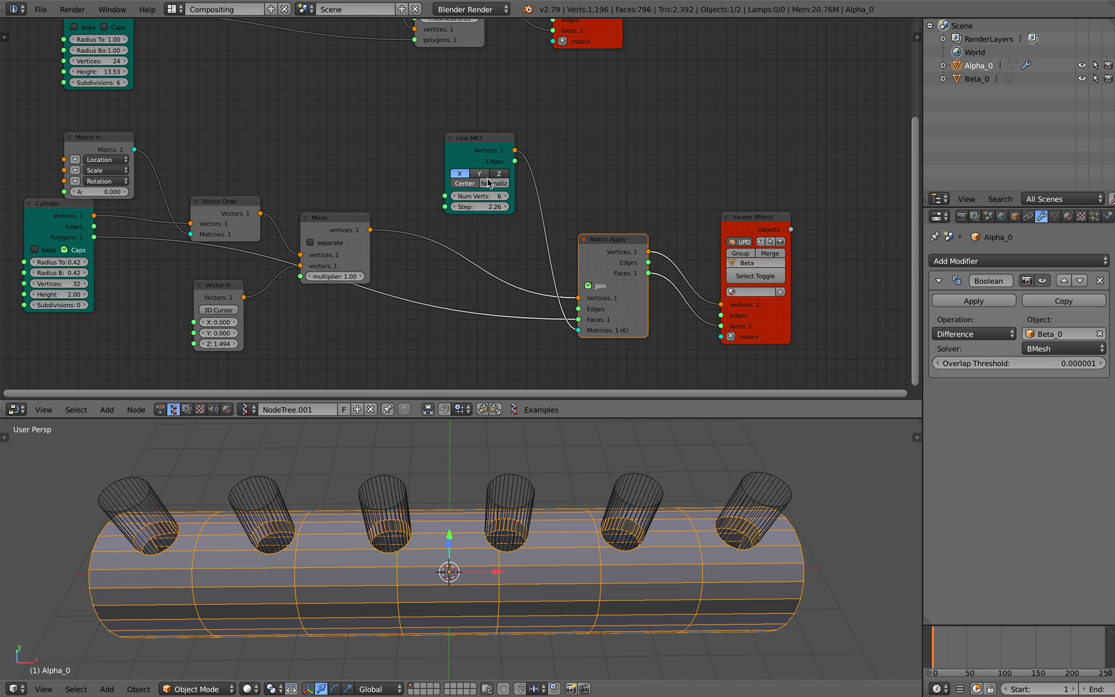
left_click(506, 201)
left_click_drag(458, 205, 418, 205)
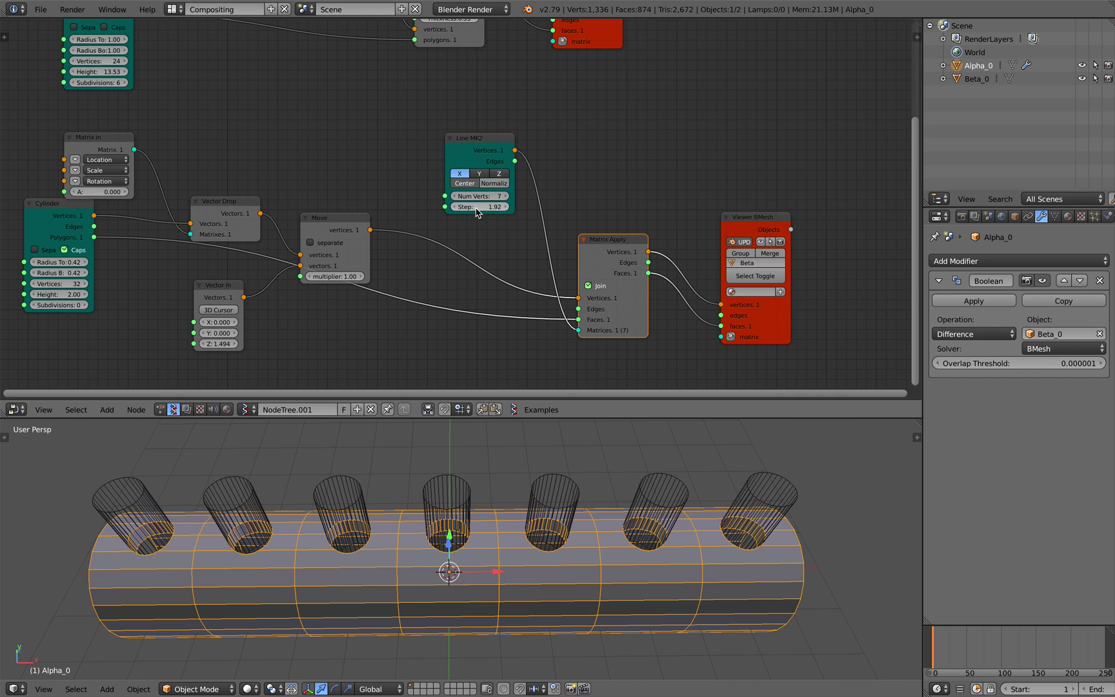
middle_click_drag(313, 543, 324, 492)
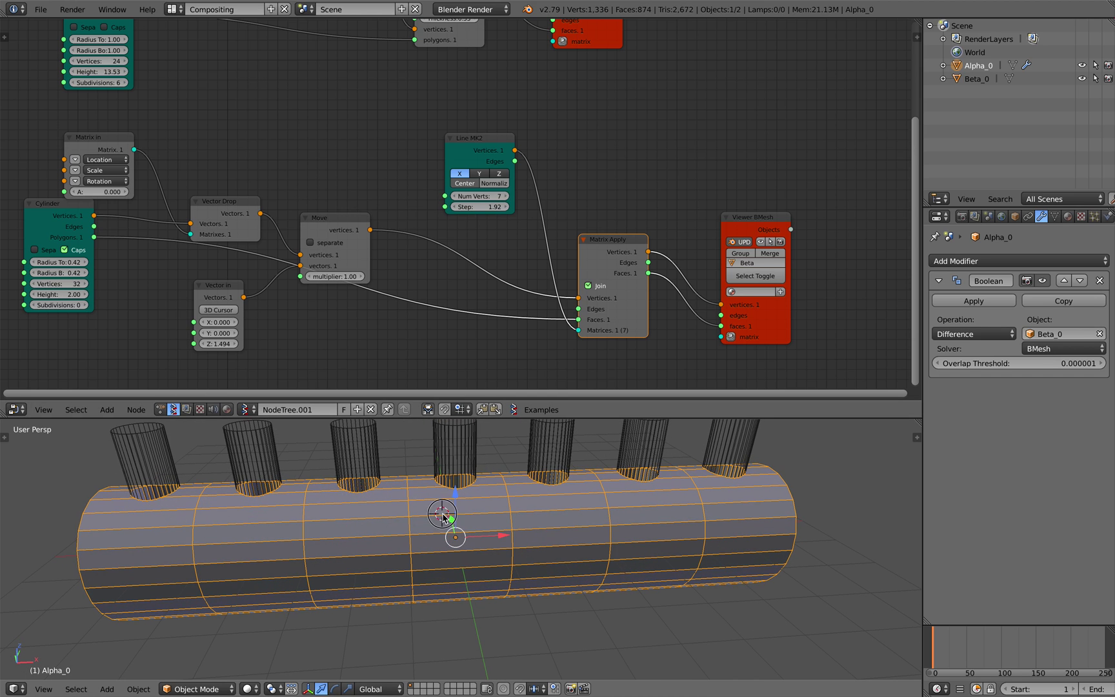
middle_click_drag(634, 494, 584, 520)
scroll(585, 520, "down", 2)
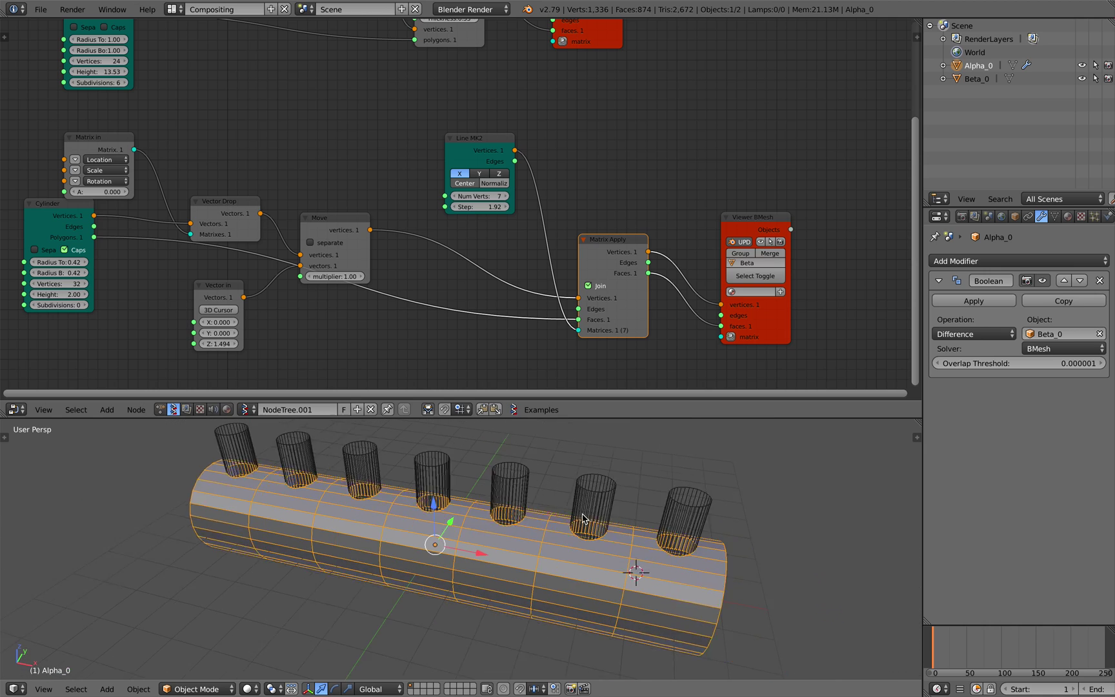
- Save over the current file and save a new version as sv_cylinder_boolean_003.blend
mouse_move(503, 538)
middle_mouse_down()
mouse_move(527, 556)
mouse_move(501, 560)
mouse_move(586, 484)
mouse_move(502, 515)
middle_mouse_up()
key("ctrl+s")
left_click(502, 515)
left_click(40, 9)
left_click(71, 125)
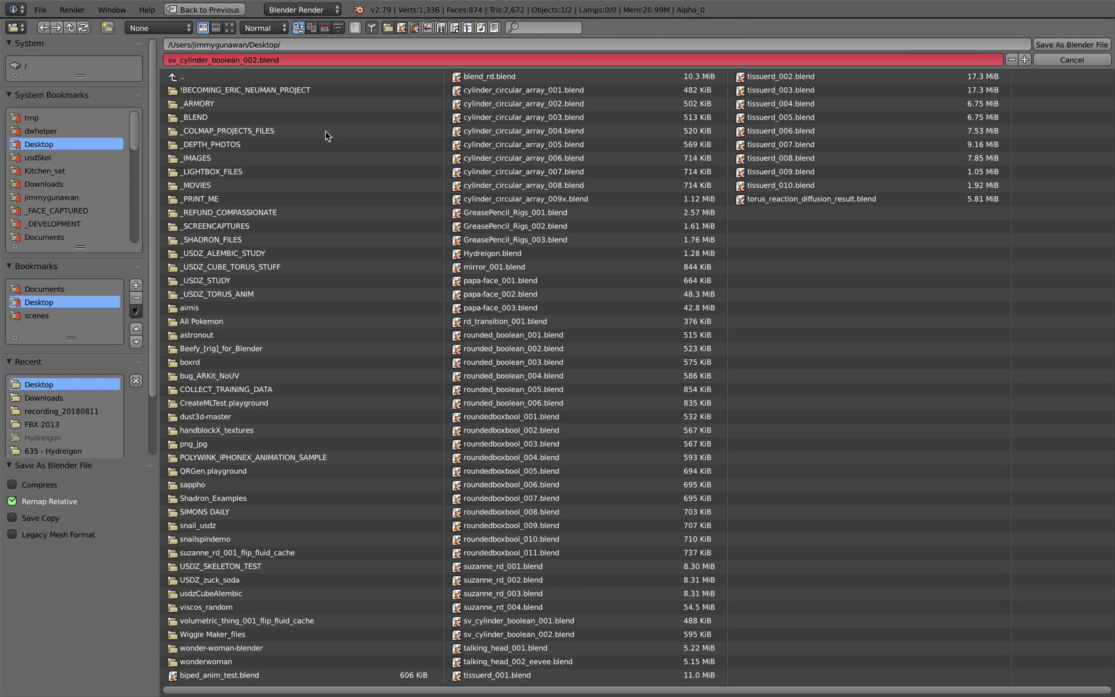
left_click(1071, 44)
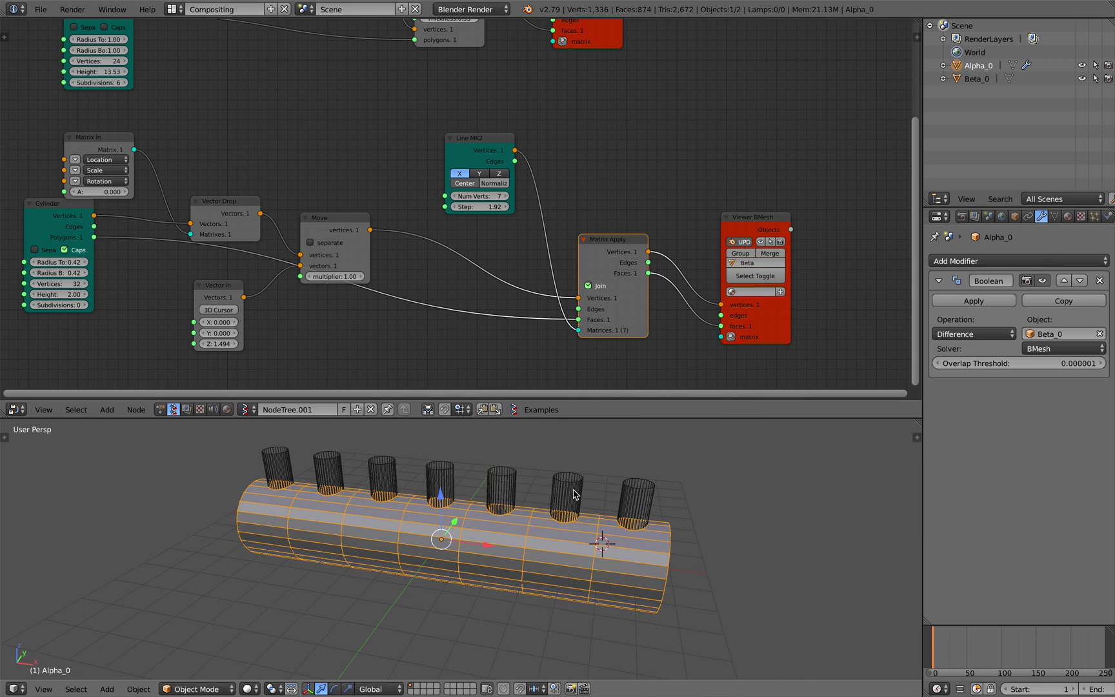
- Save the file as sv_cylinder_boolean_004.blend and save over that version once more
left_click(40, 10)
left_click(82, 126)
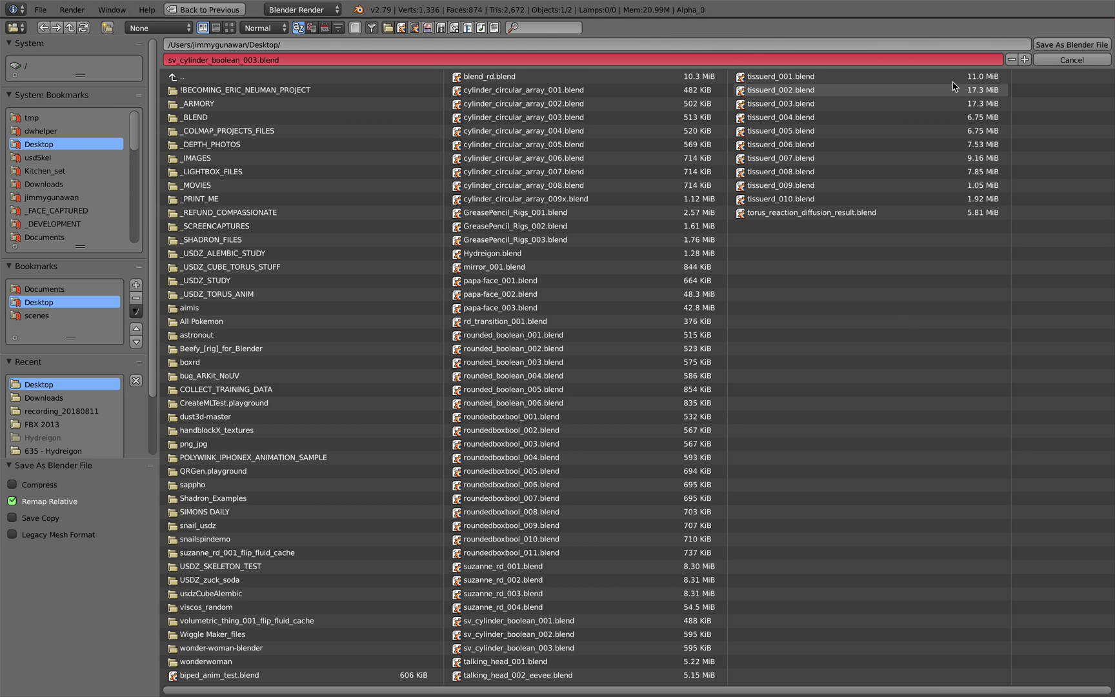
left_click(1027, 60)
left_click(1048, 47)
middle_click_drag(583, 219, 595, 216)
middle_click_drag(463, 559, 310, 530)
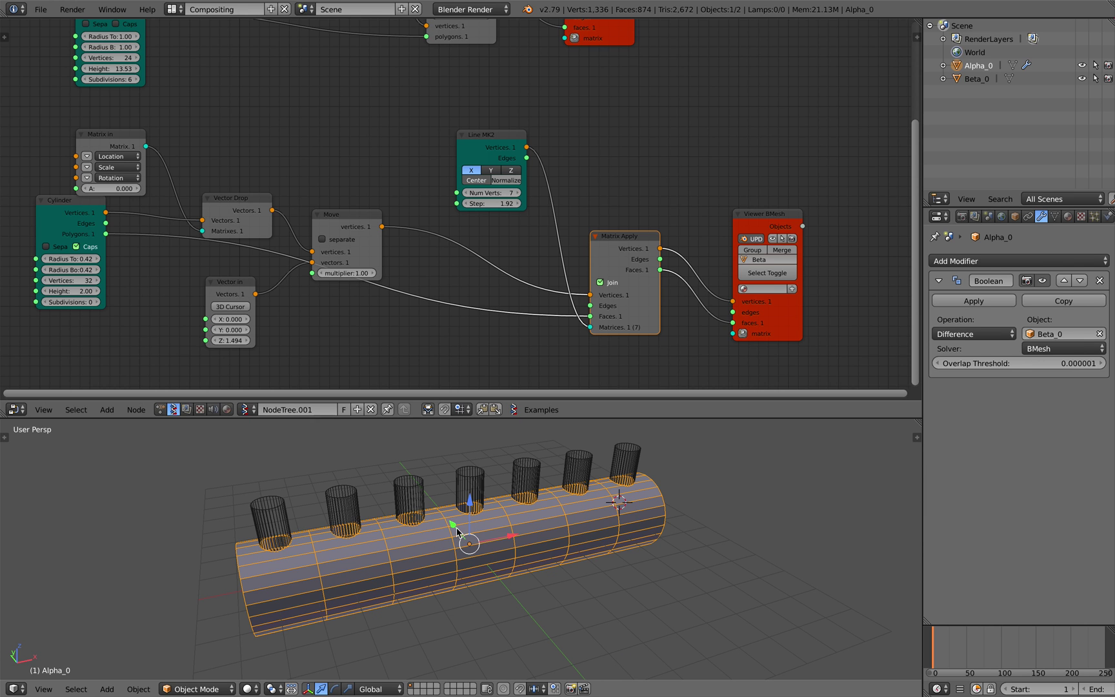
middle_click_drag(626, 502, 598, 539)
key("ctrl+s")
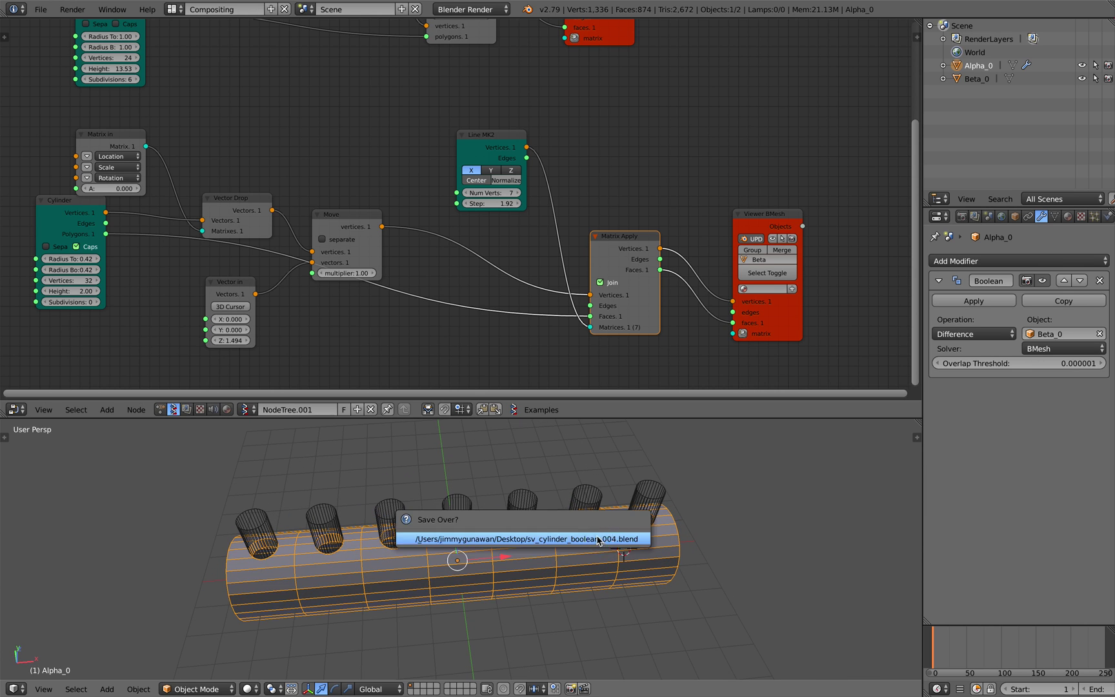
left_click(598, 540)
- Shift the small Cylinder node and add a Float node in front of its inputs
scroll(523, 231, "up", 3)
middle_click_drag(277, 240, 455, 193)
middle_click_drag(251, 228, 378, 233)
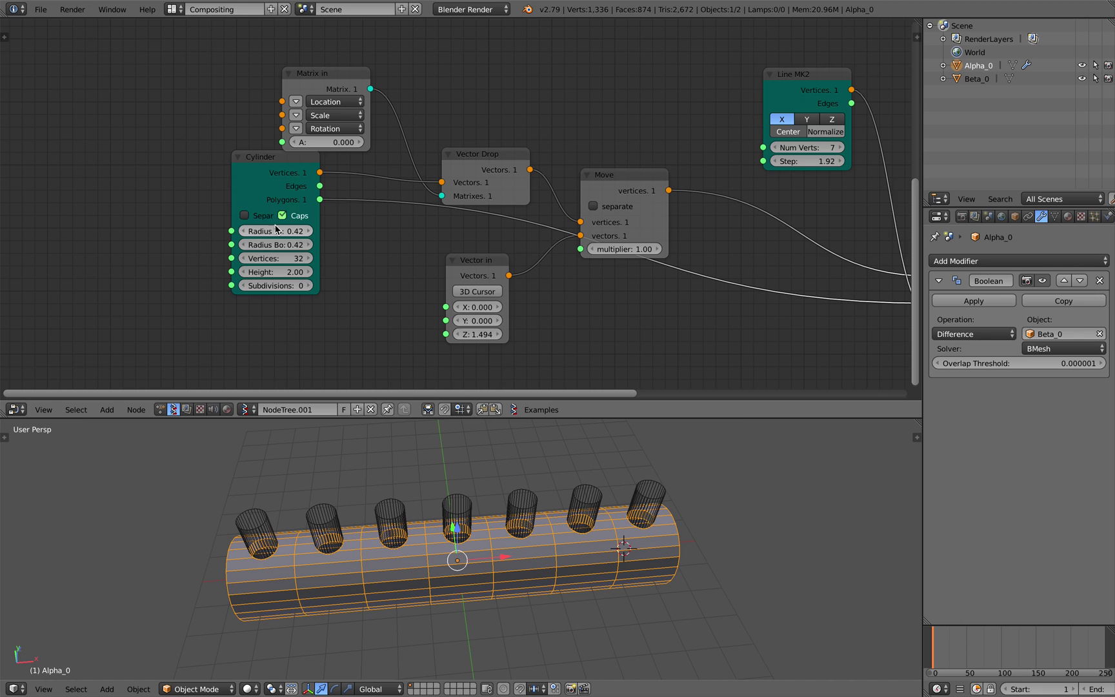
left_click_drag(239, 205, 224, 225)
middle_click_drag(225, 224, 326, 208)
key("alt+space")
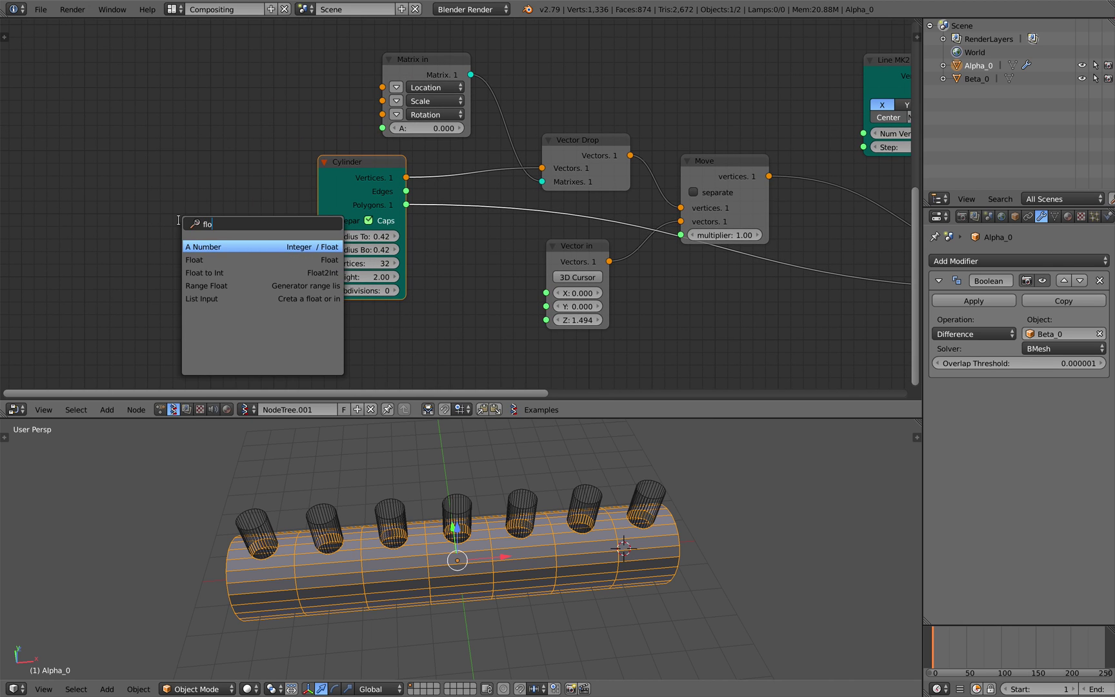
key("Down")
key("Return")
left_click(182, 225)
scroll(215, 254, "up", 1)
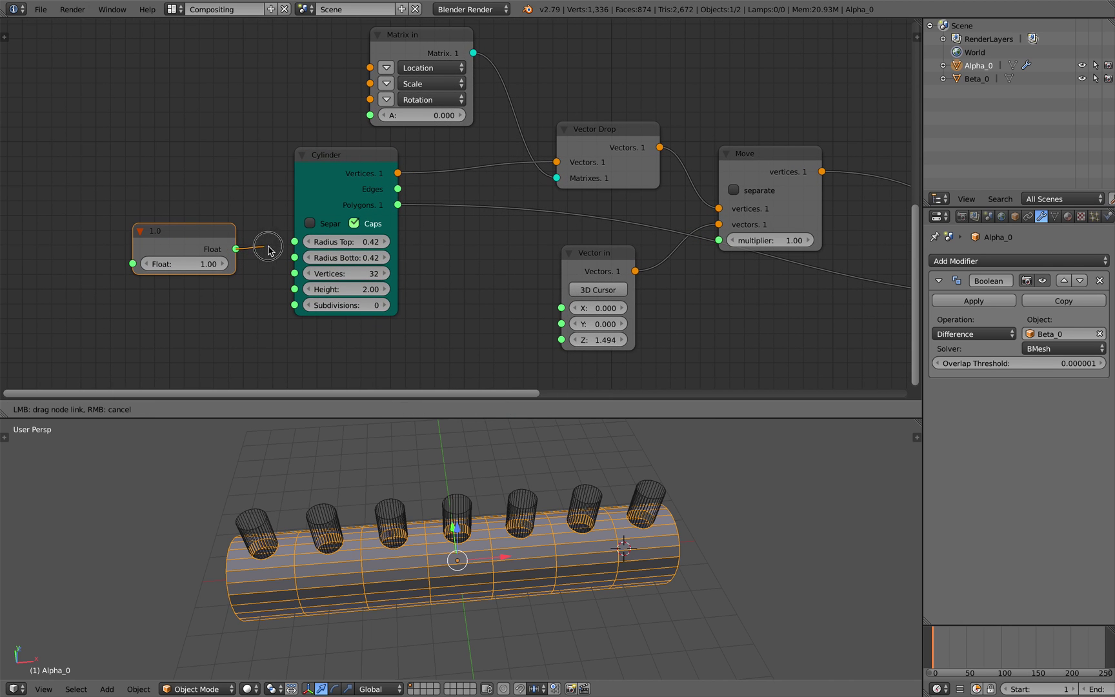
- Link the Float node to the small Cylinder's top and bottom radius, set it to about 0.29, and save over the file
left_click_drag(269, 250, 295, 258)
left_click_drag(184, 264, 150, 264)
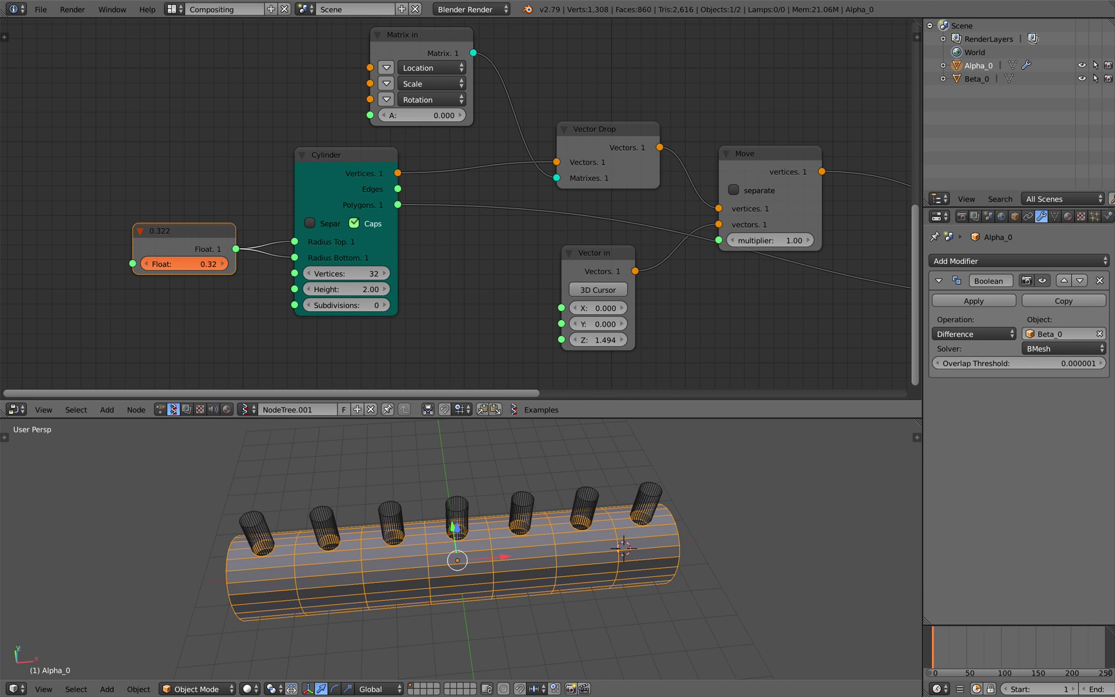
middle_click_drag(358, 578, 440, 527)
key("ctrl+s")
left_click(389, 520)
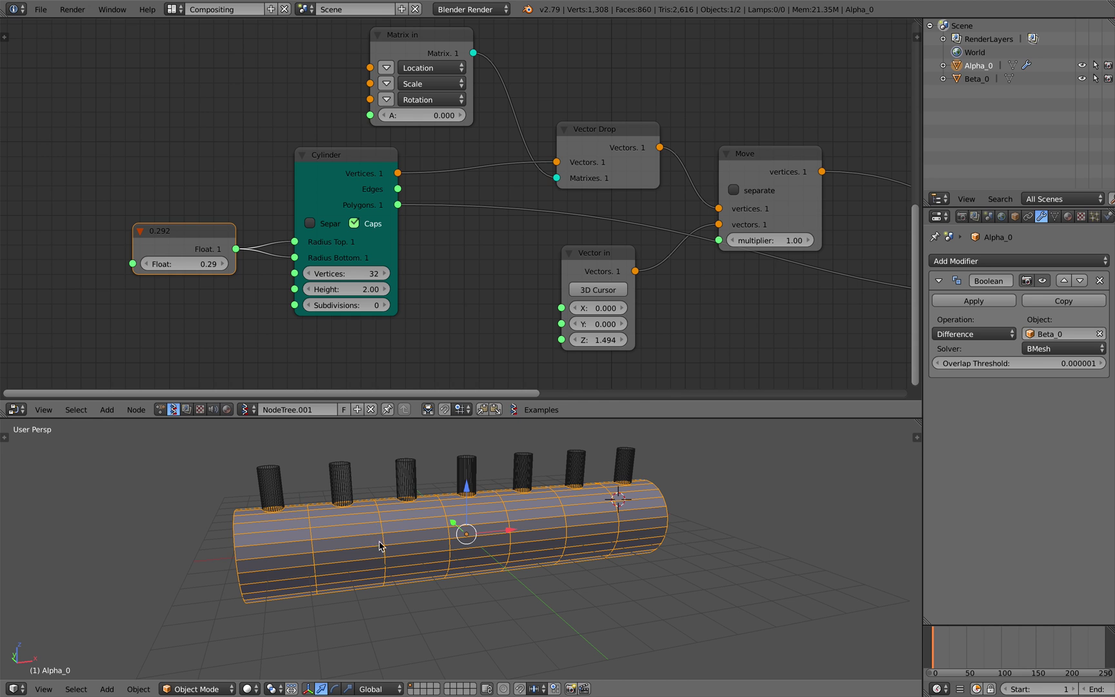
- Inspect the hollow tube and its cutting cylinders, and save the file as the next numbered version
scroll(258, 539, "up", 2)
middle_click_drag(242, 568, 233, 513)
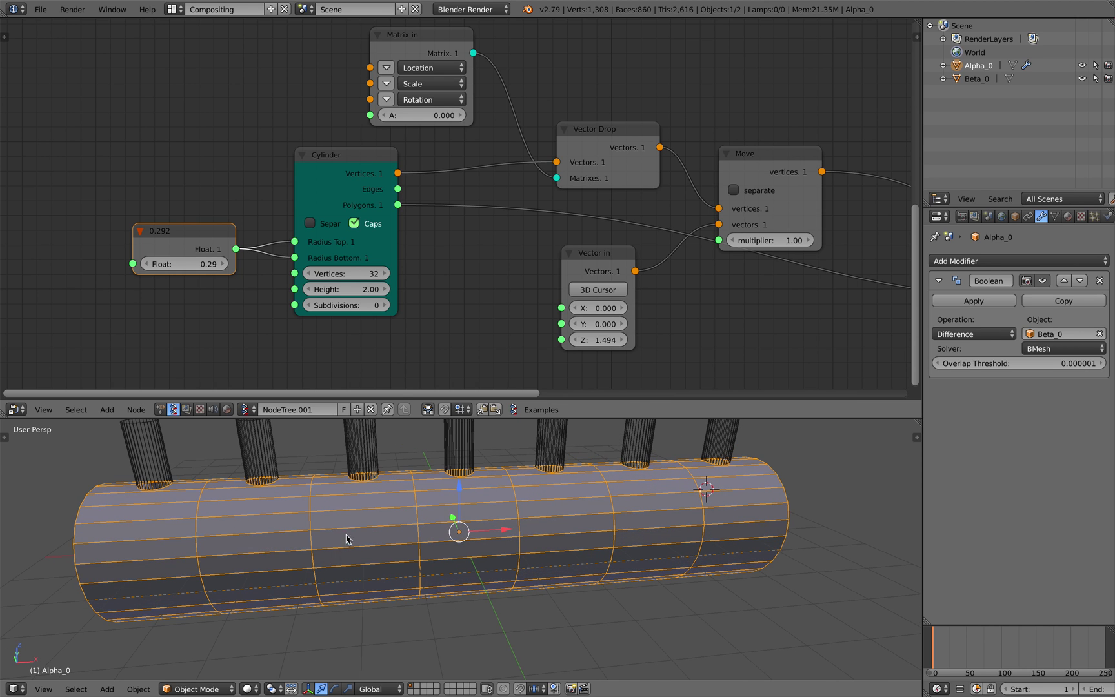
middle_click_drag(347, 540, 497, 516)
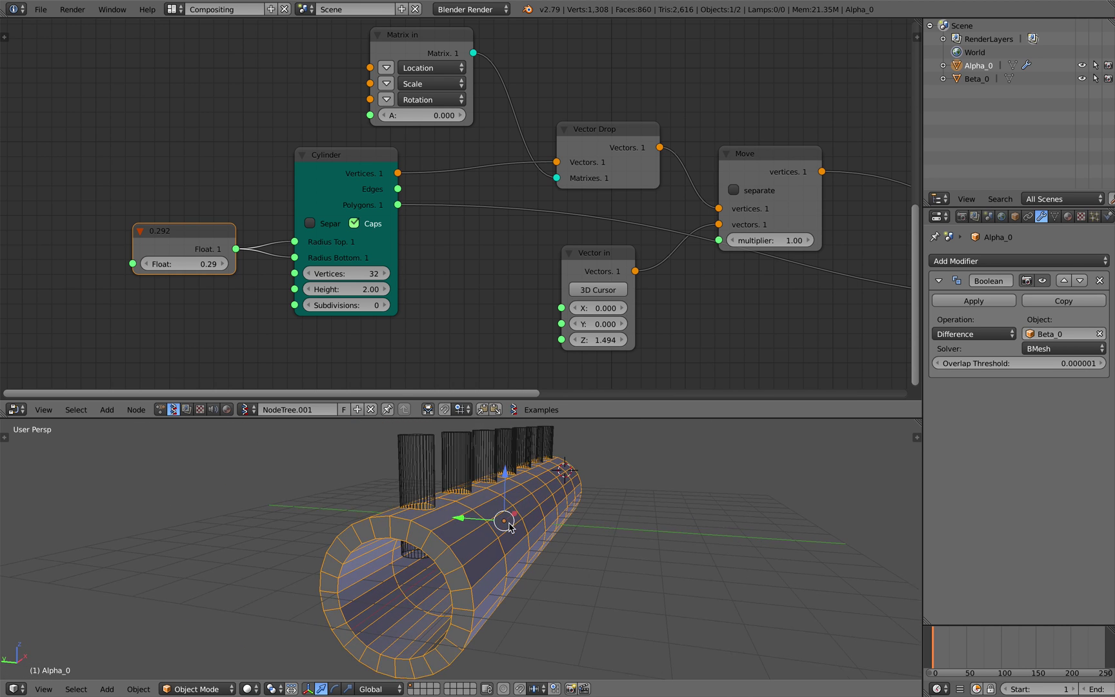
middle_click_drag(509, 527, 467, 500)
key("super+s")
left_click(43, 10)
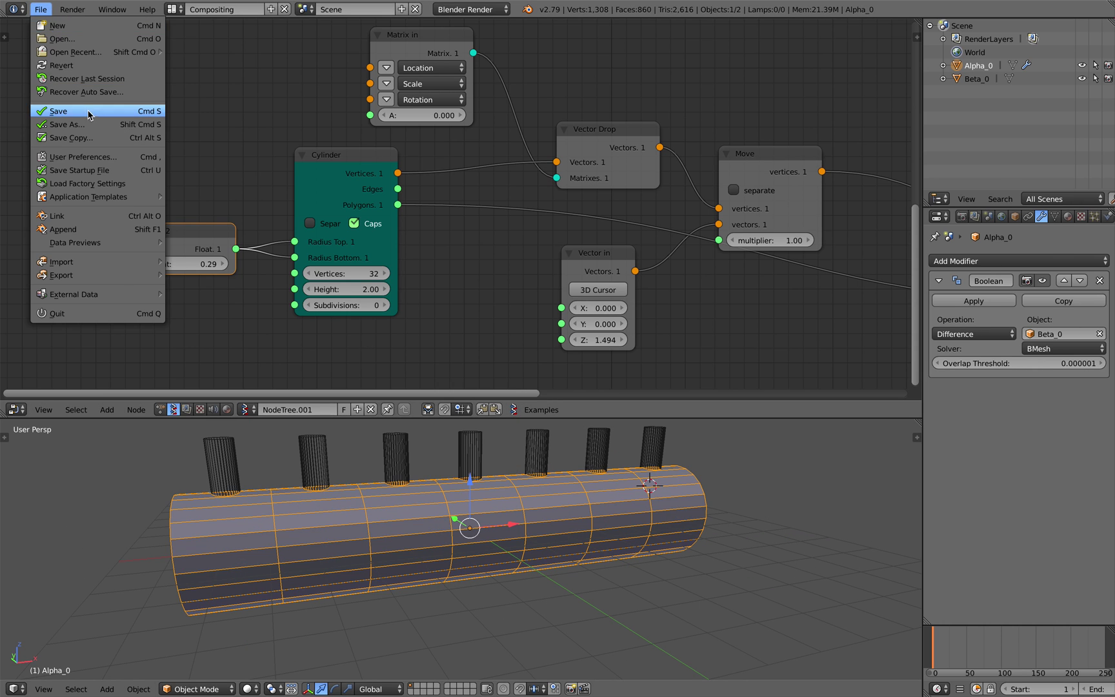
left_click(71, 124)
left_click(1024, 62)
left_click(1065, 48)
- Duplicate the whole Alpha tube node chain and place the copy below the Beta chain
middle_click_drag(505, 282, 512, 250)
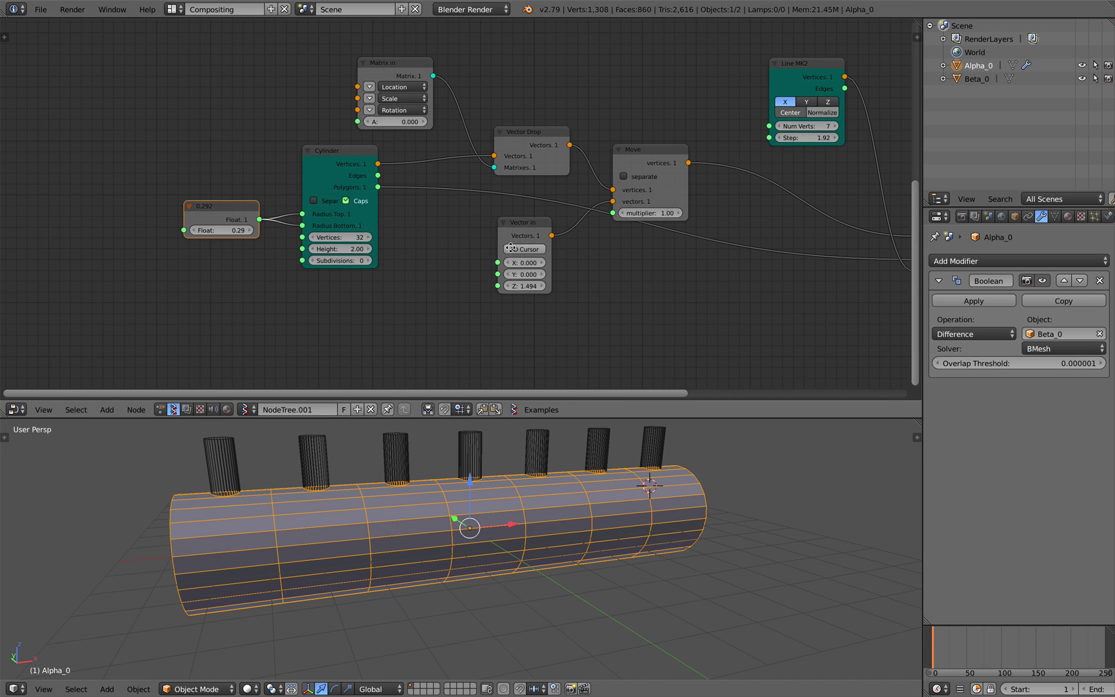
scroll(511, 248, "down", 4)
middle_click_drag(553, 169, 449, 306)
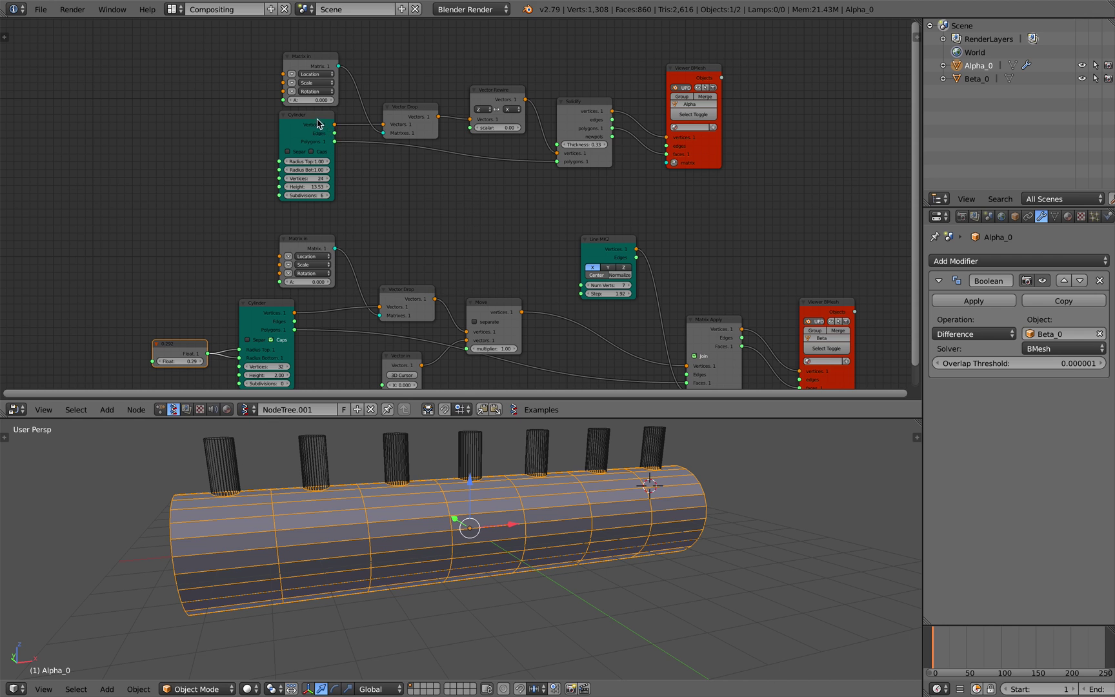
left_click_drag(317, 124, 314, 127)
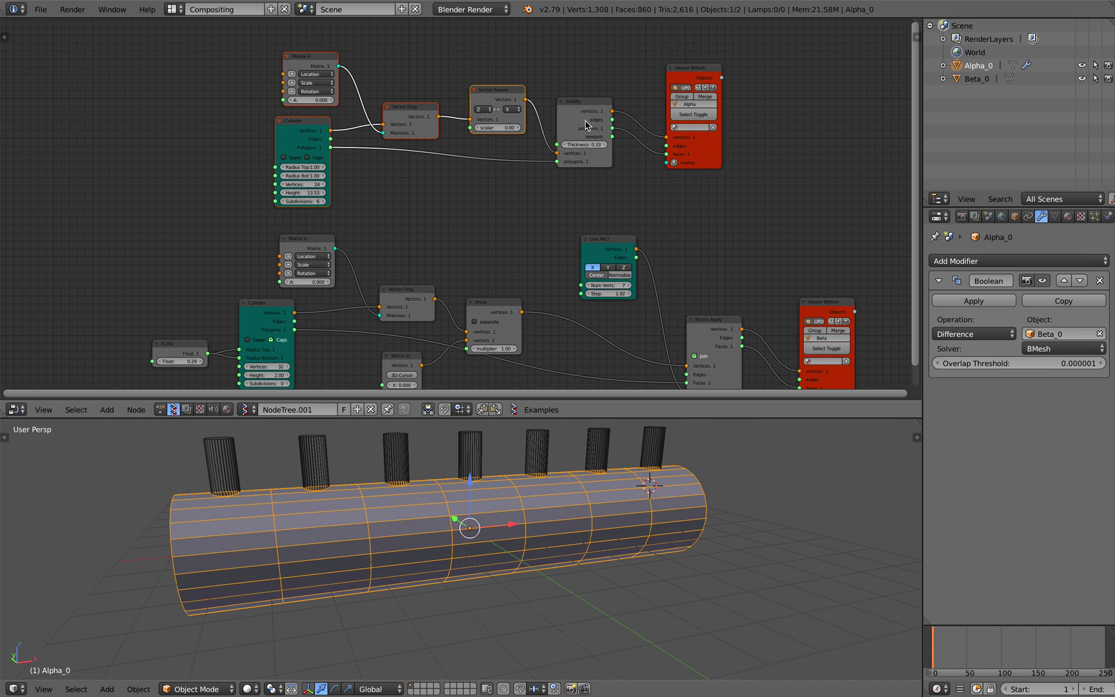
scroll(702, 76, "down", 3)
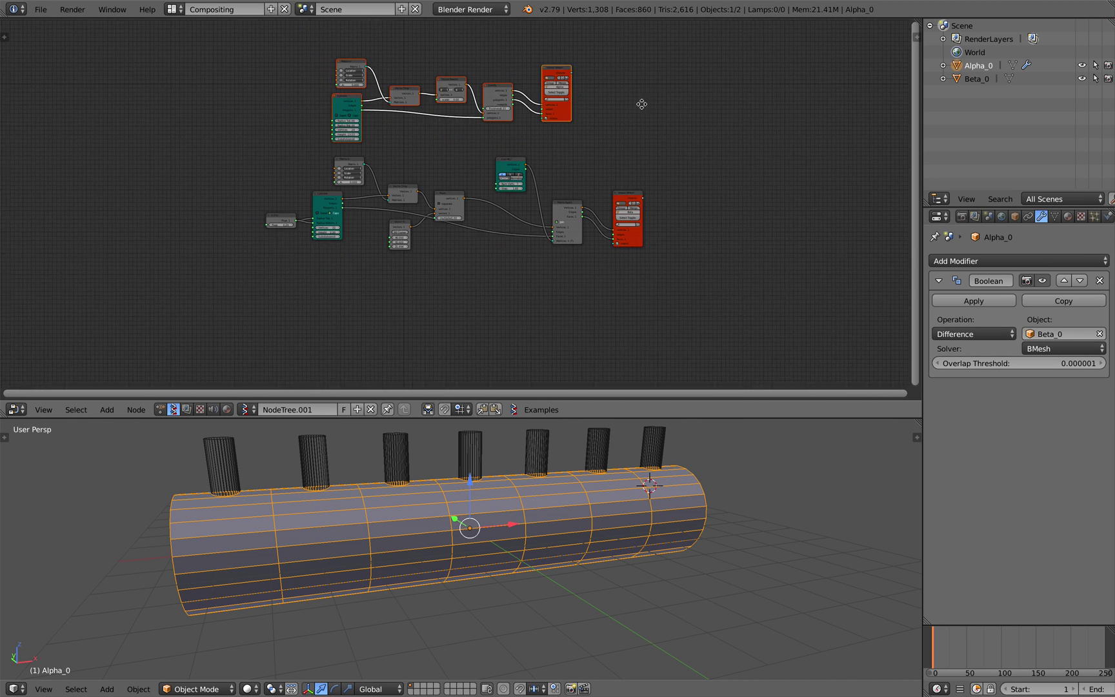
key("shift+d")
left_click(605, 328)
scroll(605, 327, "up", 5)
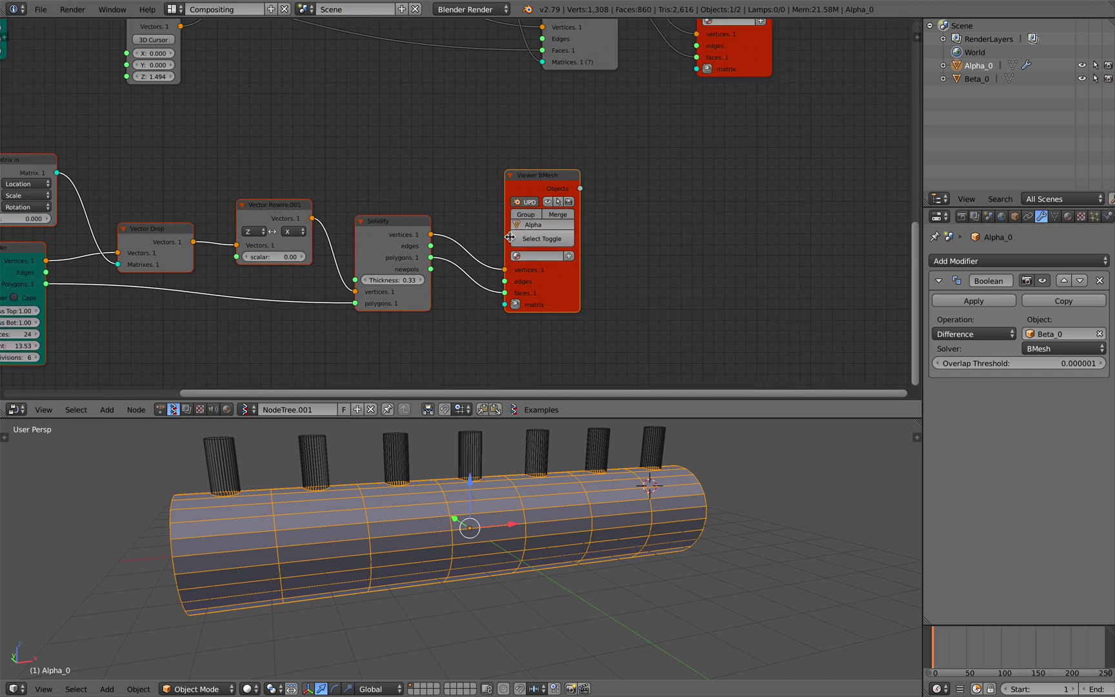
- Replace the duplicated viewer with a new Viewer BMesh node and link the copied Solidify vertices and polygons to it
left_click(553, 187)
key("x")
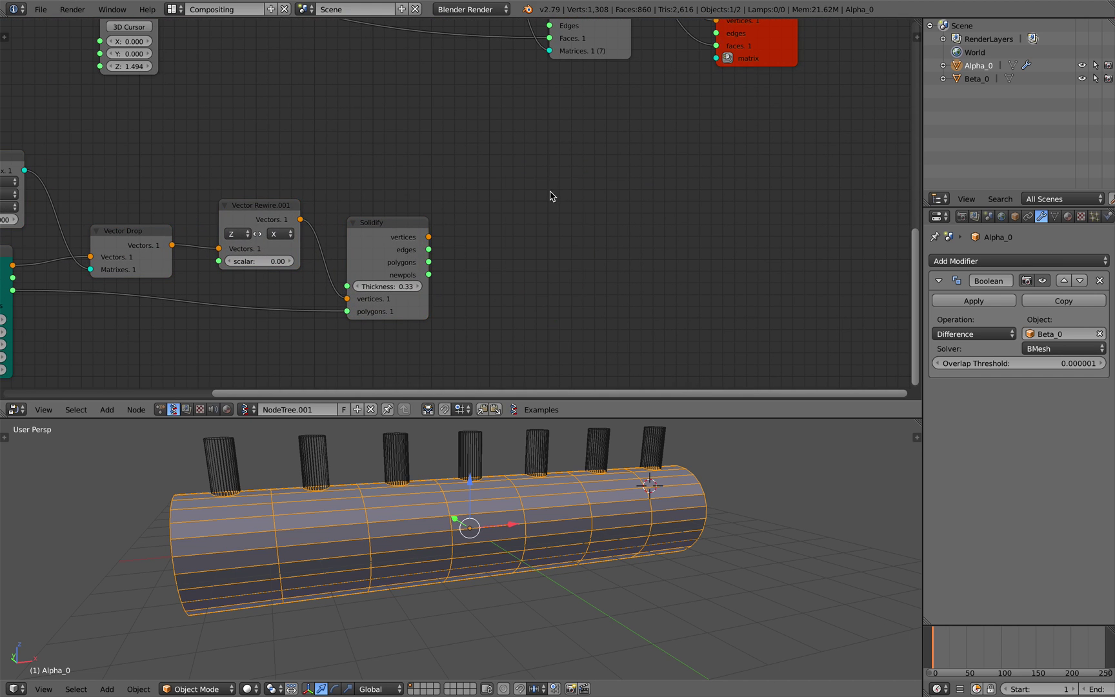
key("alt+space")
type("bme")
key("Return")
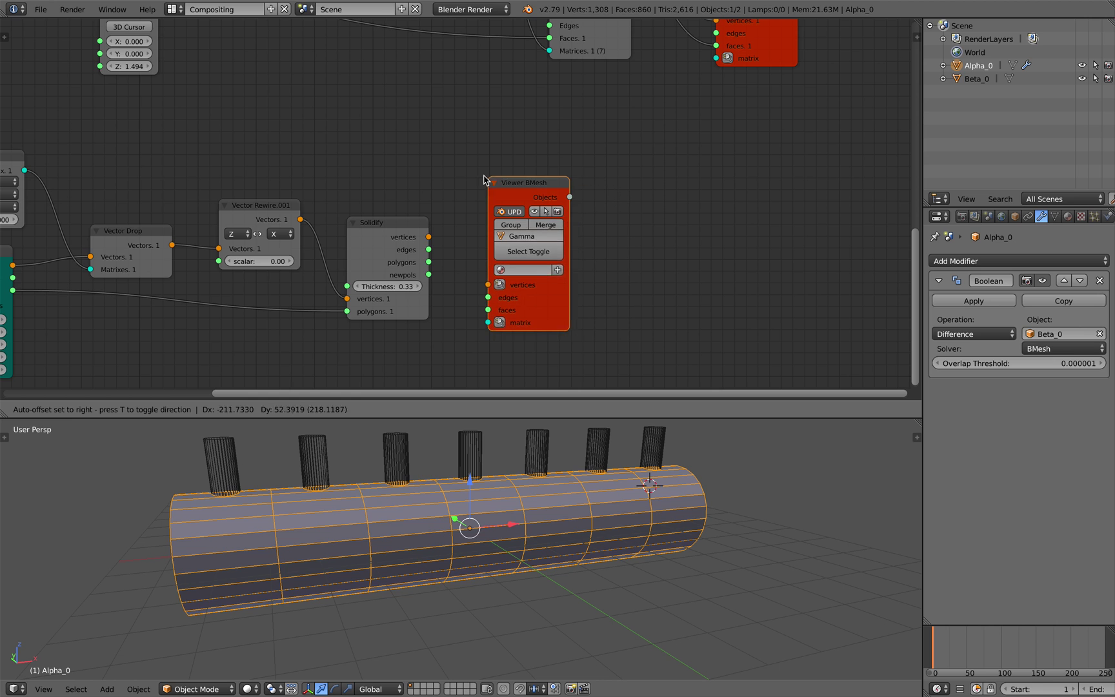
left_click(485, 179)
left_click_drag(428, 237, 484, 310)
- Set the copied Cylinder's top and bottom radius to 1.29 and its height to 0.55 to form a ring around the tube
middle_click_drag(350, 192, 407, 175)
middle_click_drag(489, 550, 547, 541)
middle_click_drag(277, 238, 501, 220)
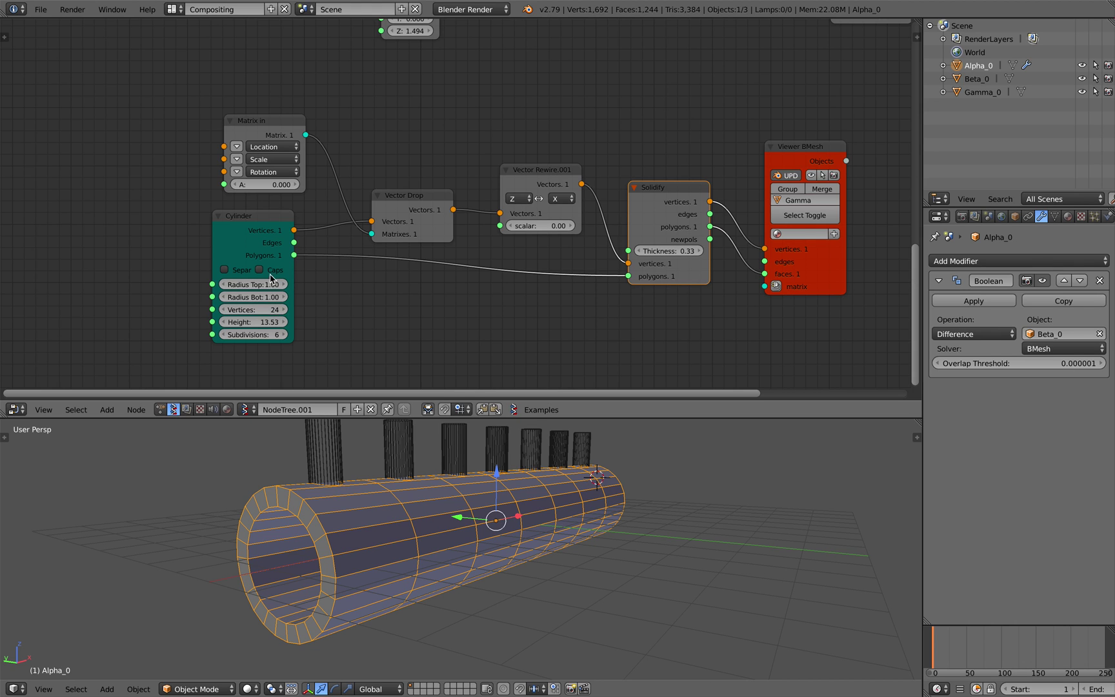
mouse_move(253, 297)
left_mouse_down()
mouse_move(292, 297)
mouse_move(273, 291)
left_mouse_up()
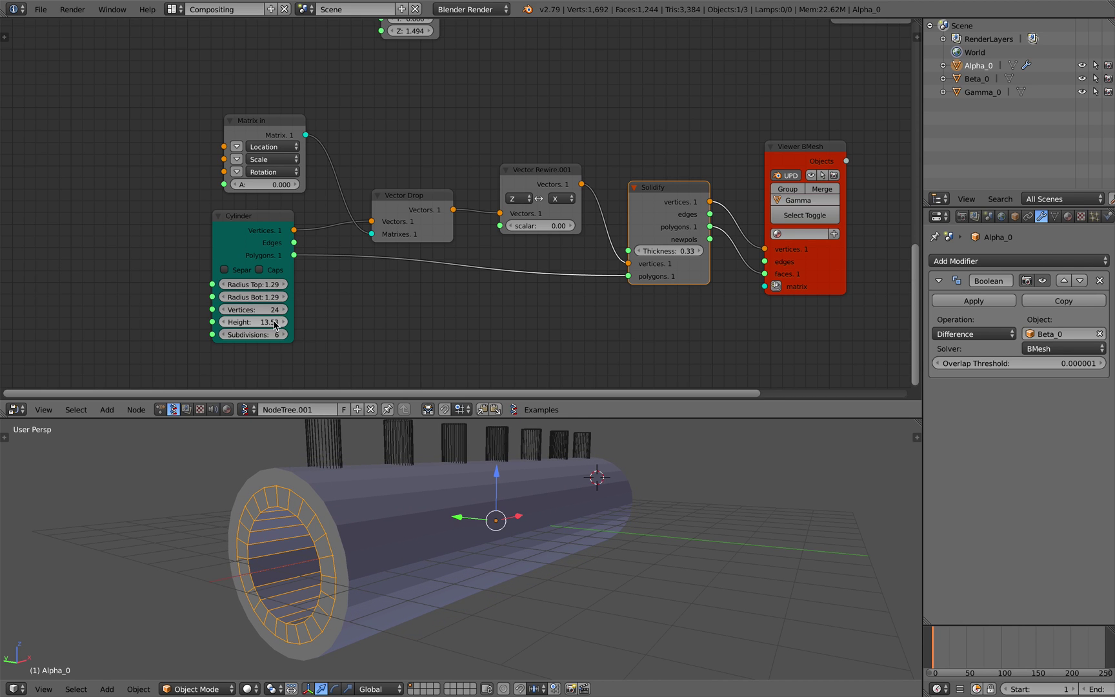
left_click_drag(274, 325, 3, 198)
middle_click_drag(697, 545, 660, 548)
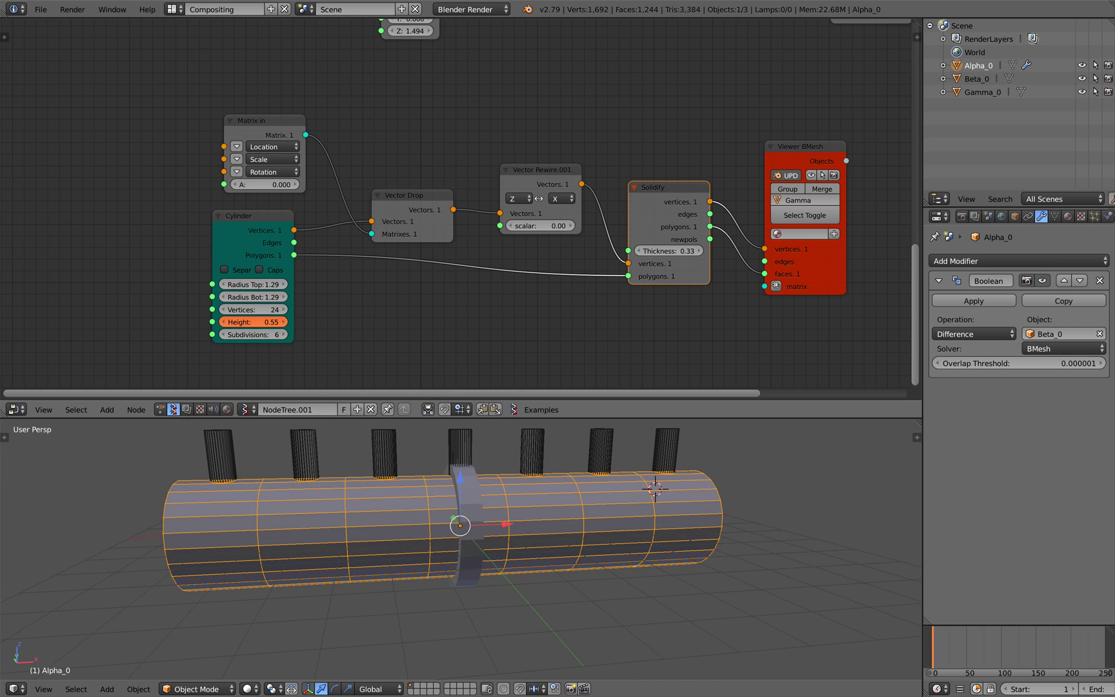
- Save the file as sv_cylinder_boolean_006.blend and check the tube and ring from several angles
middle_click_drag(491, 528, 310, 491)
left_click(40, 9)
left_click(61, 126)
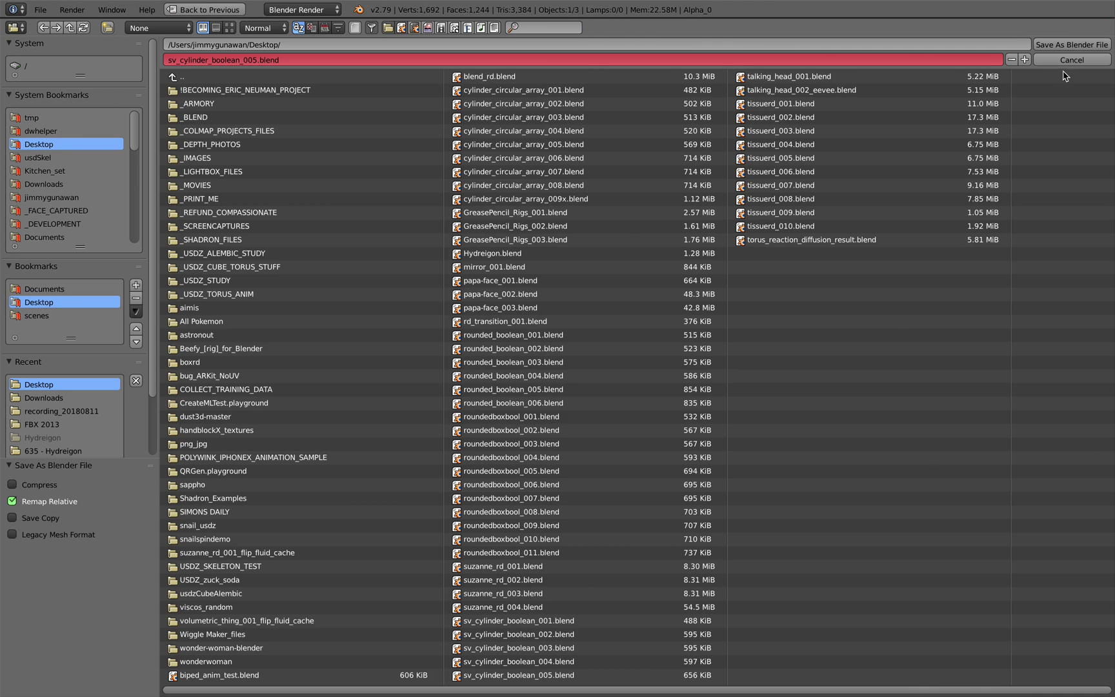
left_click(1026, 60)
left_click(1054, 46)
middle_click_drag(510, 516, 578, 500)
key("ctrl+s")
left_click(578, 499)
middle_click_drag(413, 549, 300, 549)
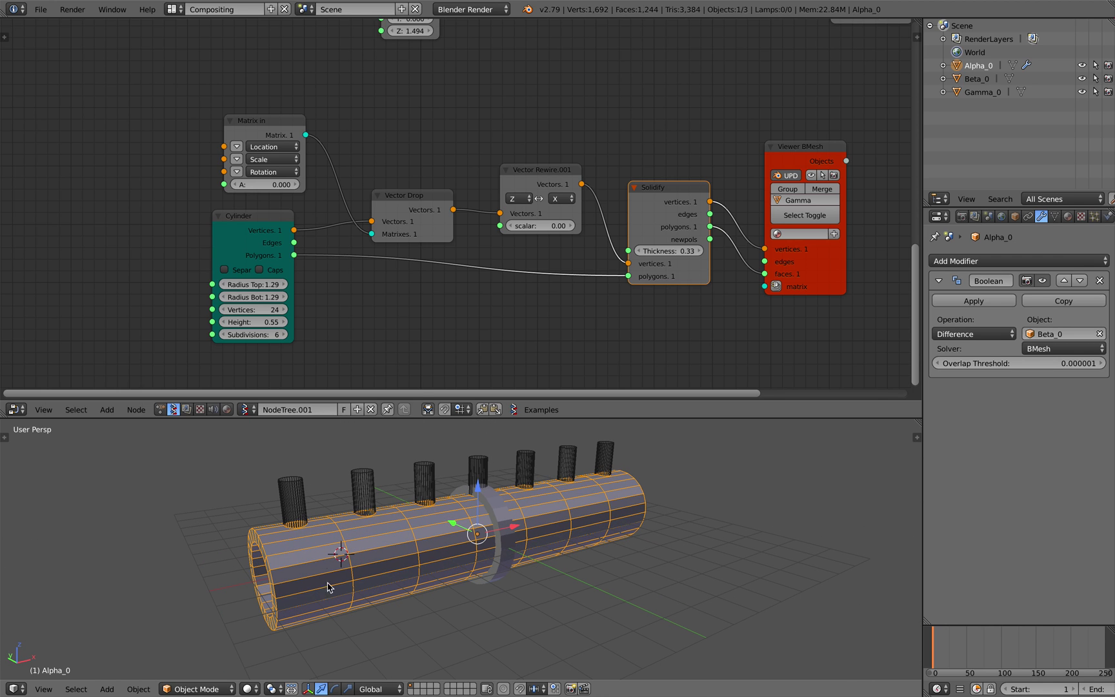
middle_click_drag(370, 552, 327, 553)
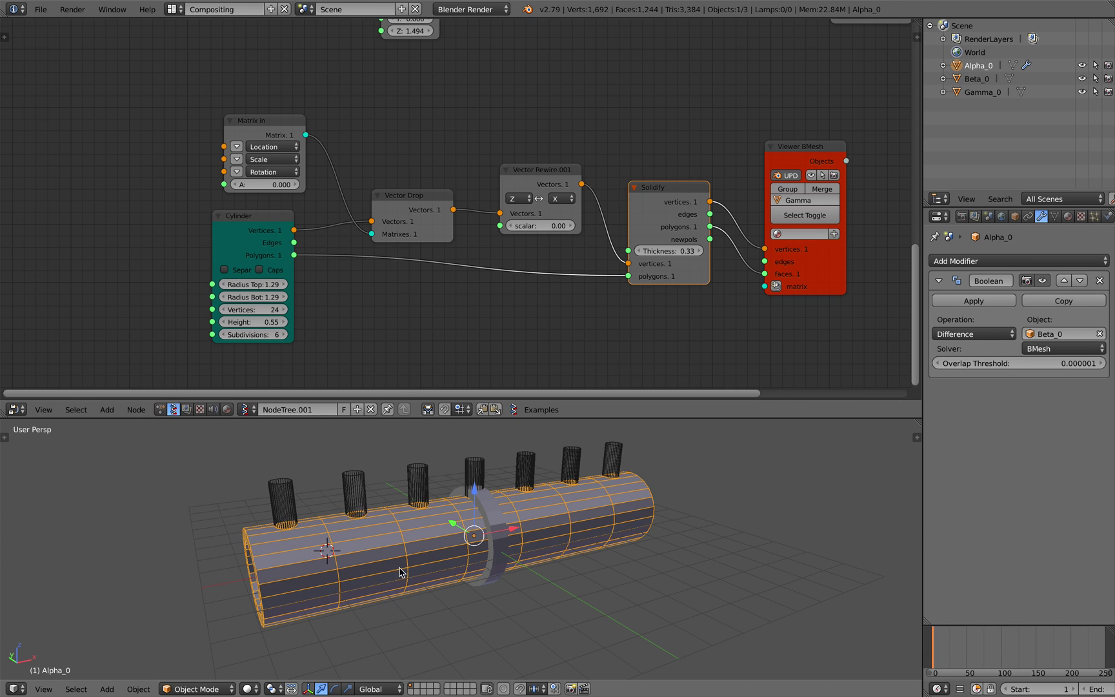
middle_click_drag(400, 572, 318, 534)
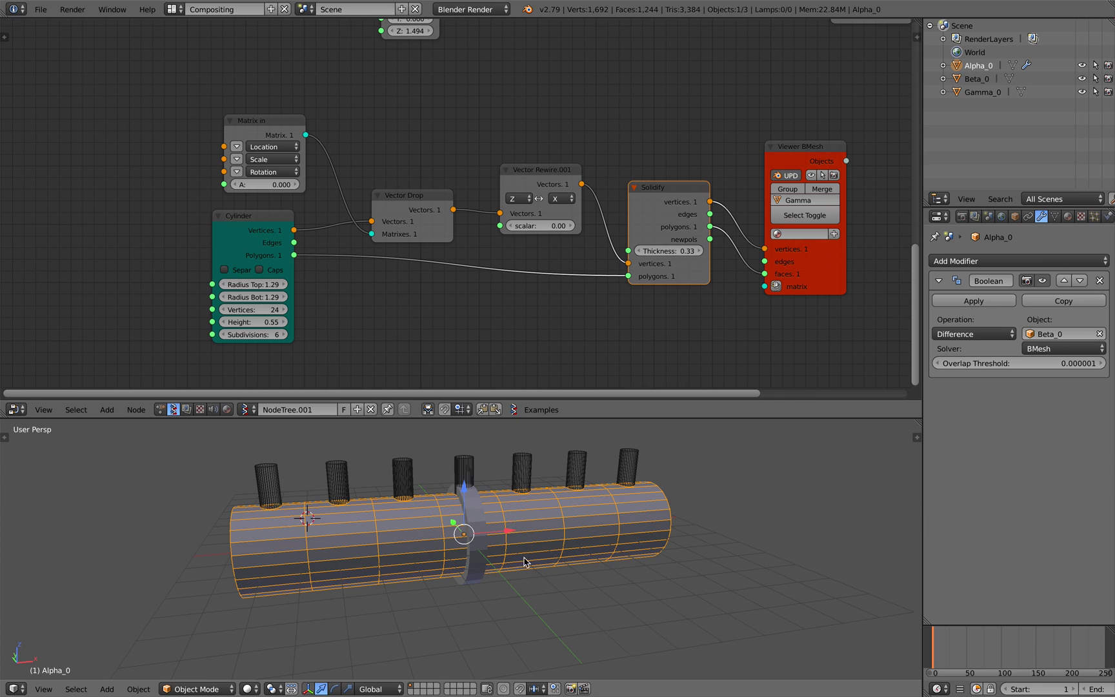
key("ctrl+s")
middle_click_drag(524, 557, 531, 530)
left_click(535, 541)
- Add a Line MK2 node below the Solidify node in the ring's node chain
middle_click_drag(773, 256, 721, 237)
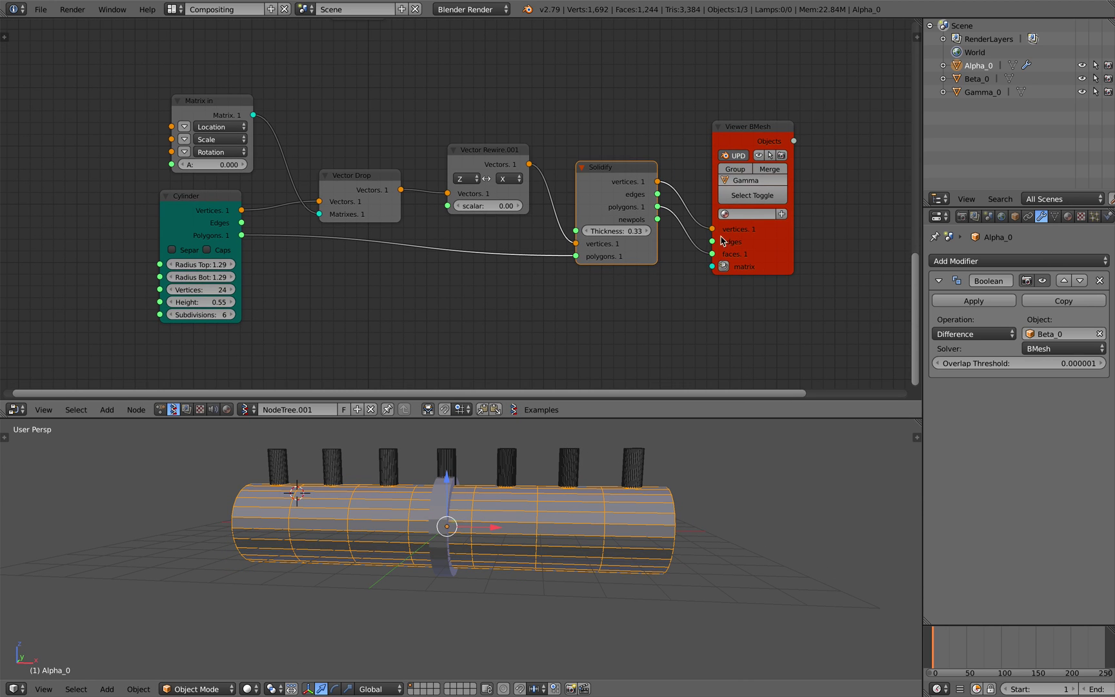
left_click_drag(721, 240, 769, 265)
scroll(558, 304, "down", 1)
key("space")
type("liun")
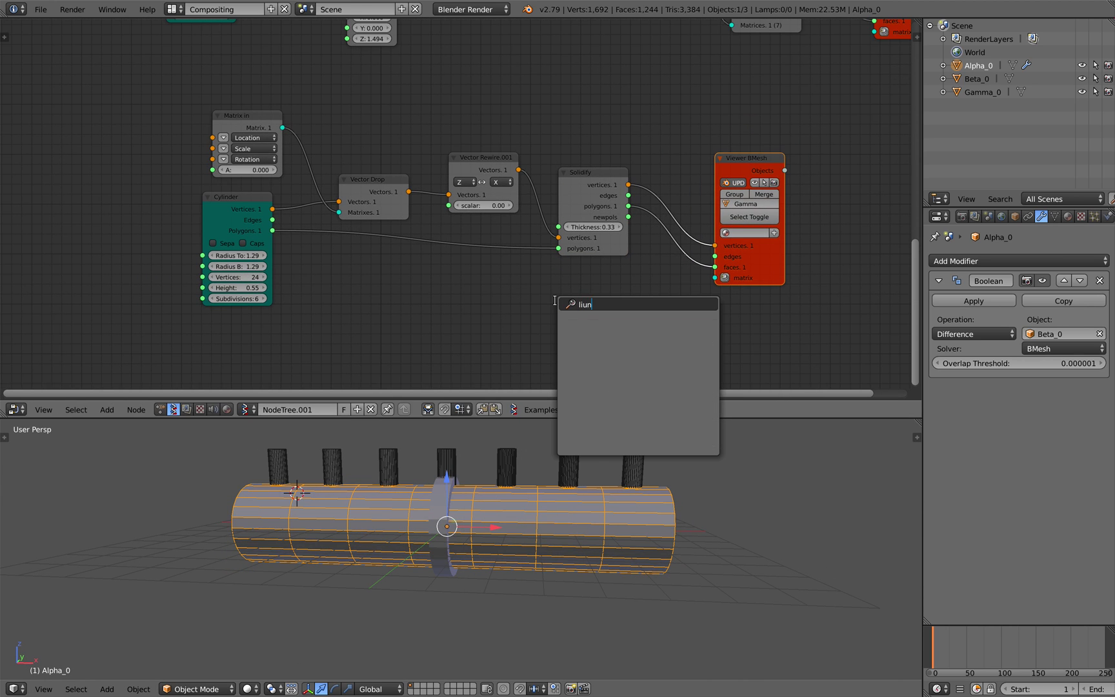
key("Escape")
key("space")
type("lin")
key("Return")
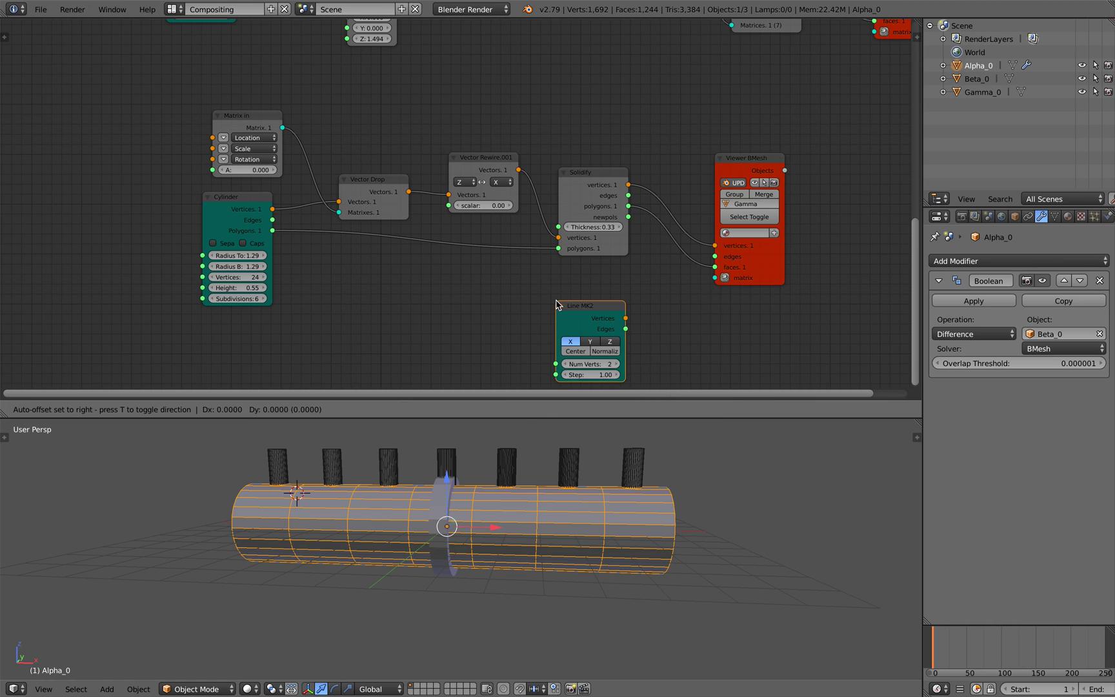
left_click(512, 276)
middle_click_drag(537, 334, 493, 320)
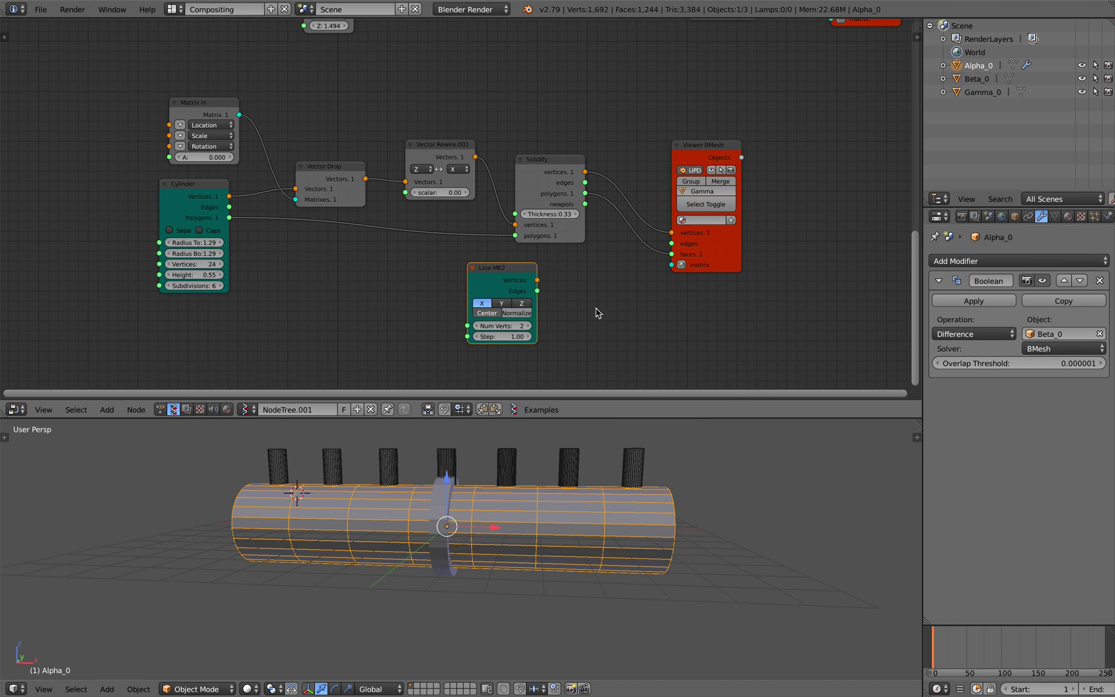
- Move the Gamma viewer farther from the Solidify node and add a Matrix Apply node between them
left_click_drag(701, 261, 800, 240)
key("space")
type("appl")
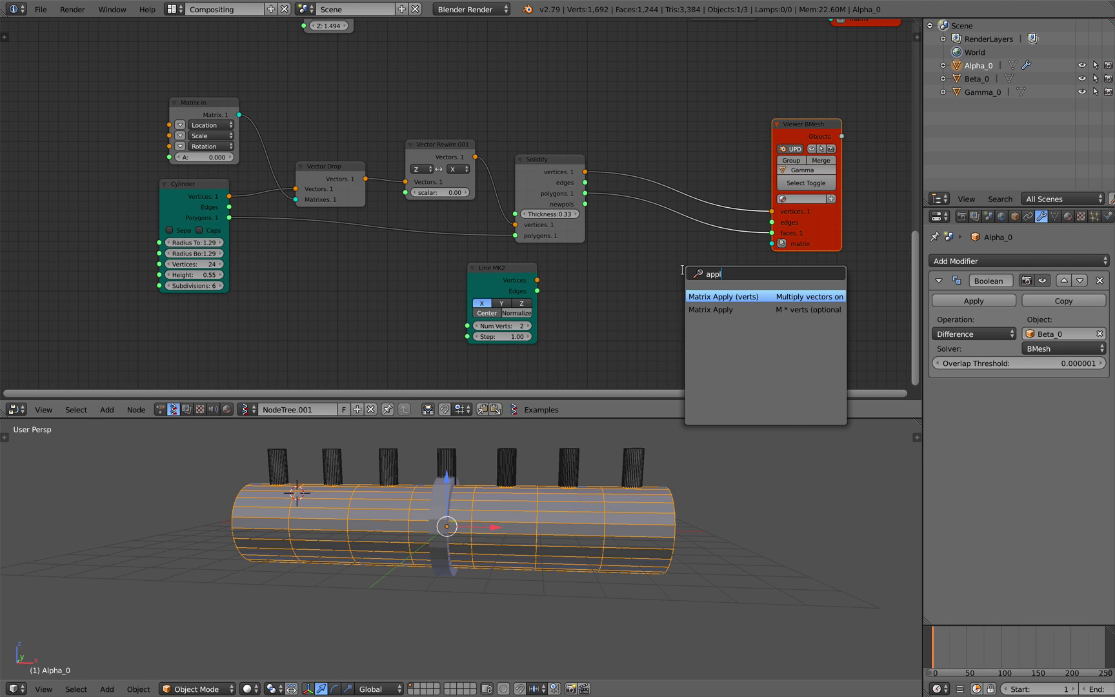
key("Down")
key("Return")
left_click(667, 259)
- Link Solidify's vertices and polygons and the Line vertices into Matrix Apply, and its vertices and faces to the Gamma viewer
left_click_drag(585, 171, 672, 330)
key("g")
left_click(630, 314)
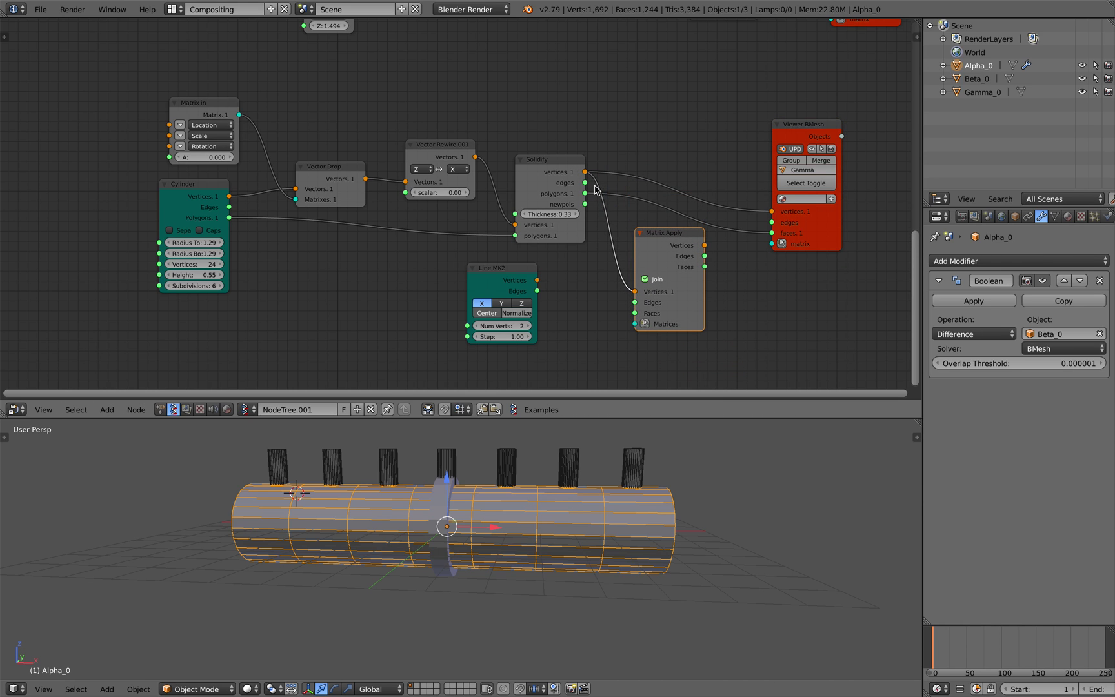
left_click_drag(586, 193, 636, 313)
left_click_drag(537, 280, 634, 323)
left_click_drag(705, 245, 771, 213)
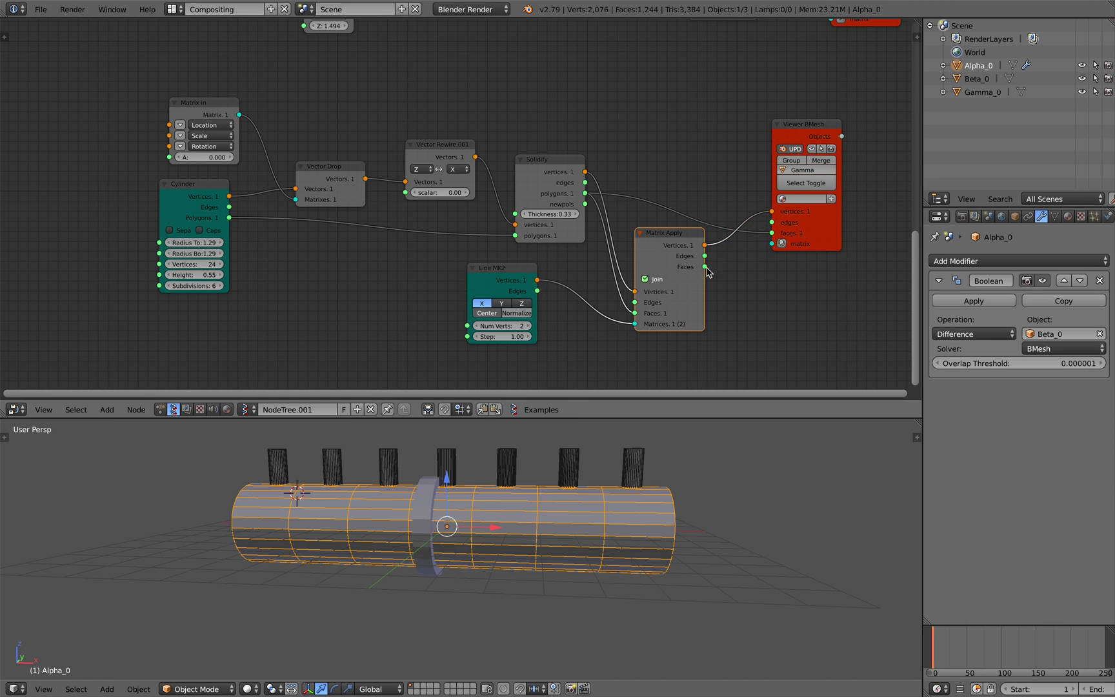
left_click_drag(704, 267, 772, 233)
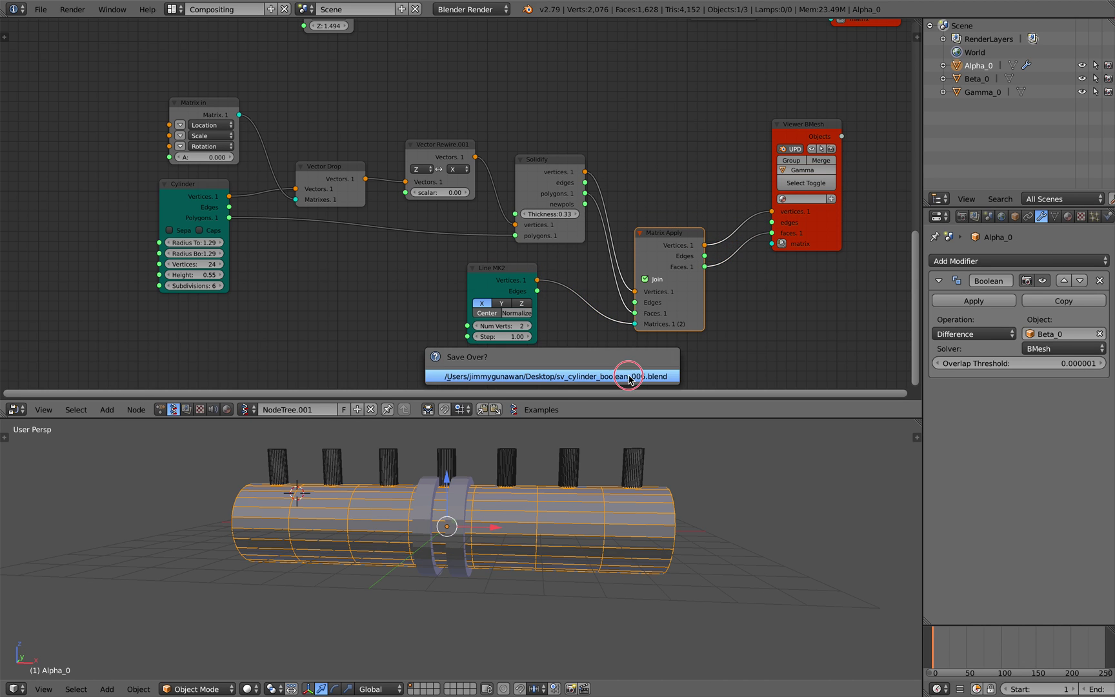
- Set the Line node to 8 vertices with a step of 1.86 to distribute rings along the tube, and save the file
mouse_move(506, 336)
left_mouse_down()
mouse_move(524, 340)
mouse_move(503, 336)
left_mouse_up()
left_click(527, 326)
left_click(528, 326)
left_click(528, 326)
left_click(527, 326)
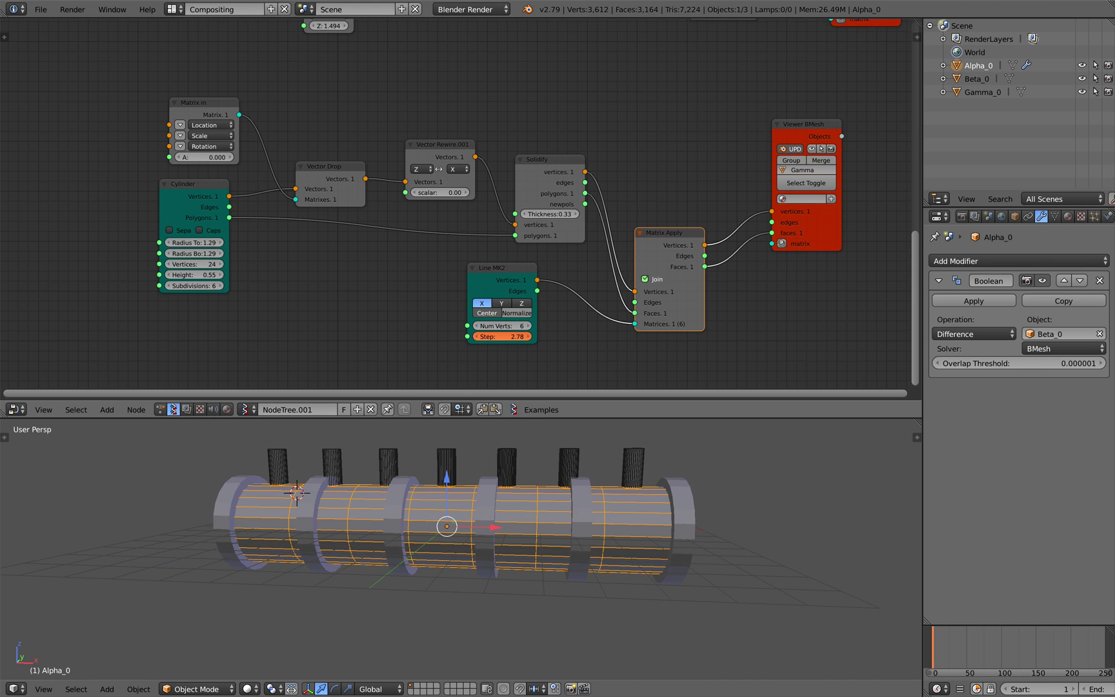
left_click(527, 326)
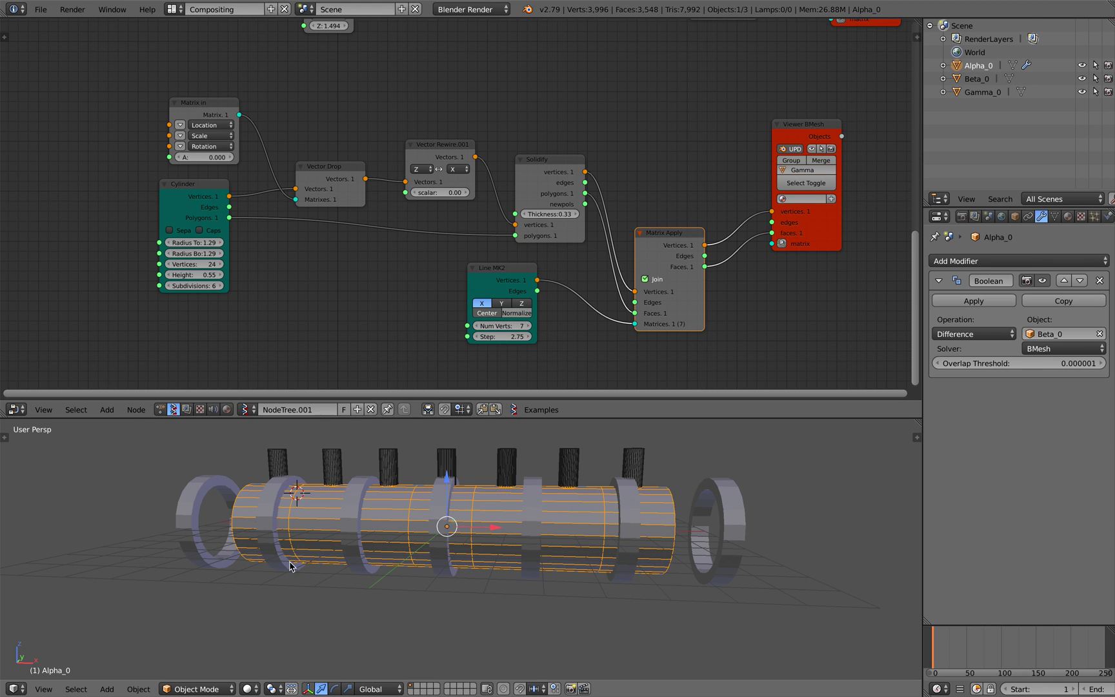
left_click(528, 326)
left_click(528, 326)
left_click_drag(502, 337, 481, 336)
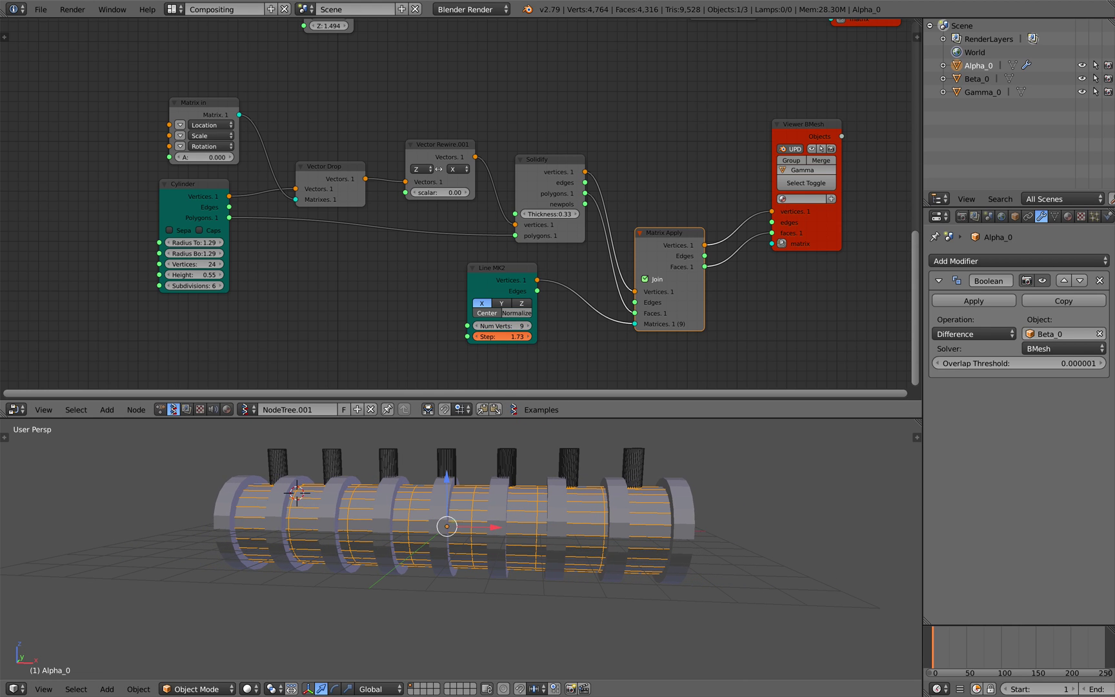
left_click(476, 326)
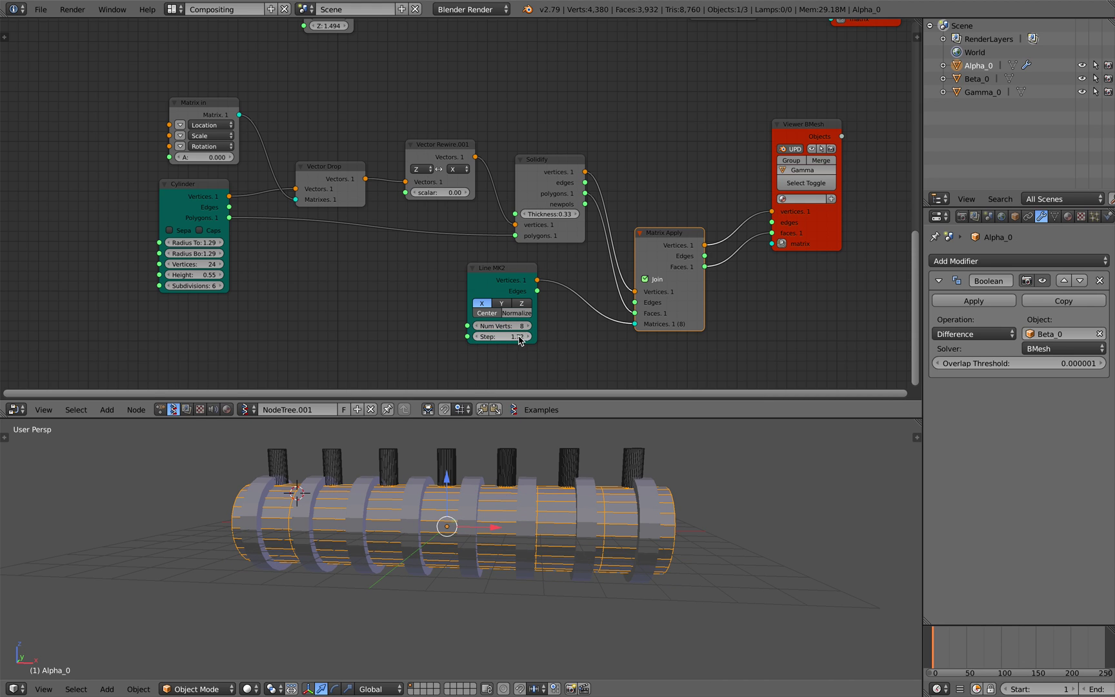
left_click_drag(502, 336, 509, 337)
key("ctrl+s")
middle_click_drag(517, 562, 673, 553)
left_click(520, 551)
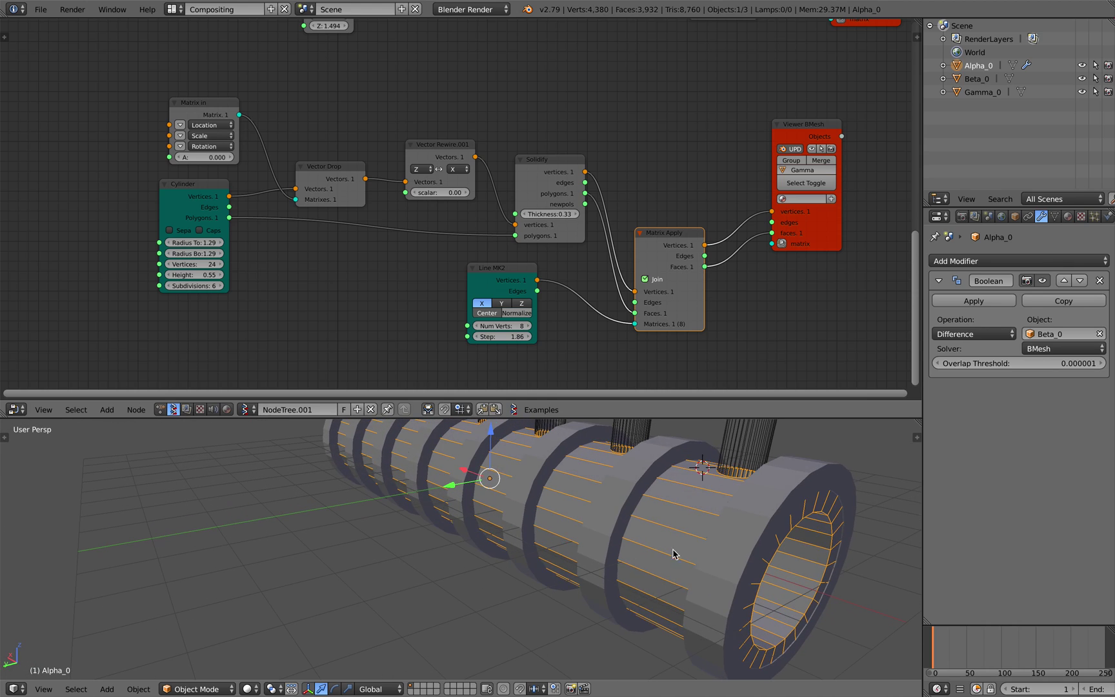
- Select the Gamma_0 rings and save the file as sv_cylinder_boolean_007.blend
middle_click_drag(571, 481, 371, 451)
right_click(540, 511)
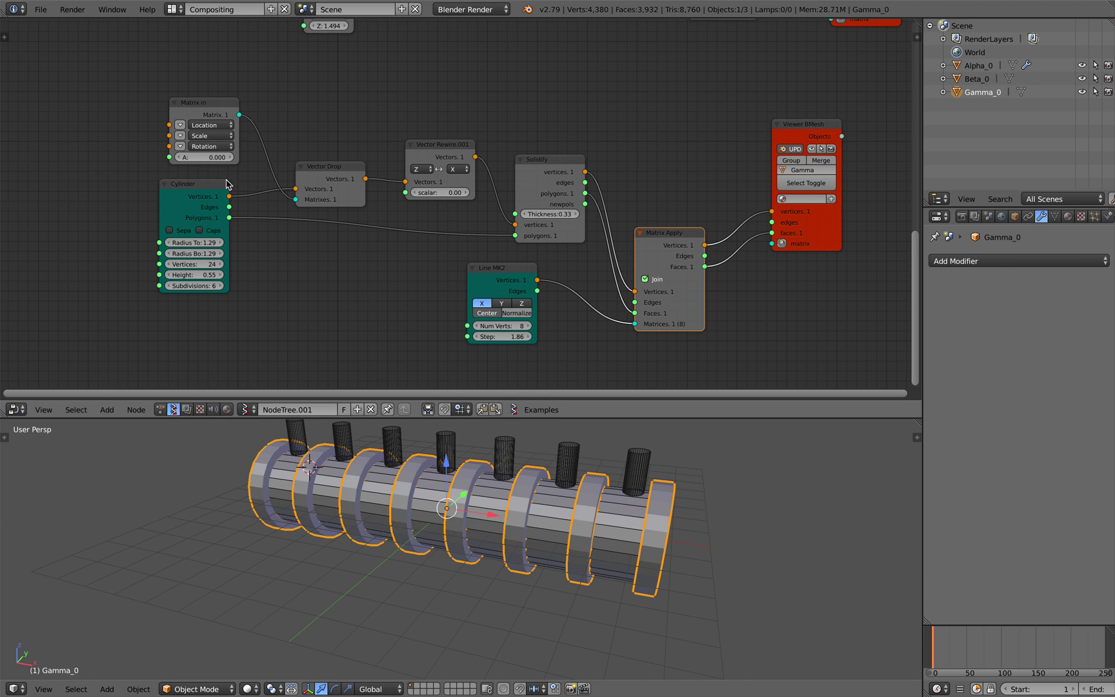
left_click(40, 9)
left_click(62, 122)
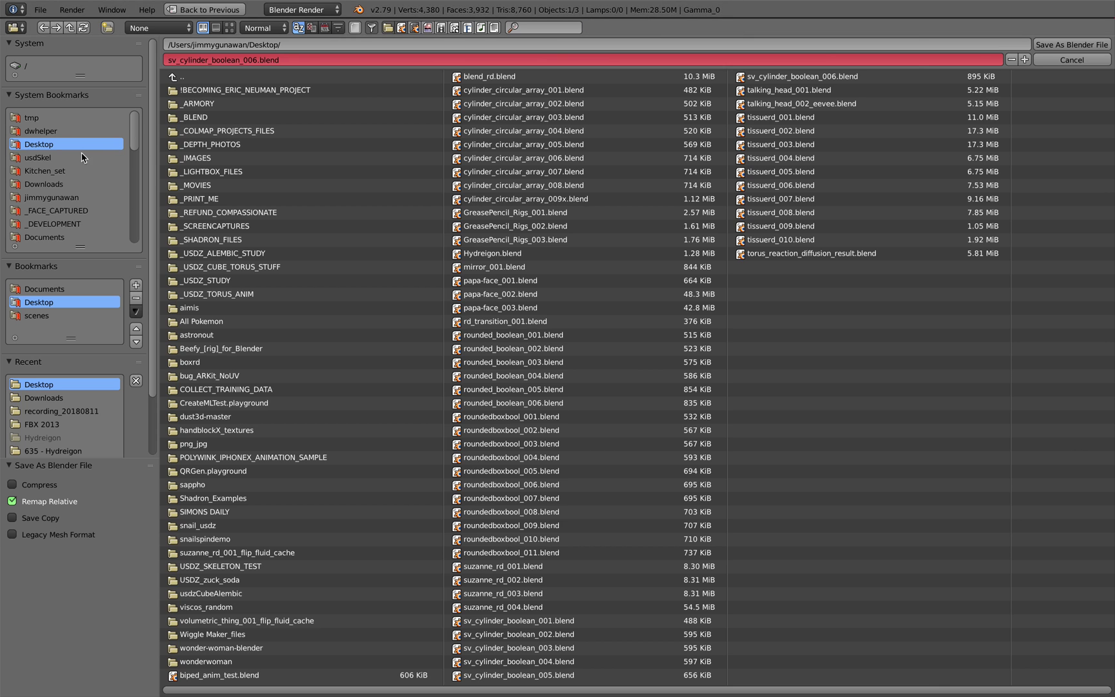
left_click(1025, 59)
left_click(1046, 46)
- Add a second Boolean modifier to the Alpha_0 tube with object Gamma_0 and operation Union, deselect everything, and save the file
right_click(603, 533)
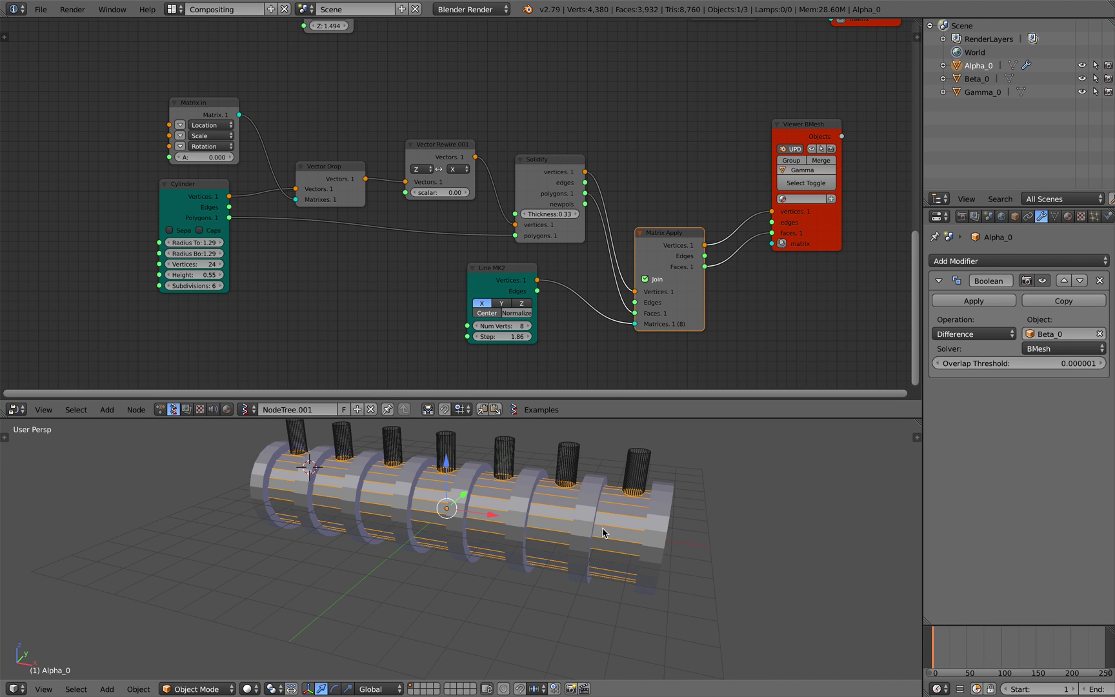
middle_click_drag(602, 532, 544, 504)
left_click(987, 262)
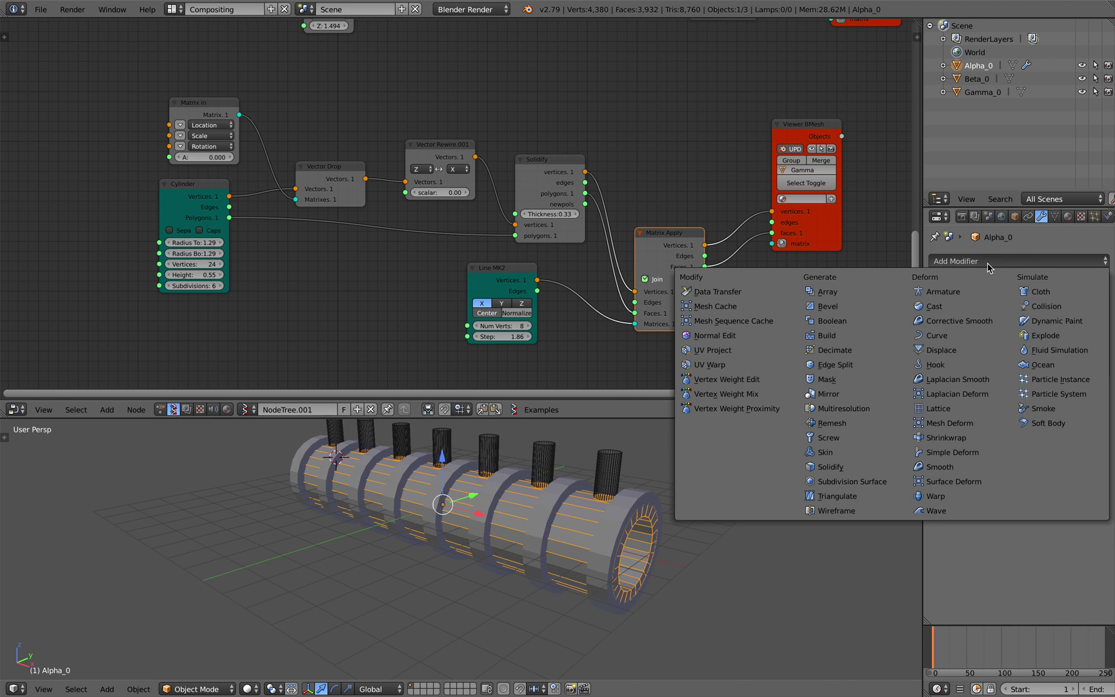
left_click(832, 321)
left_click(1061, 444)
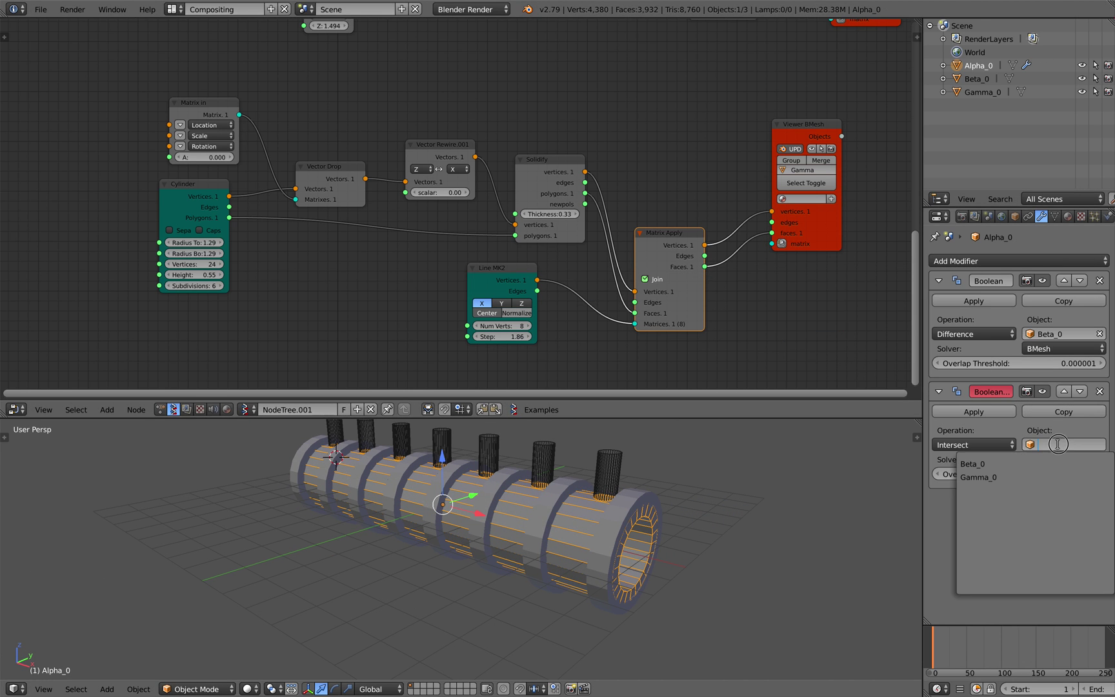
left_click(1024, 477)
left_click(996, 444)
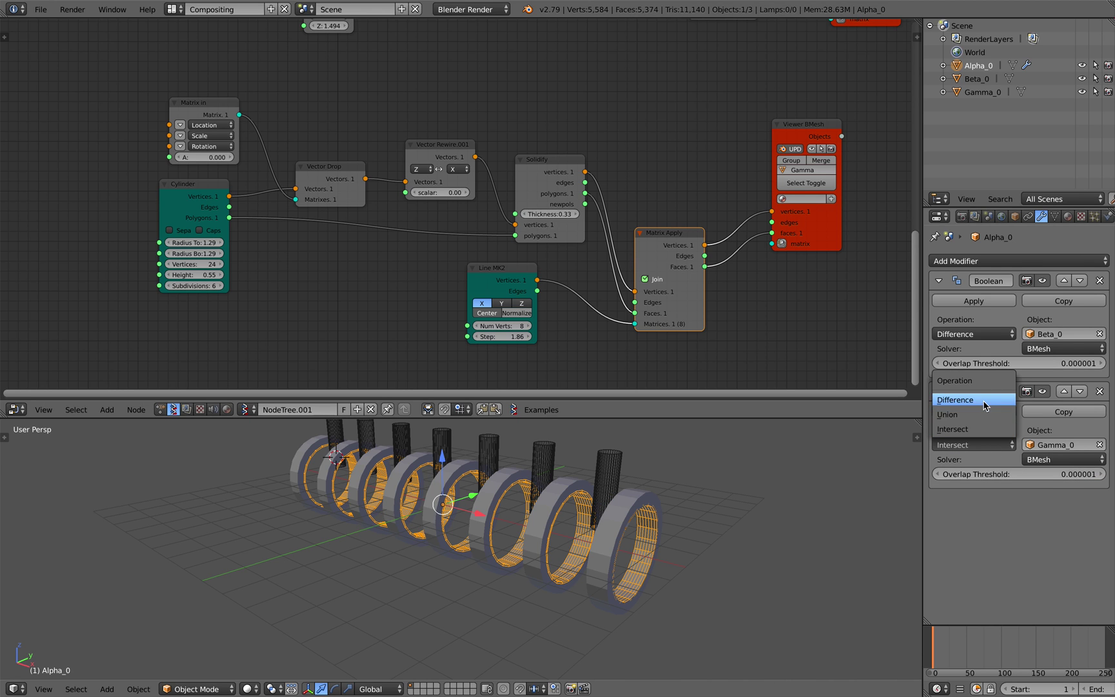
left_click(987, 413)
key("a")
key("ctrl+s")
left_click(581, 549)
middle_click_drag(578, 550, 620, 540)
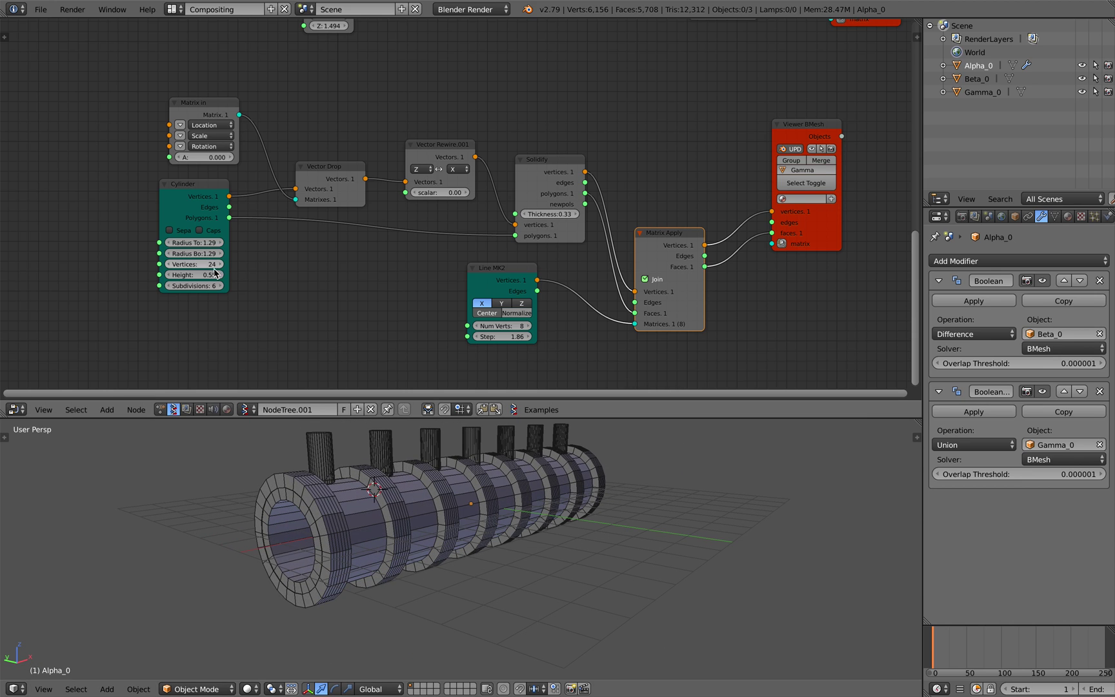
- Set the ring Cylinder's subdivisions to 0 and its top and bottom radius to 0.83, checking the tube's inside
scroll(202, 289, "up", 1)
left_click_drag(149, 293, 148, 294)
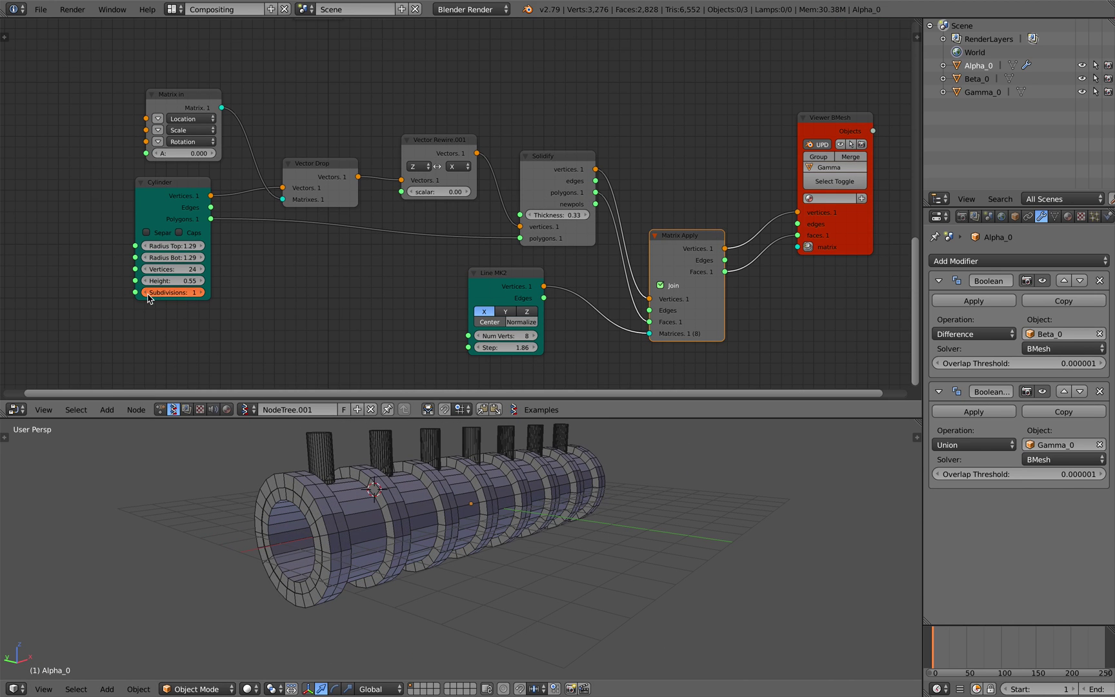
middle_click_drag(381, 459, 423, 481)
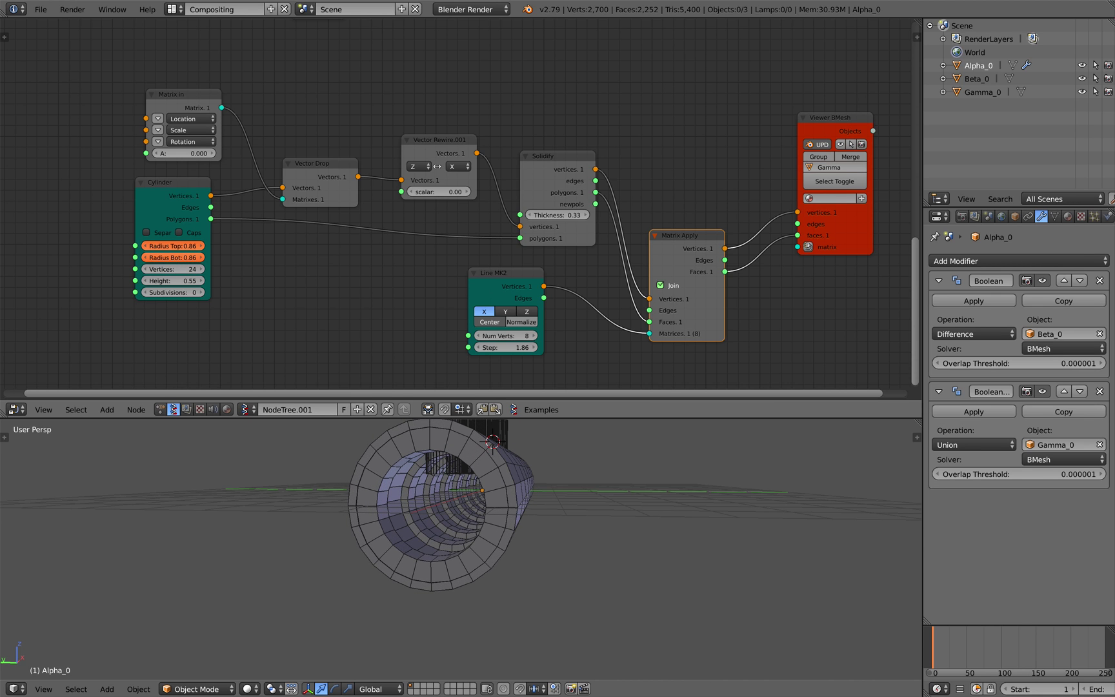
middle_click_drag(480, 462, 528, 473)
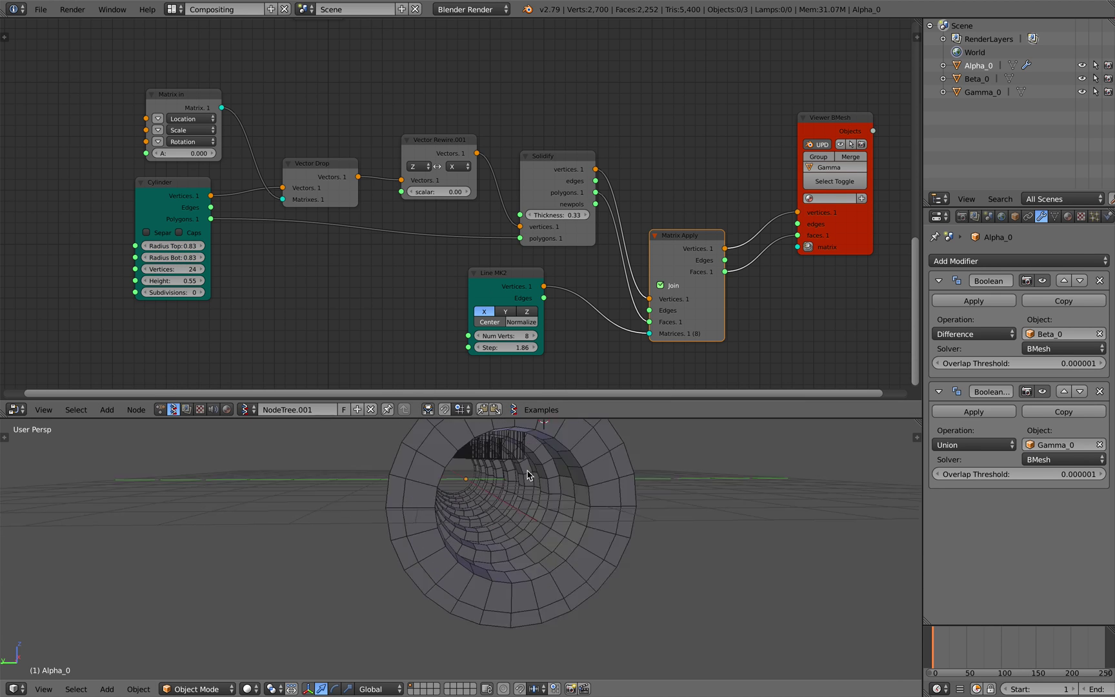
scroll(516, 477, "up", 3)
scroll(493, 485, "down", 1)
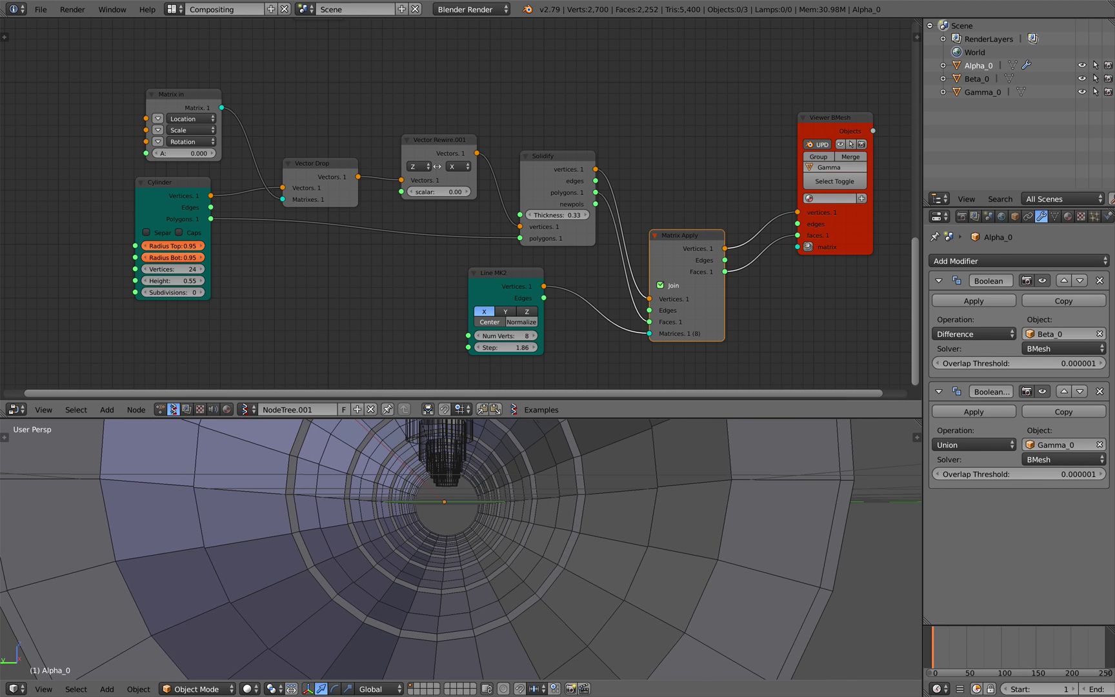
- Set the ring Cylinder's top and bottom radius to 0.90 and save the file
left_click_drag(181, 246, 187, 245)
scroll(381, 463, "down", 4)
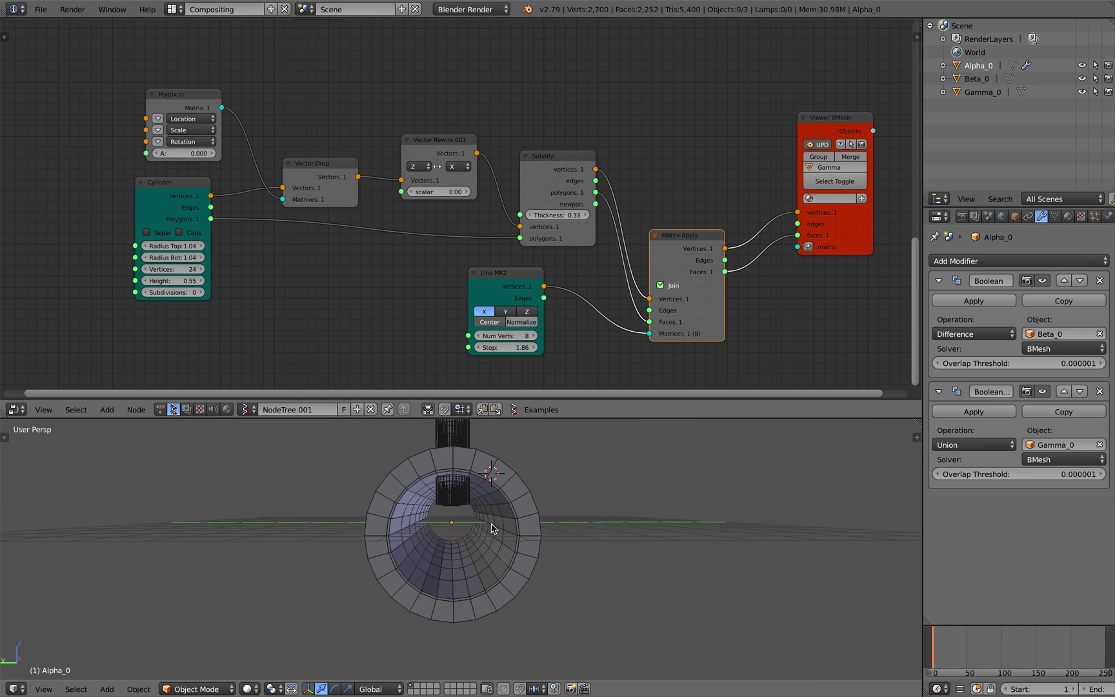
middle_click_drag(492, 529, 458, 515)
scroll(458, 515, "up", 1)
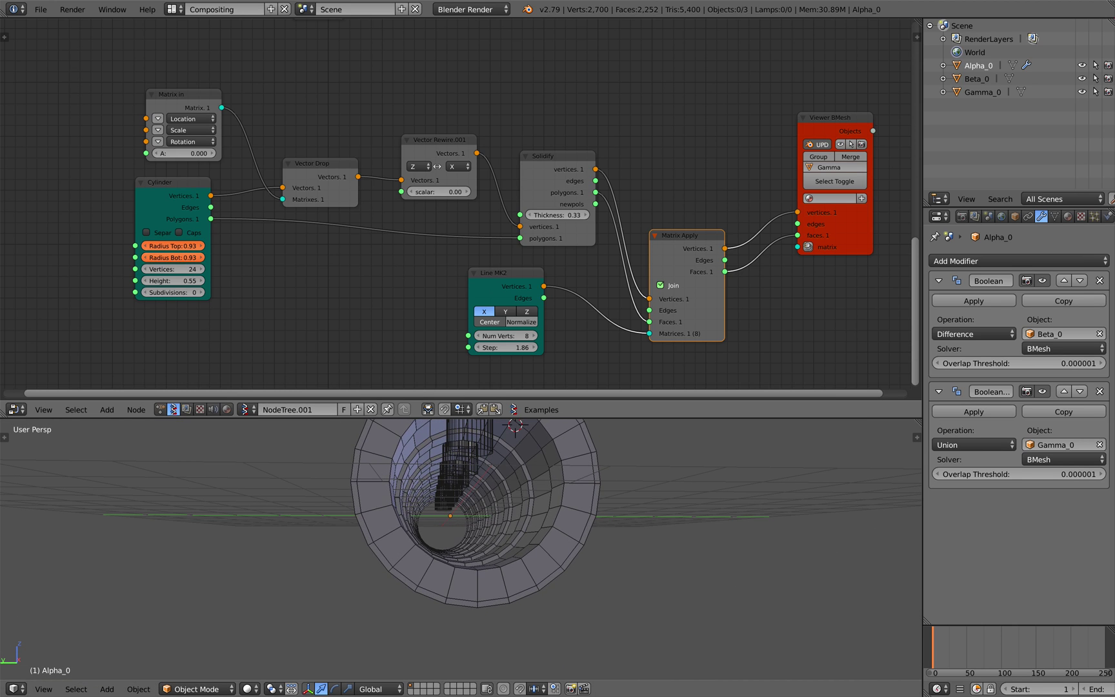
middle_click_drag(383, 487, 431, 532)
key("ctrl+s")
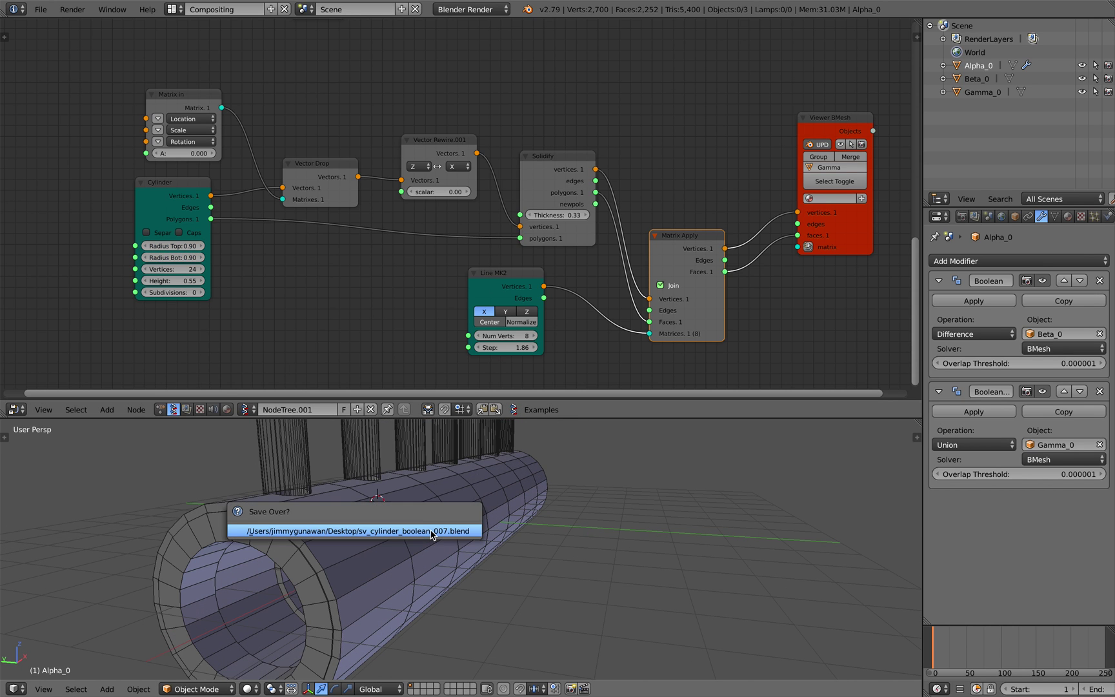
left_click(432, 531)
- Set the thickness of the rings' Solidify node to 0.52 and save the file
scroll(433, 523, "down", 2)
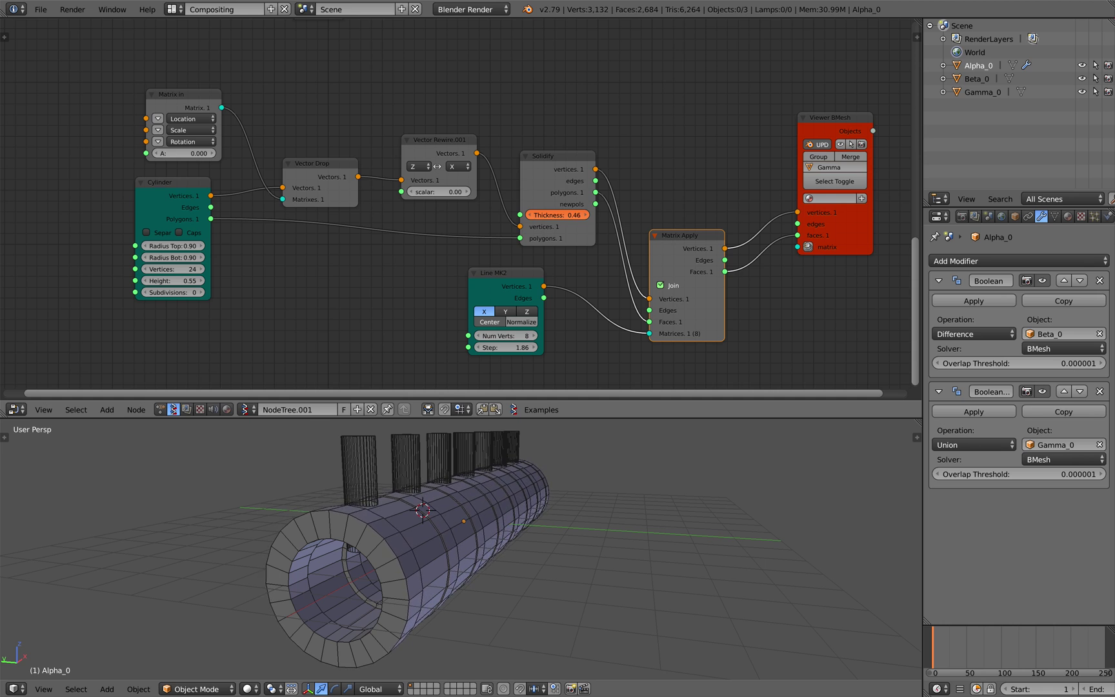
middle_click_drag(526, 524, 565, 527)
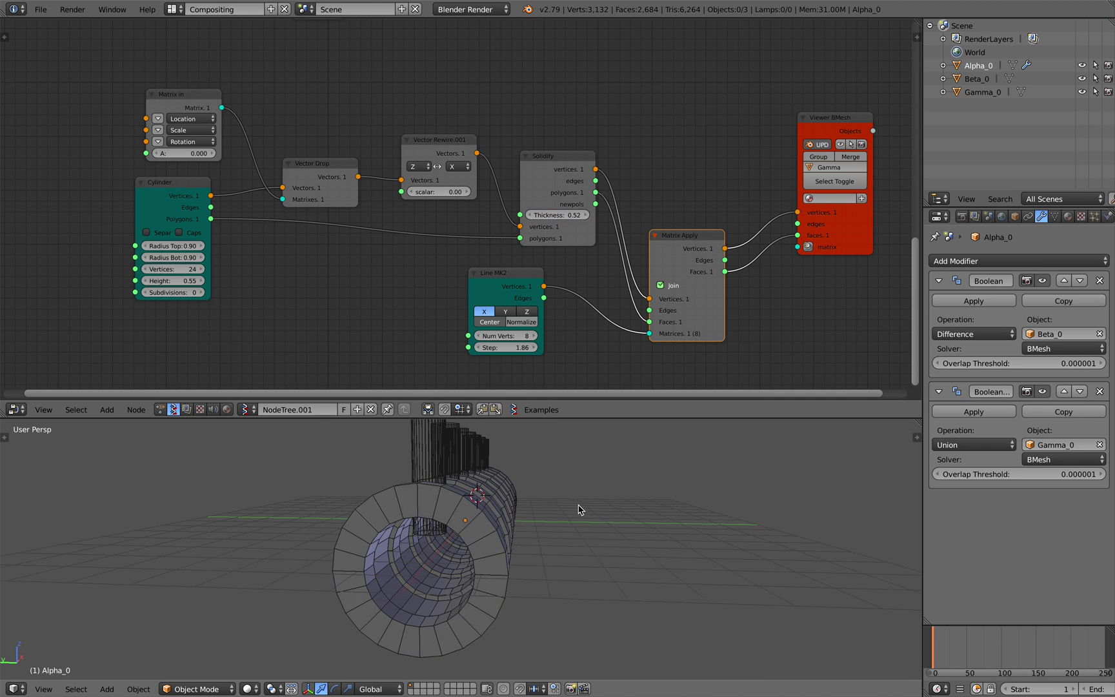
middle_click_drag(446, 541, 513, 500)
key("ctrl+s")
left_click(361, 533)
- Save the scene as a new file with the version number of sv_cylinder_boolean_007.blend incremented by one
key("a")
key("a")
scroll(455, 515, "up", 4)
left_click(41, 9)
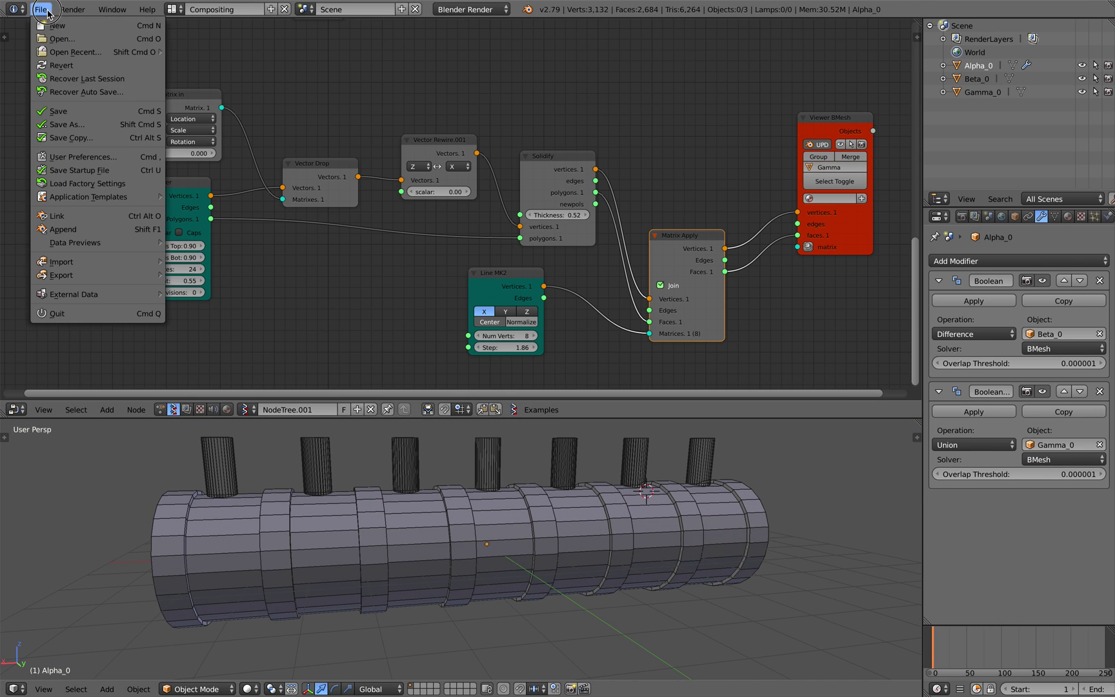
left_click(102, 123)
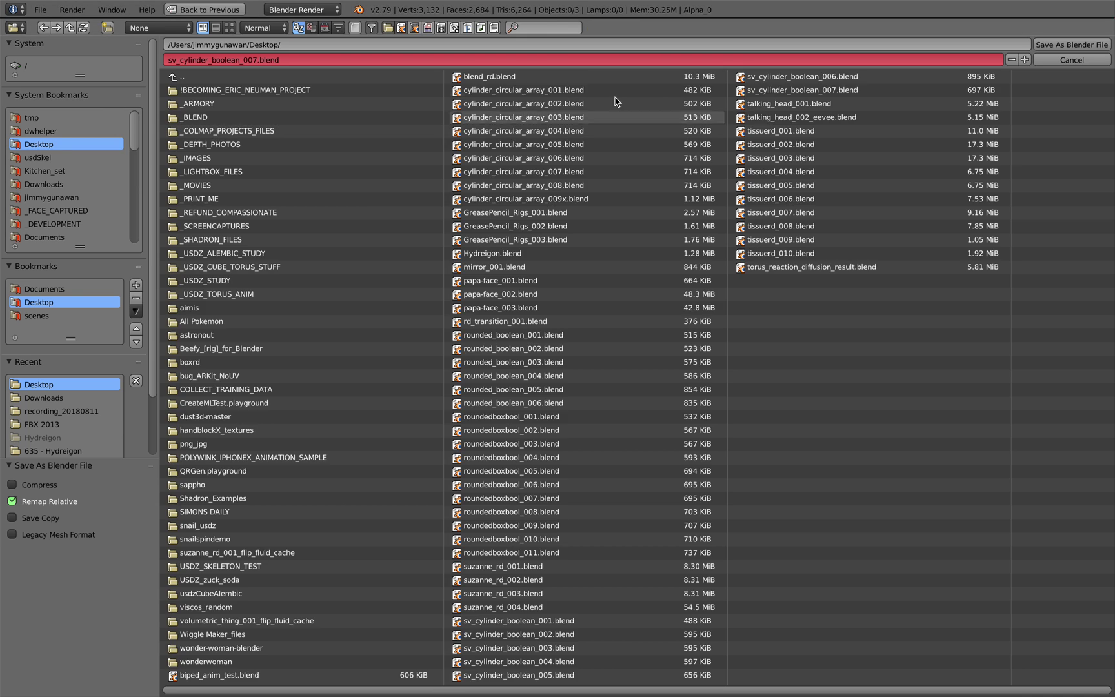
left_click(1025, 59)
left_click(1072, 44)
- Enlarge the 3D viewport and inspect the holes cut along the top of the ringed tube
left_click_drag(645, 416, 645, 334)
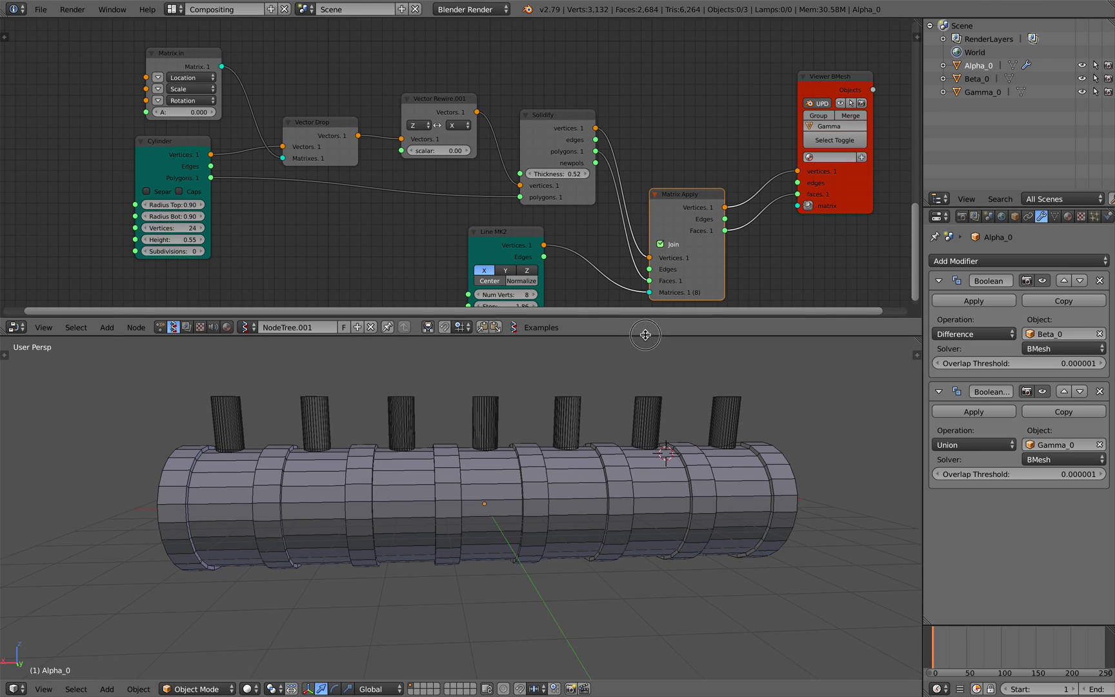
middle_click_drag(584, 429, 612, 441)
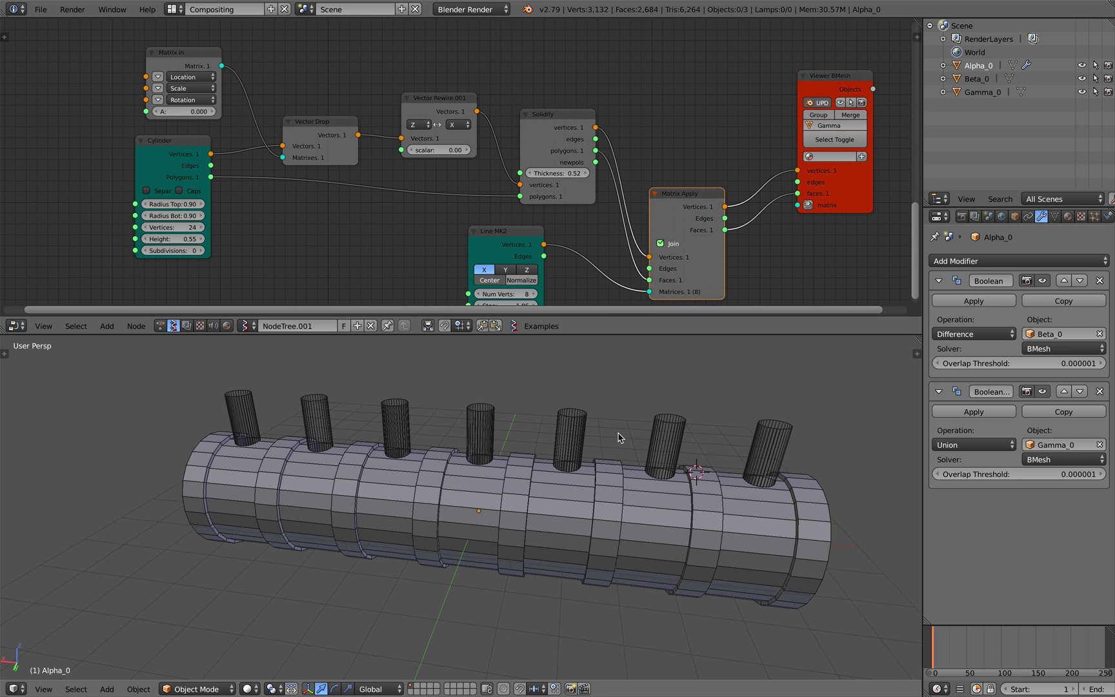
middle_click_drag(619, 438, 408, 498)
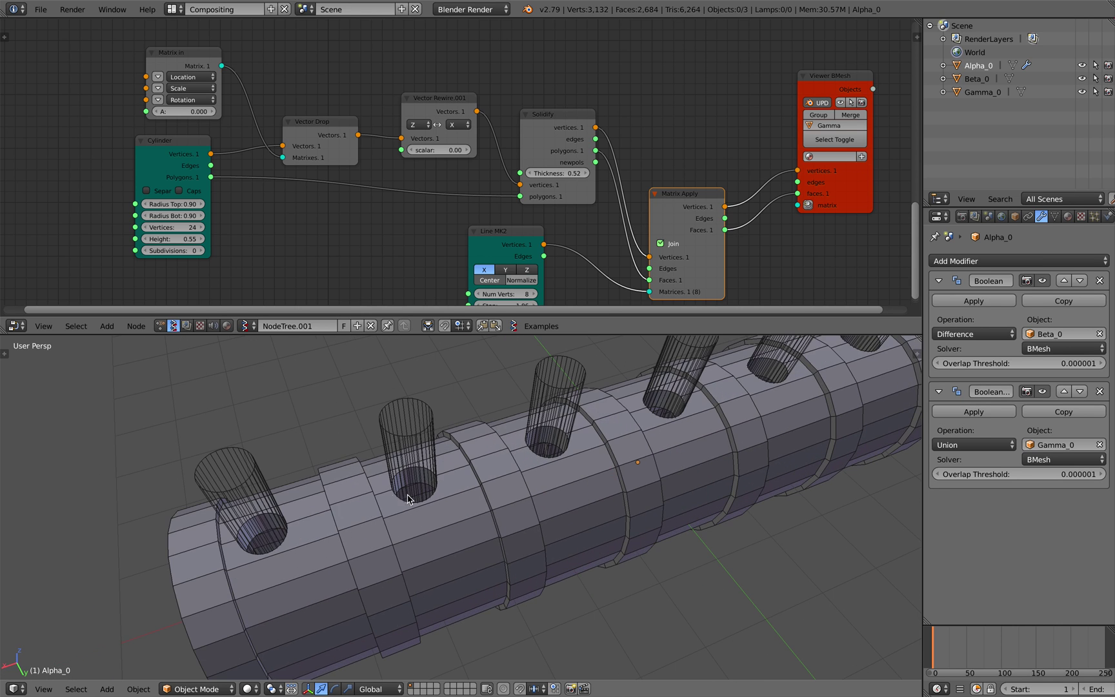
middle_click_drag(272, 536, 511, 515)
- Set the Float node driving the cutting Cylinder's top and bottom radius to 0.35 and save the file
scroll(431, 182, "down", 6)
middle_click_drag(397, 134, 395, 232)
scroll(382, 199, "down", 2)
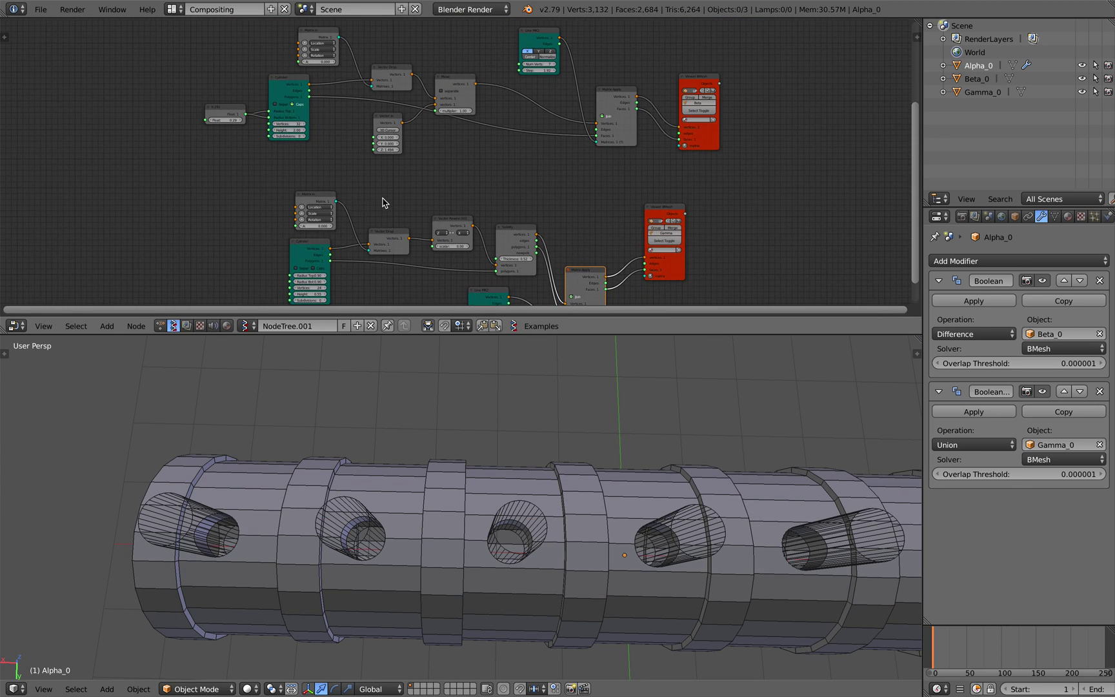
scroll(381, 199, "up", 4)
middle_click_drag(354, 180, 366, 222)
scroll(380, 199, "up", 4)
middle_click_drag(173, 176, 238, 184)
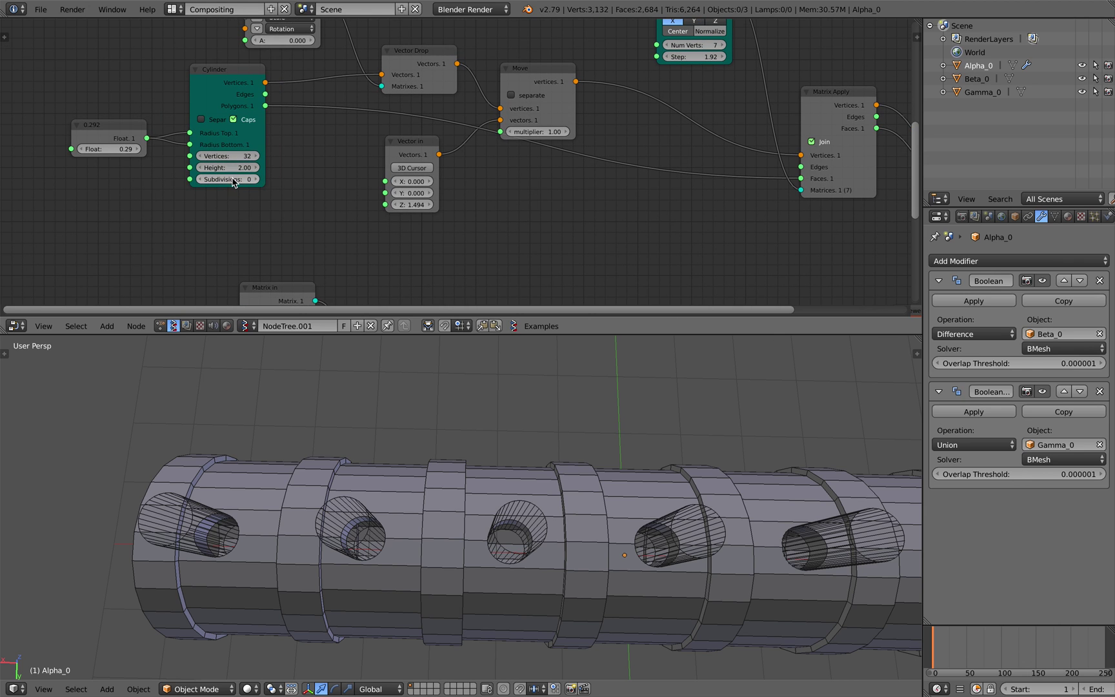
left_click_drag(135, 153, 186, 154)
key("ctrl+s")
left_click(127, 149)
- Nudge the Move node slightly upward and set the step of the cutting cylinders' Line MK2 node to 1.84
middle_click_drag(336, 144, 279, 198)
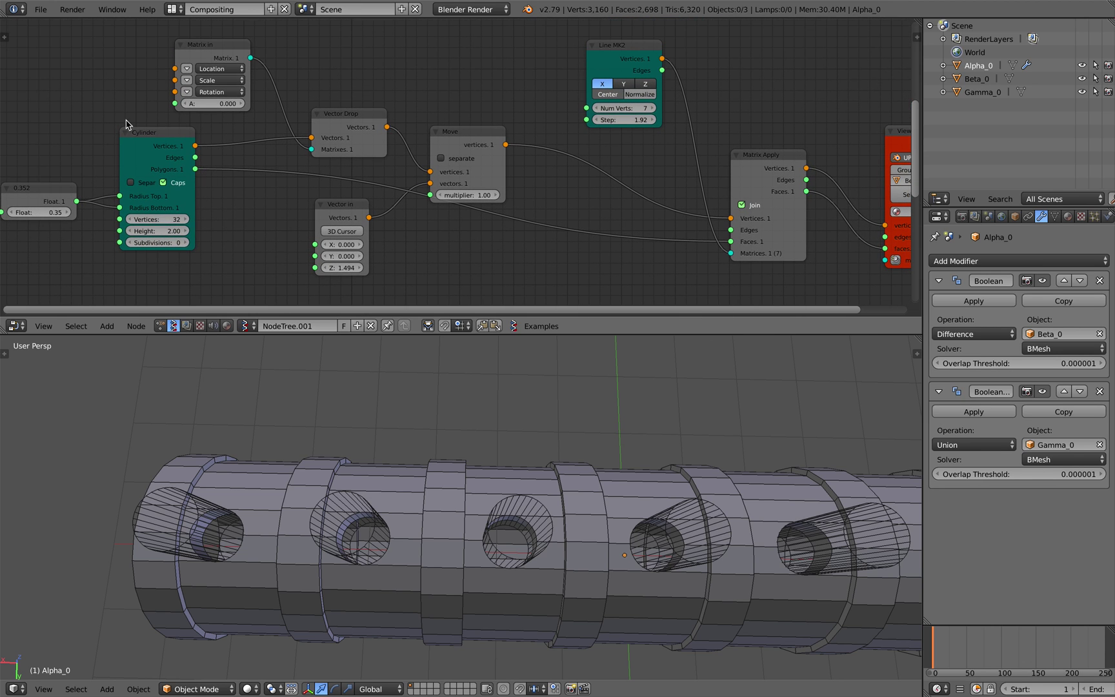
left_click_drag(450, 136, 453, 123)
middle_click_drag(564, 112, 465, 142)
left_click_drag(527, 152, 500, 152)
middle_click_drag(684, 423, 648, 392)
left_click_drag(531, 150, 542, 150)
- Set the cutting Cylinder's height to 7.09 so it pierces the whole tube, deselect everything, and save the file
middle_click_drag(292, 213, 460, 195)
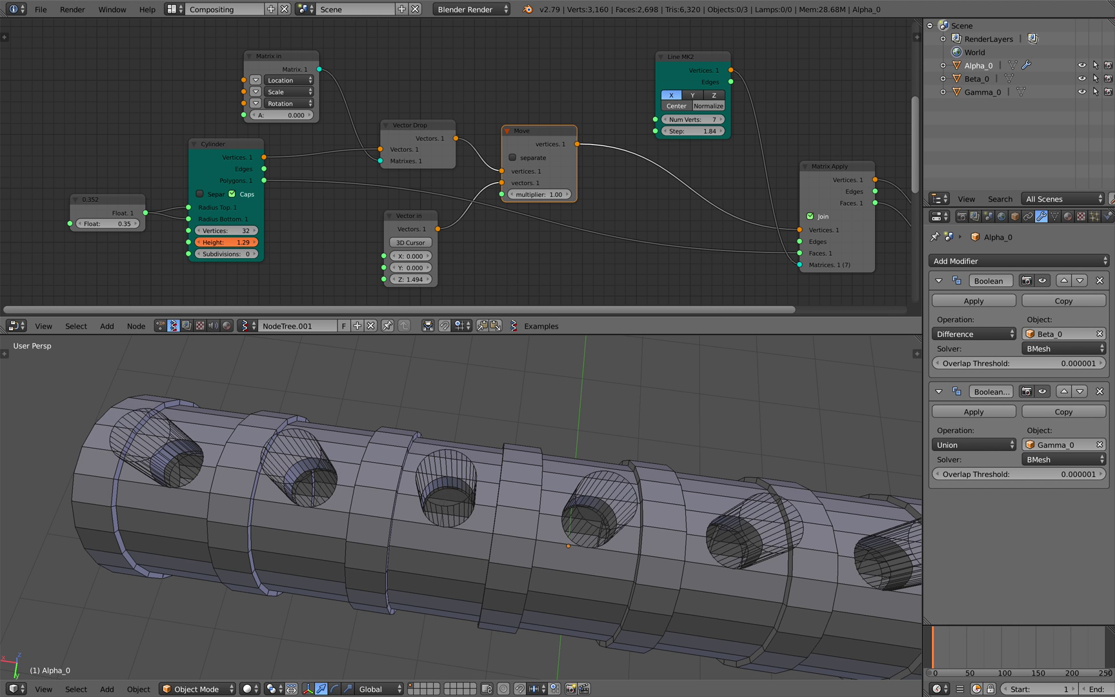
left_click_drag(239, 243, 248, 244)
scroll(546, 625, "down", 4)
middle_click_drag(546, 626, 573, 552)
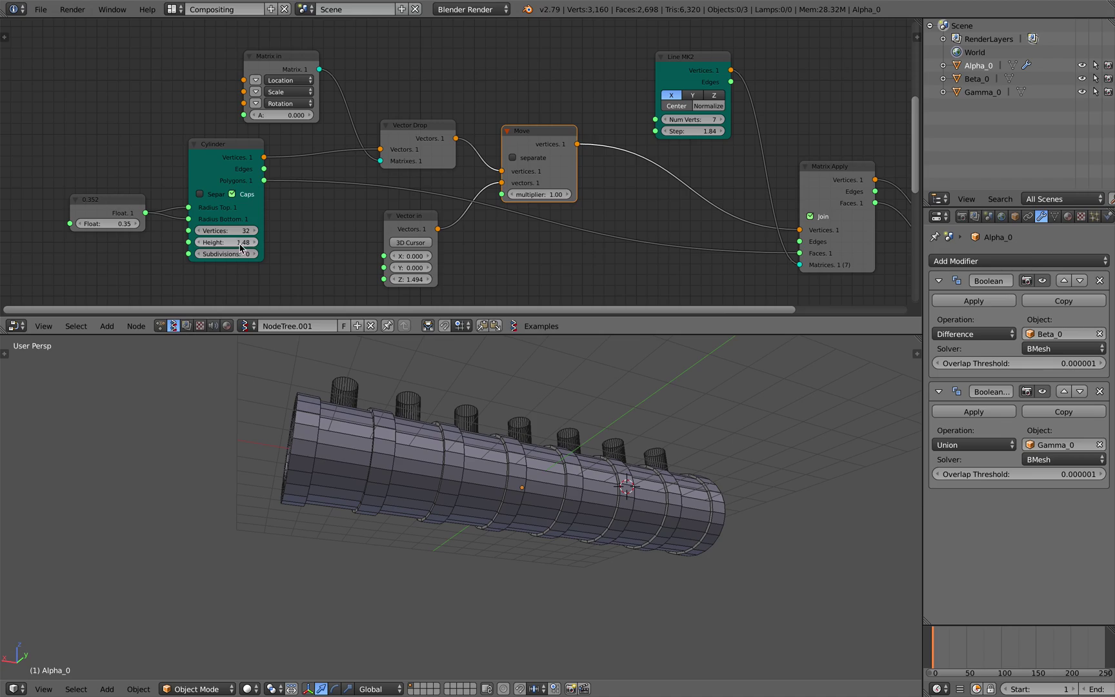
left_click_drag(239, 242, 246, 242)
key("a")
middle_click_drag(409, 492, 474, 460)
key("a")
key("ctrl+s")
- Duplicate the Alpha_0 tube in place and apply both Boolean modifiers on the duplicate
left_click(535, 530)
right_click(547, 489)
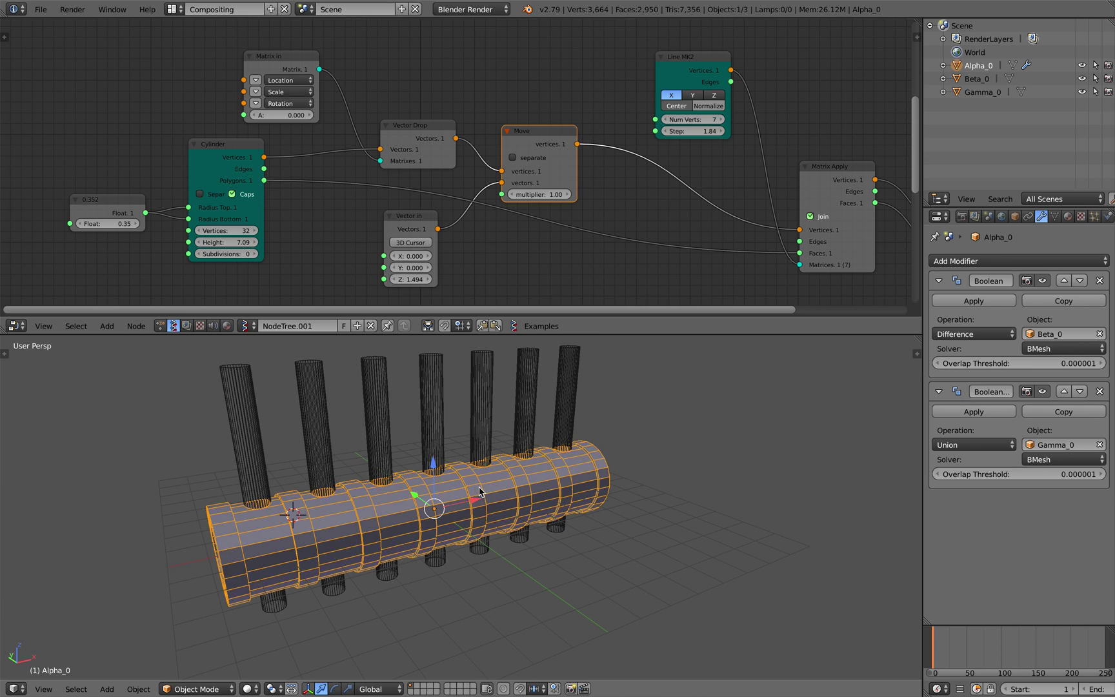
key("shift+d")
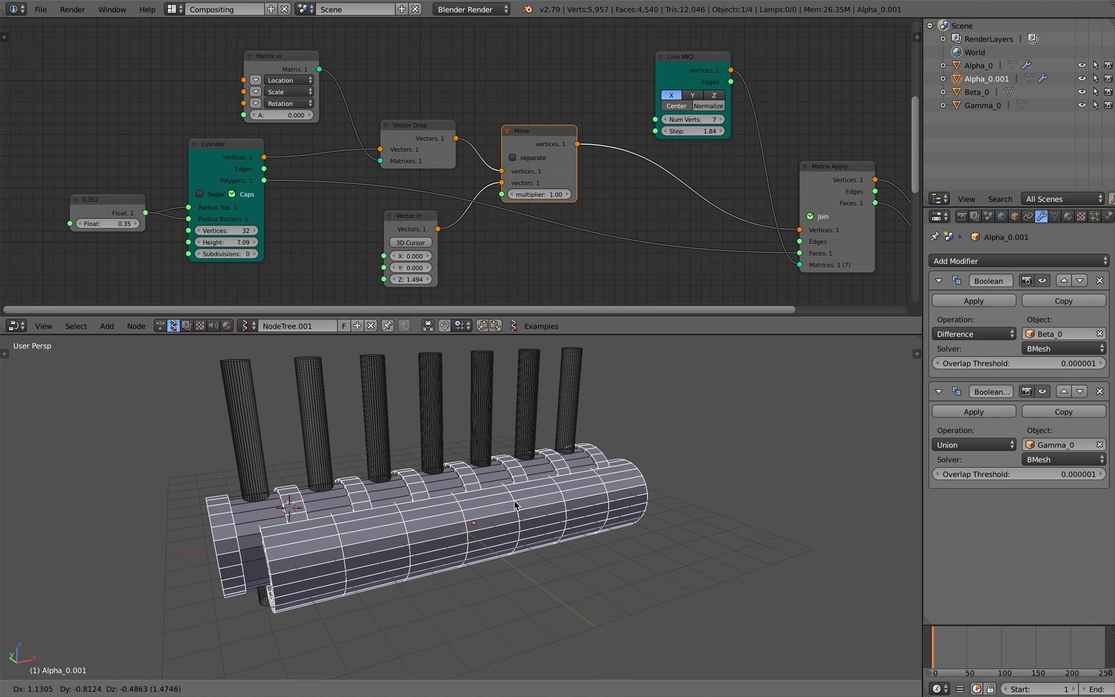
key("Escape")
left_click(975, 306)
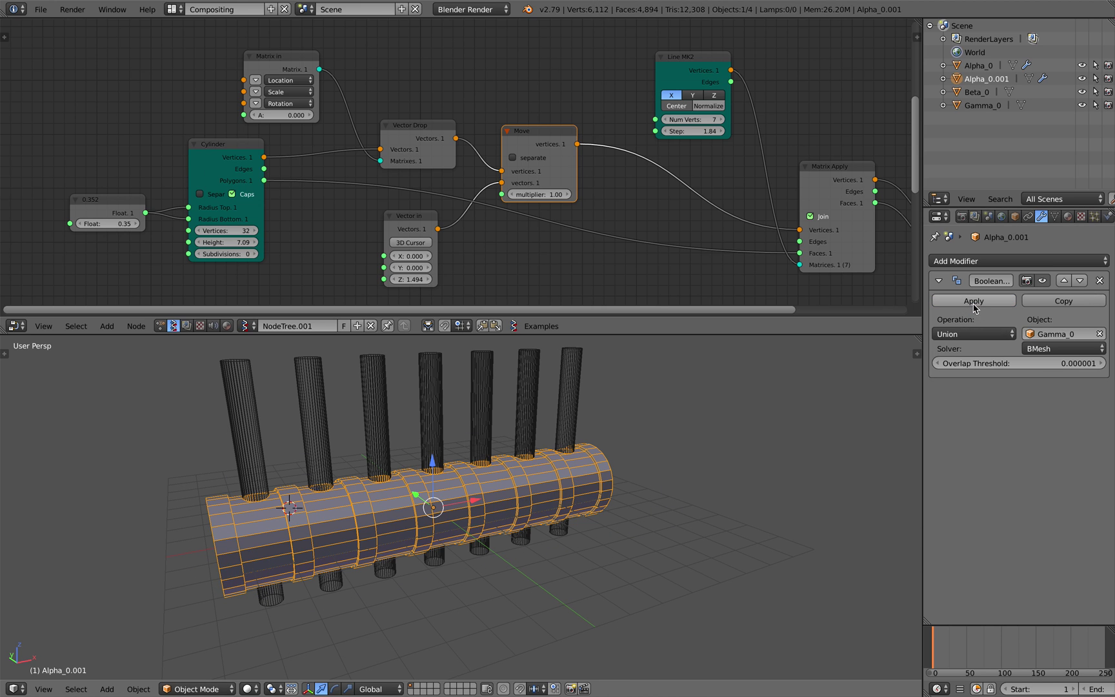
left_click(975, 306)
- Move the duplicated tube along the Y axis to sit beside the original, and deselect everything
middle_click_drag(584, 469, 578, 465)
key("g")
key("x")
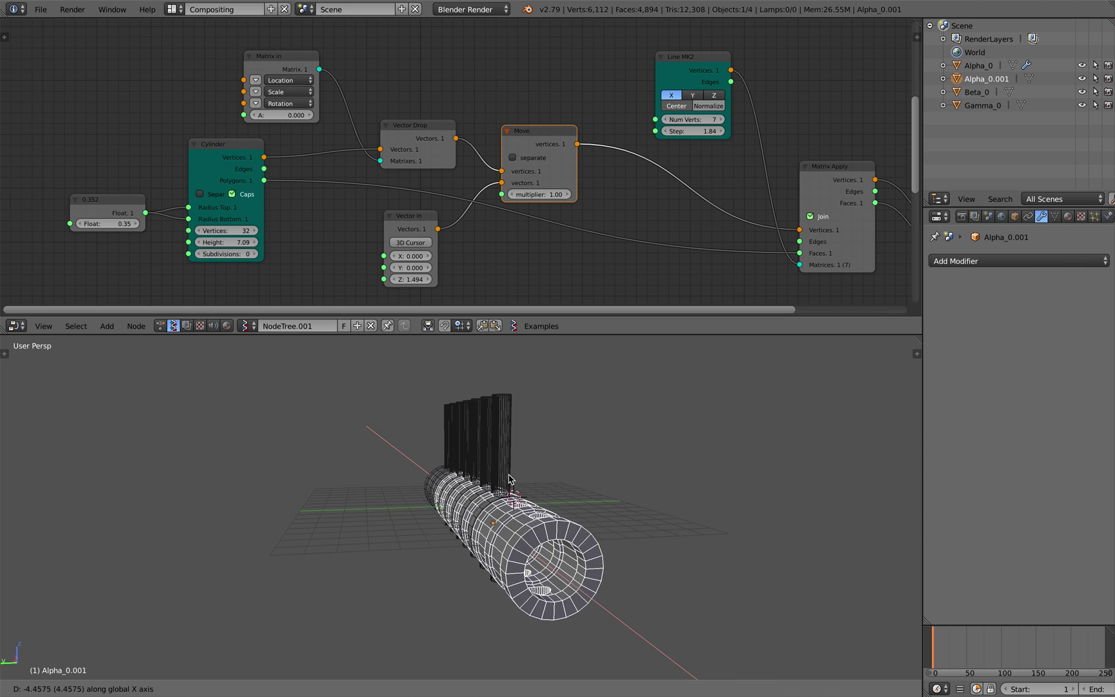
left_click_drag(416, 514, 494, 515)
key("a")
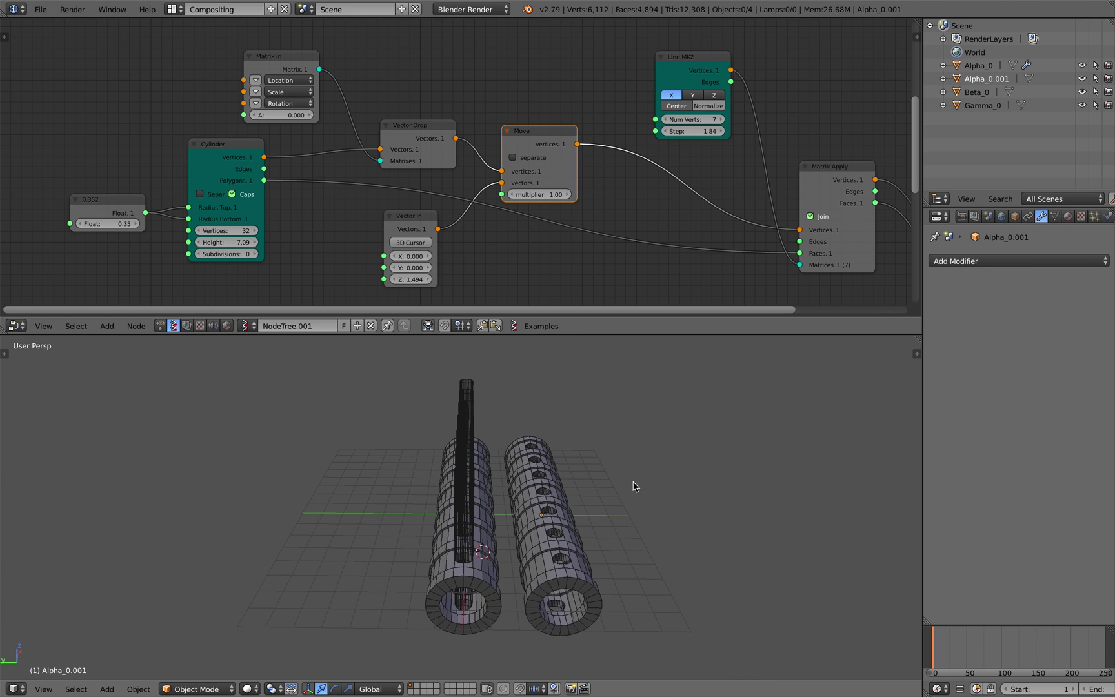
middle_click_drag(634, 485, 521, 465)
- Switch to the browser and review the Speedflow add-on page, including its Solidify, Boolean and Array sections and introduction
scroll(521, 466, "up", 1)
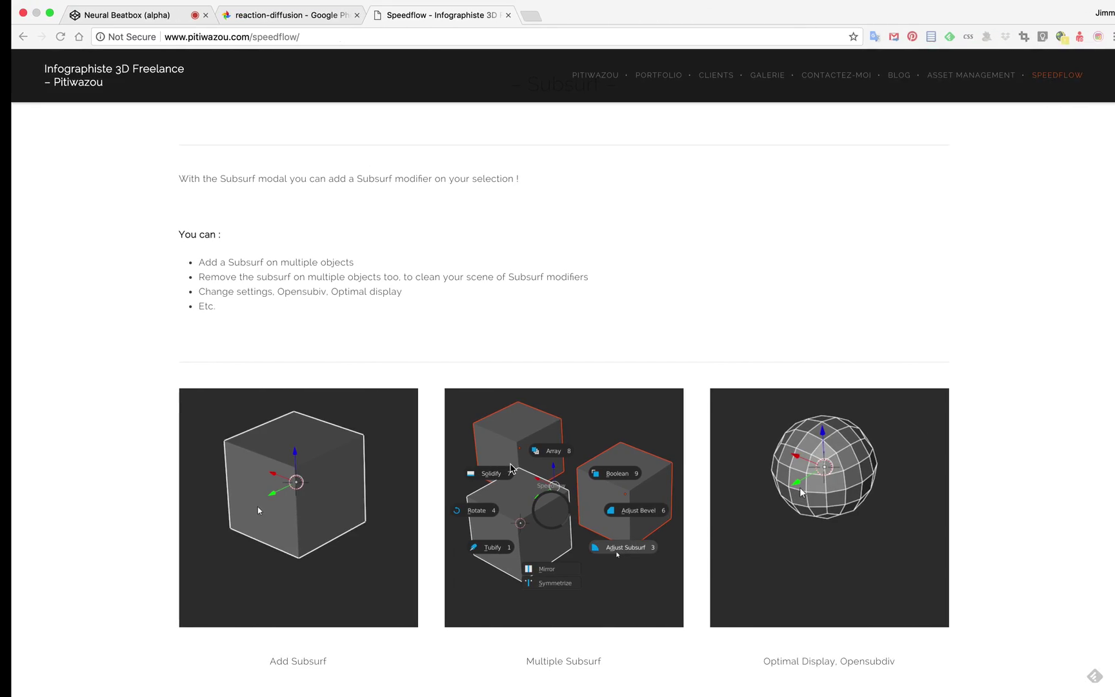
scroll(578, 424, "up", 3)
scroll(577, 424, "up", 5)
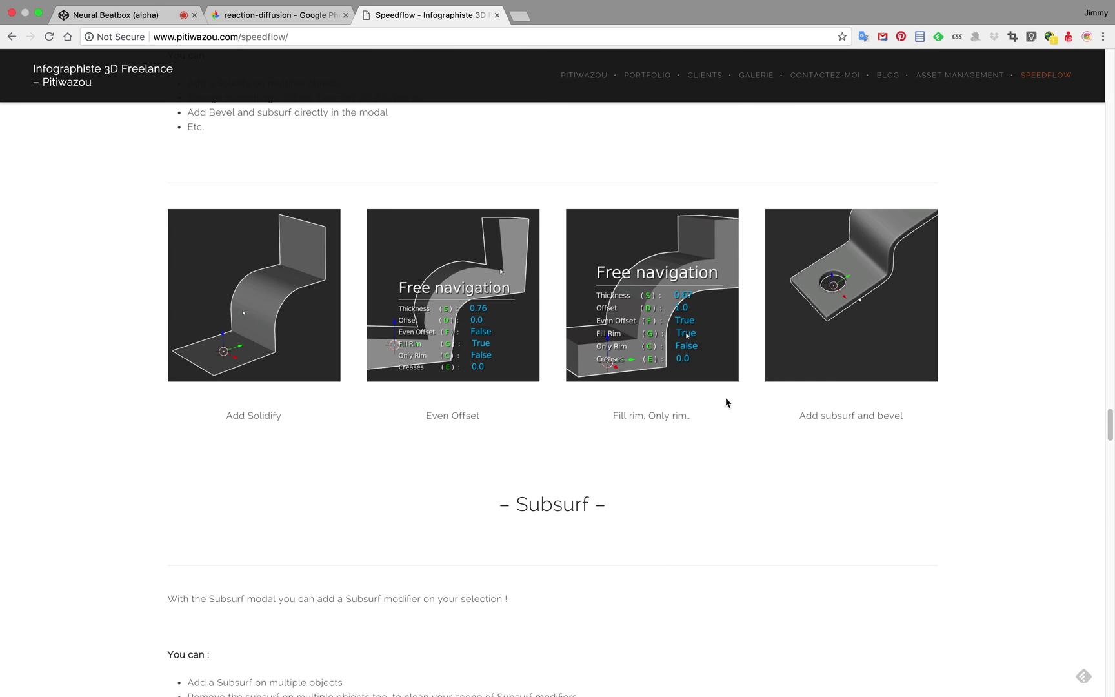
left_click_drag(1109, 424, 1107, 205)
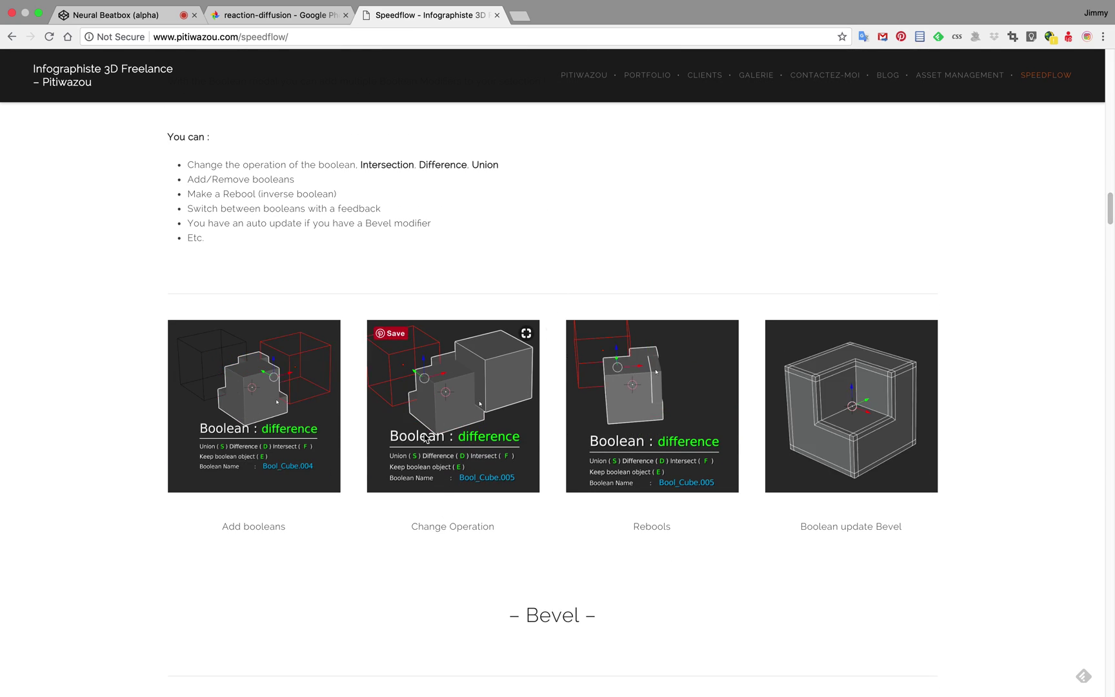
scroll(671, 387, "up", 20)
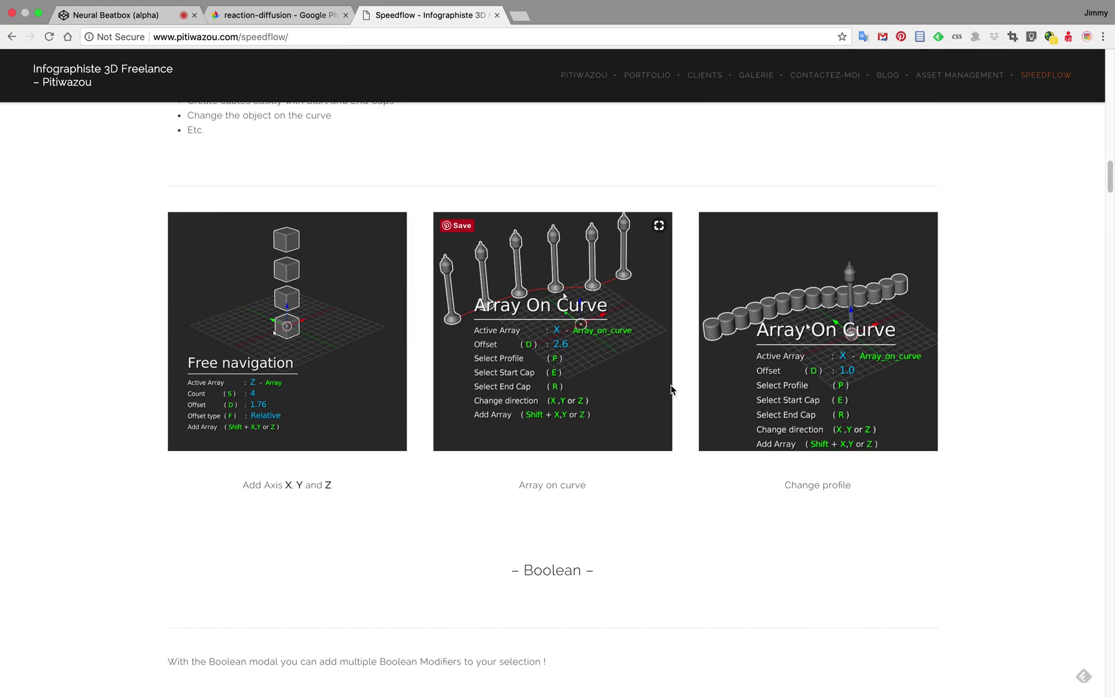
scroll(668, 385, "up", 10)
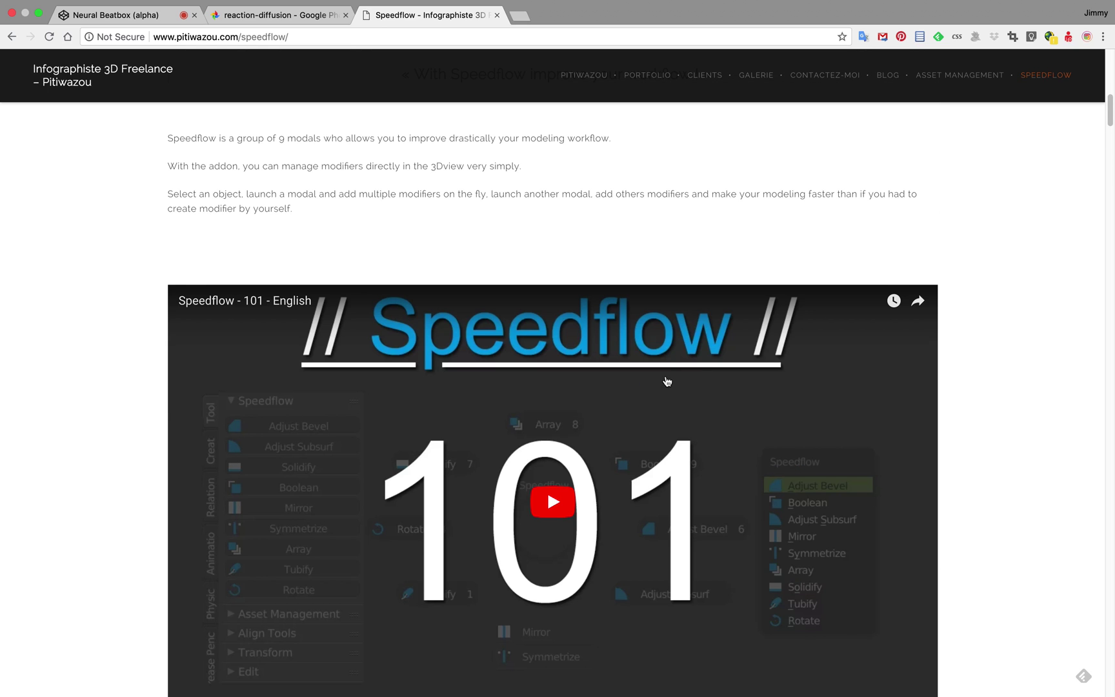
scroll(535, 342, "up", 8)
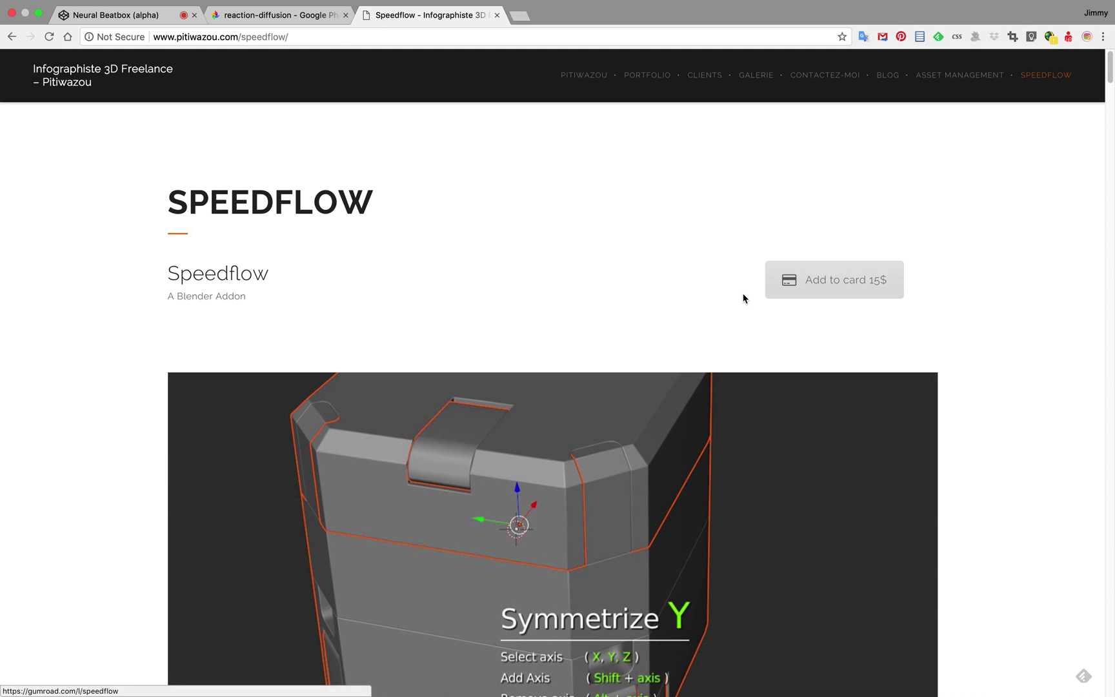
scroll(745, 306, "down", 15)
scroll(742, 320, "down", 7)
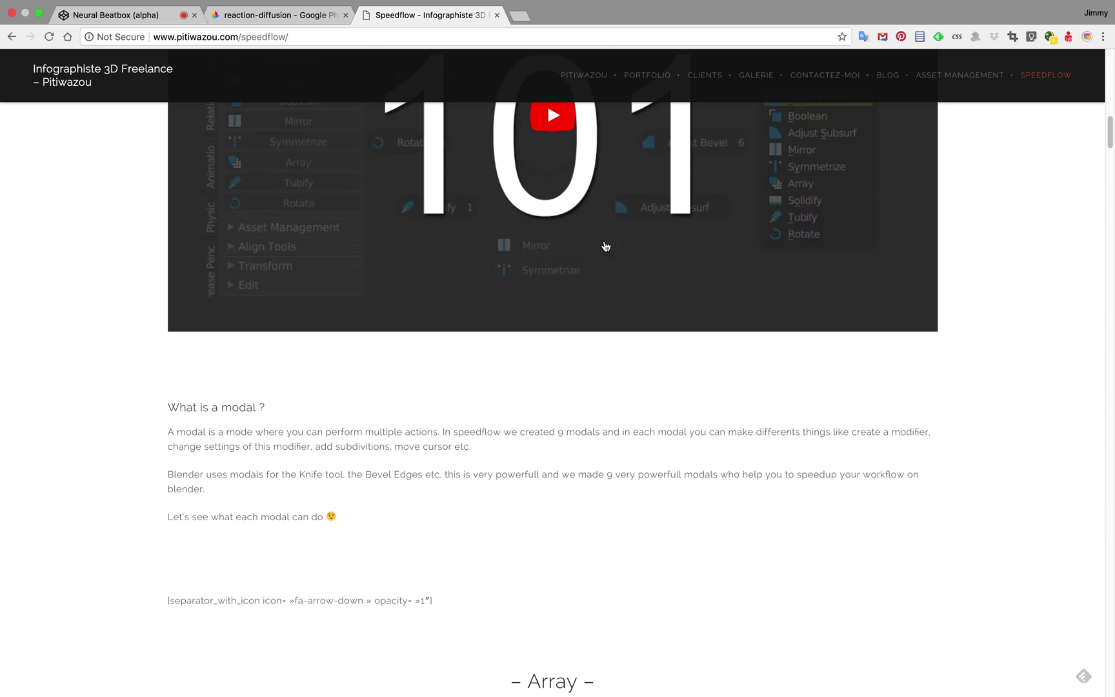
- Return to Blender and examine the two tubes side by side and the node groups that generate them
key("ctrl+Left")
middle_click_drag(491, 417, 558, 433)
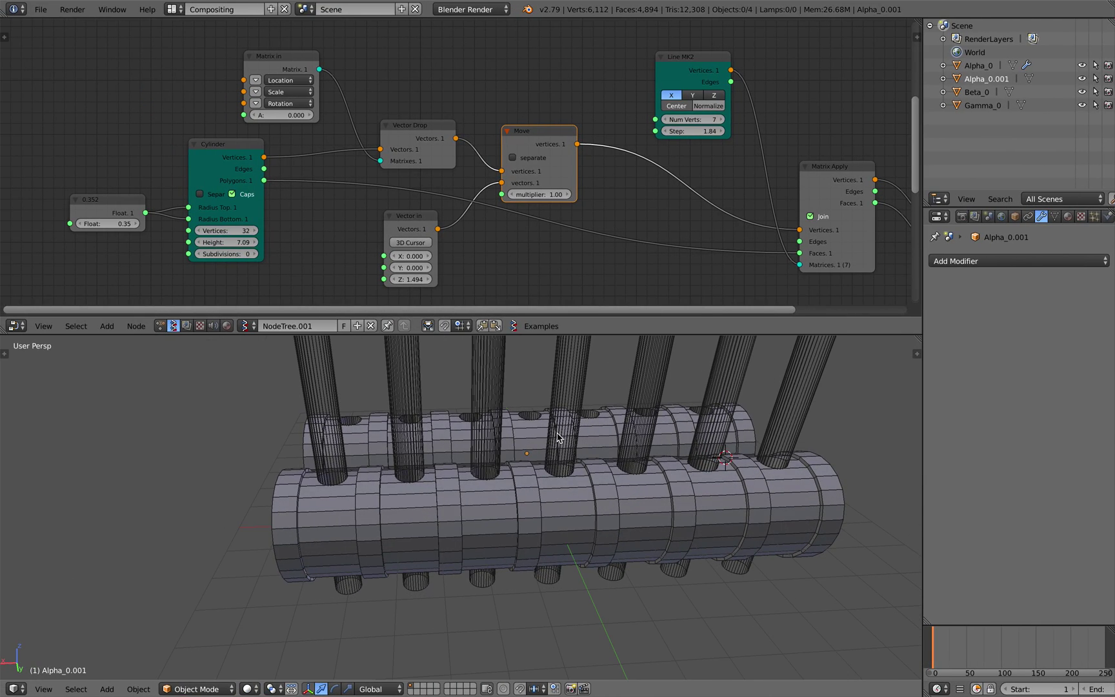
middle_click_drag(476, 435, 469, 436)
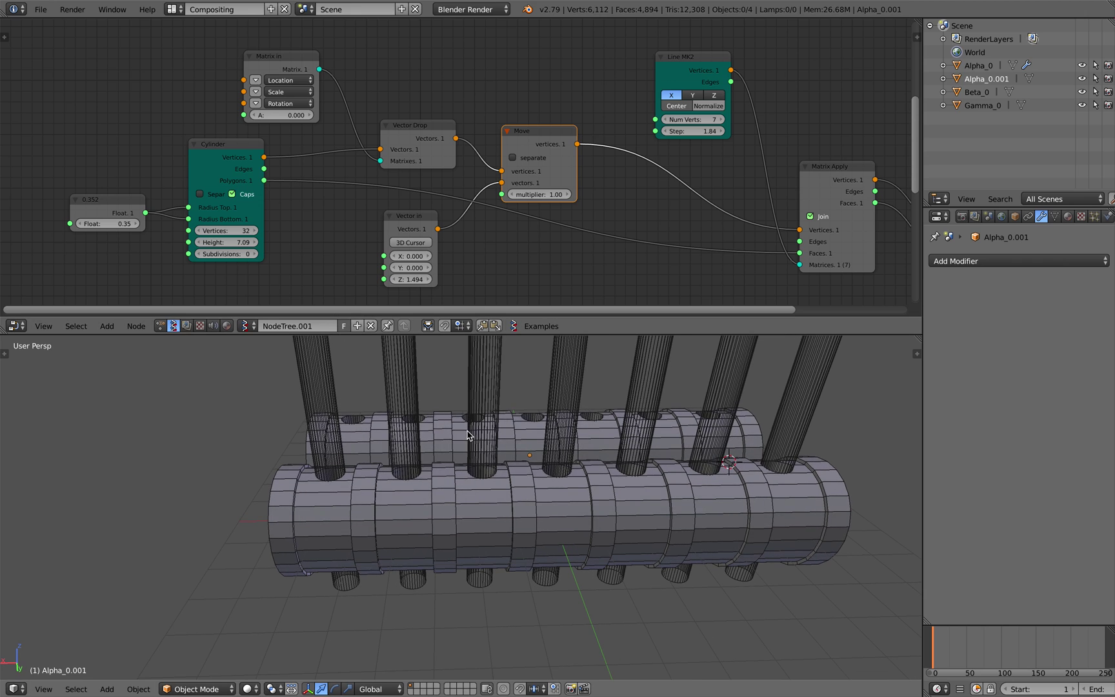
scroll(483, 237, "down", 2)
middle_click_drag(520, 243, 434, 253)
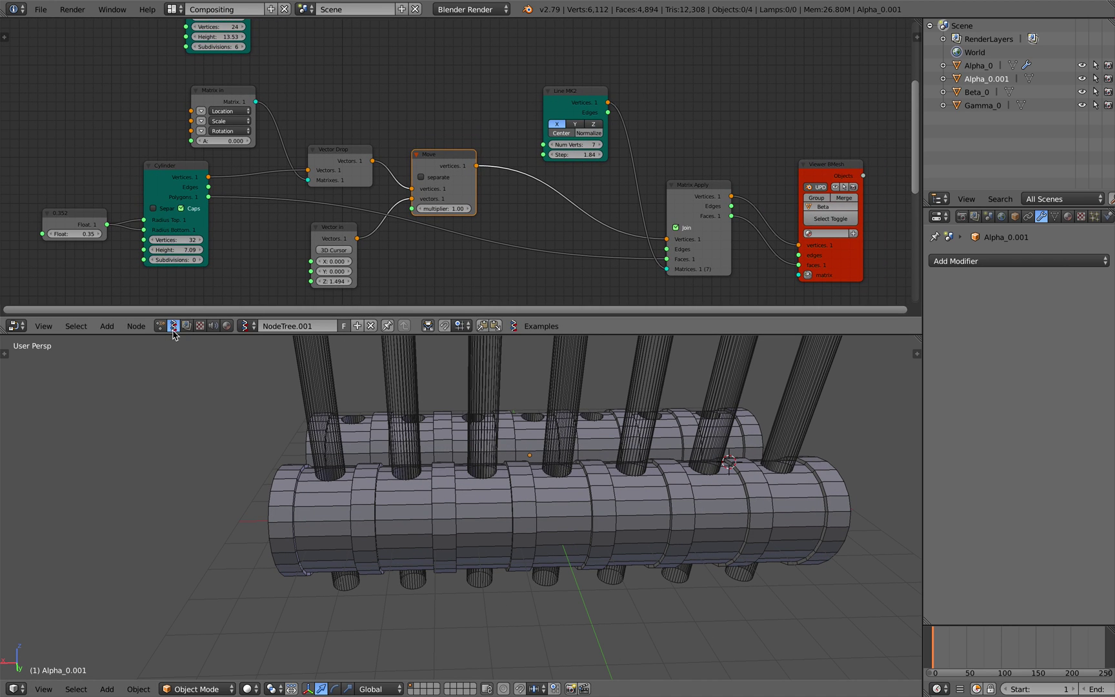
scroll(281, 209, "down", 3)
mouse_move(281, 210)
middle_mouse_down()
mouse_move(299, 214)
mouse_move(285, 226)
middle_mouse_up()
middle_click_drag(389, 134, 393, 150)
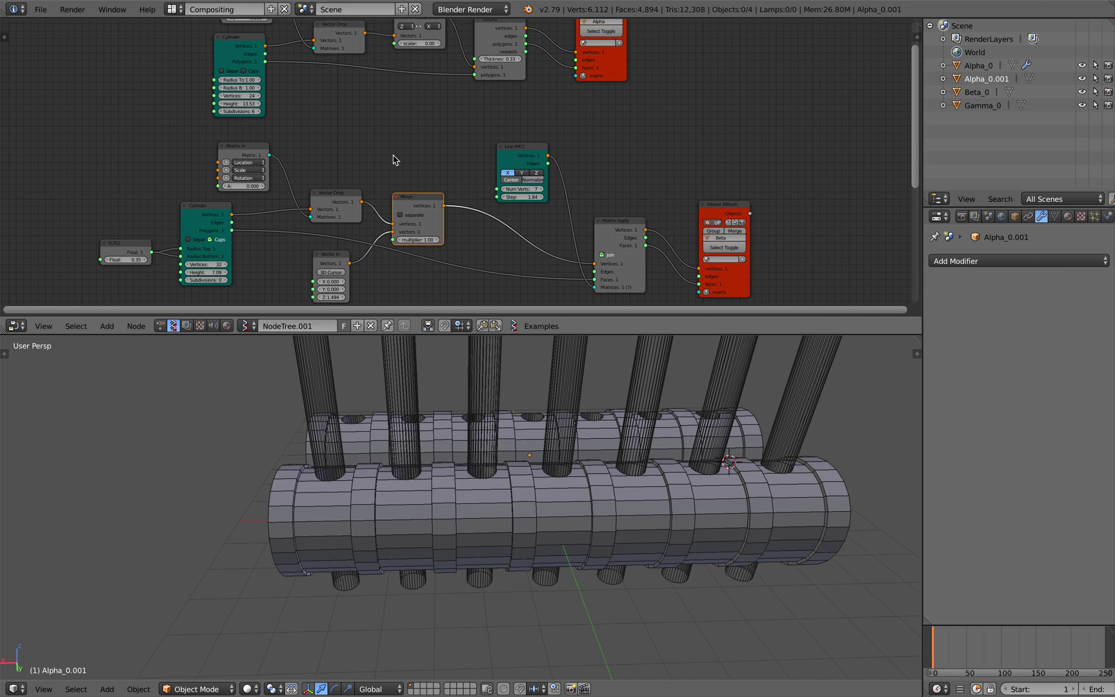